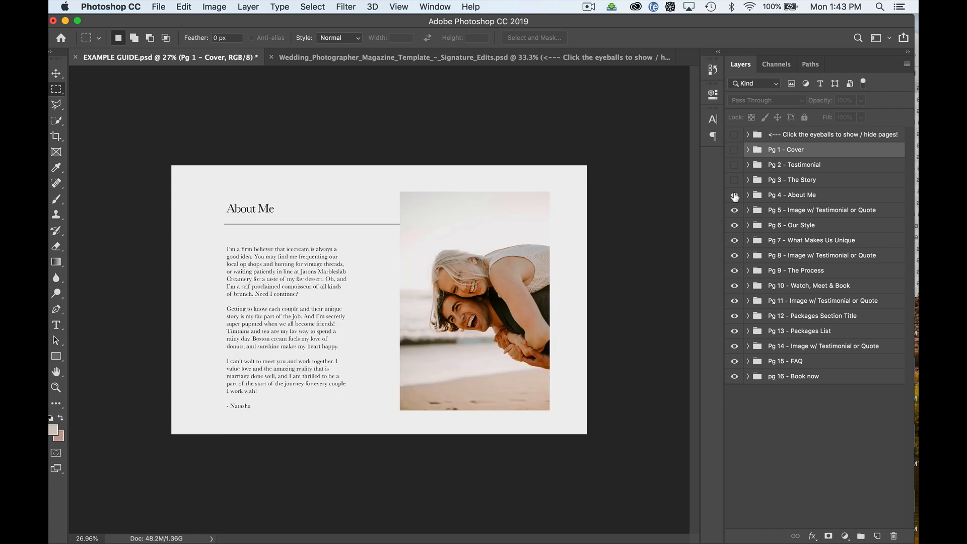
Hide page groups 4 to 9 of the example guide one after another to look through its finished page designs.
{"action": "left_click", "coordinate": [735, 196]}
{"action": "left_click", "coordinate": [735, 211]}
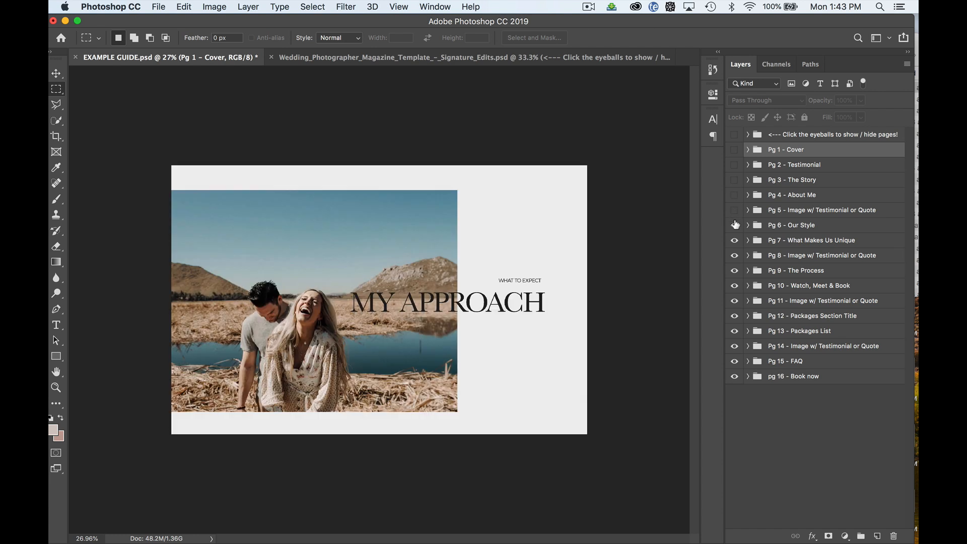
{"action": "left_click", "coordinate": [734, 226]}
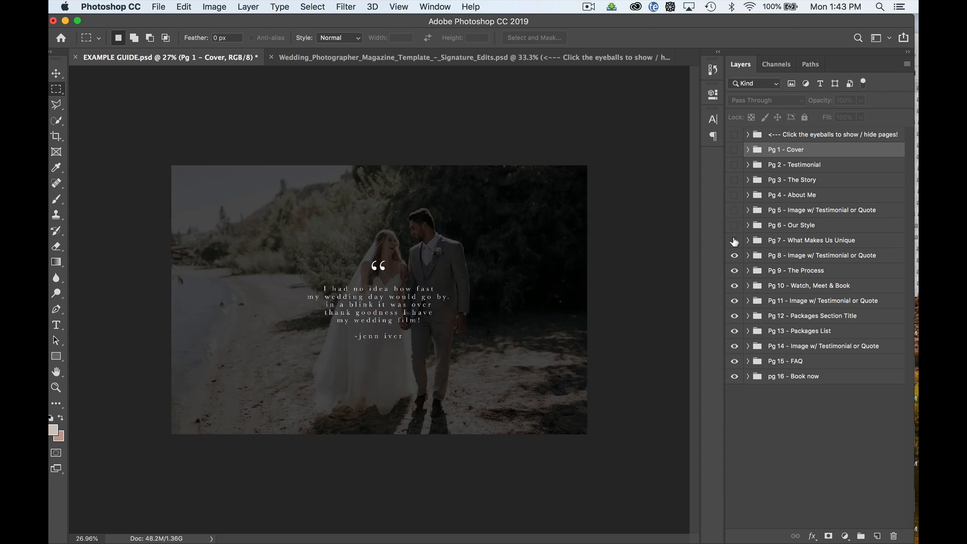
{"action": "left_click", "coordinate": [735, 241]}
{"action": "left_click", "coordinate": [735, 256]}
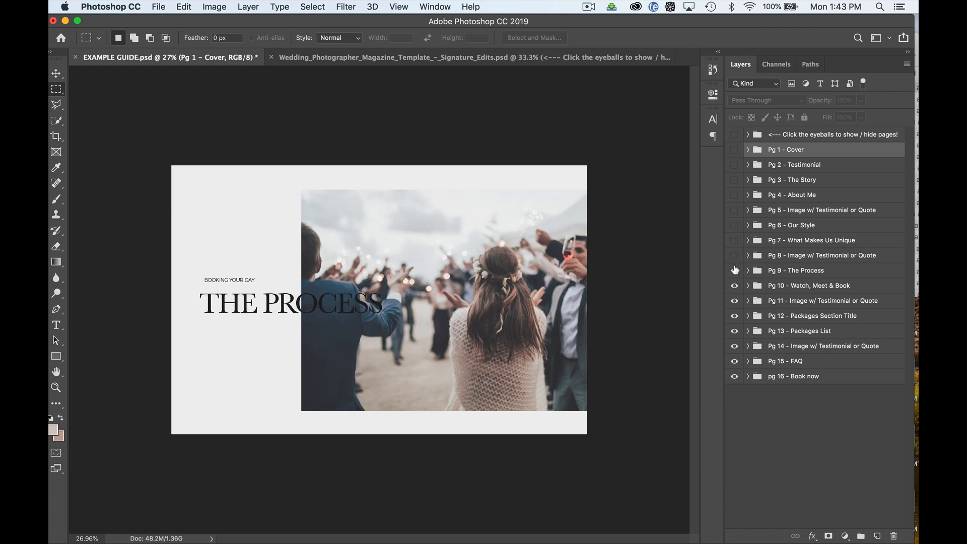
{"action": "left_click", "coordinate": [735, 271]}
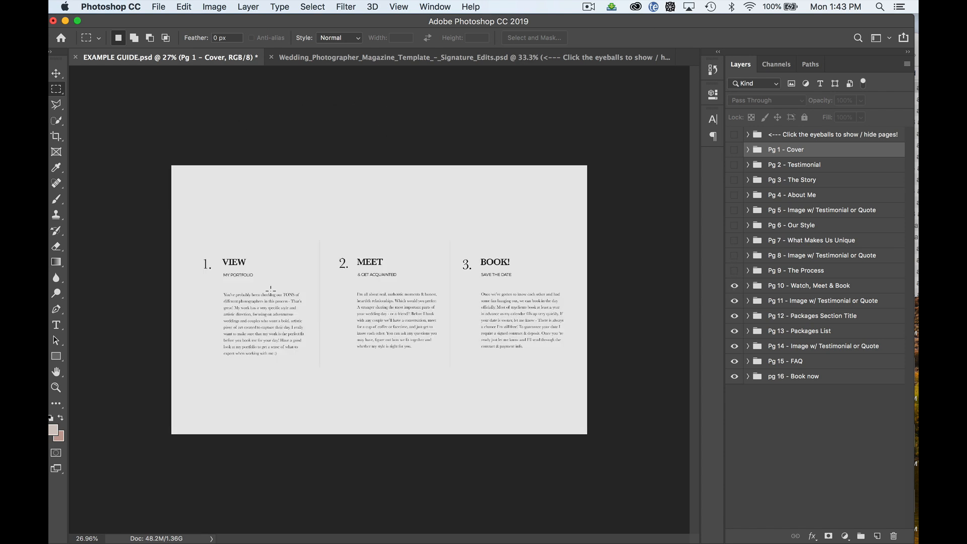
Switch to the wedding magazine template document and select the photos numbered 1 to 13 in the Example Photos folder, then return to the template.
{"action": "left_click", "coordinate": [333, 56]}
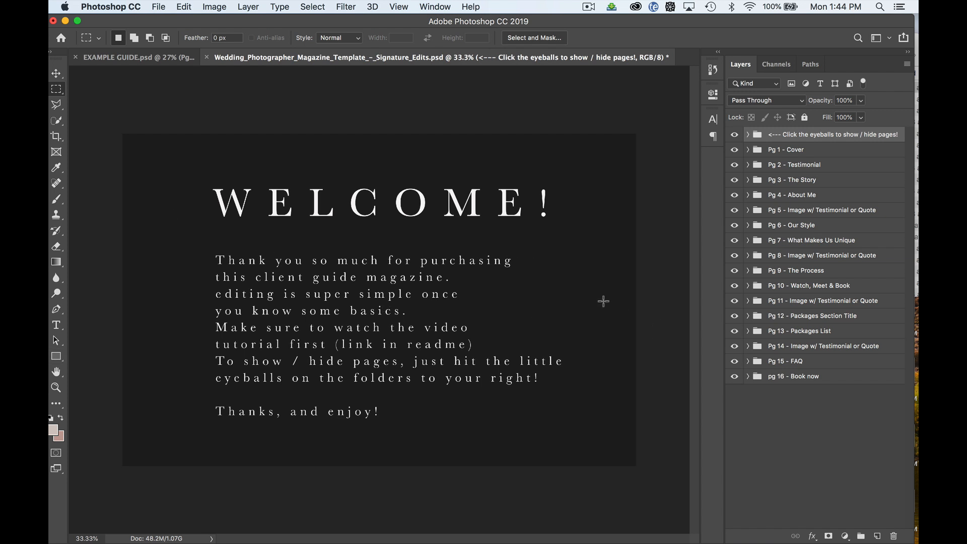
{"action": "left_click", "coordinate": [61, 174]}
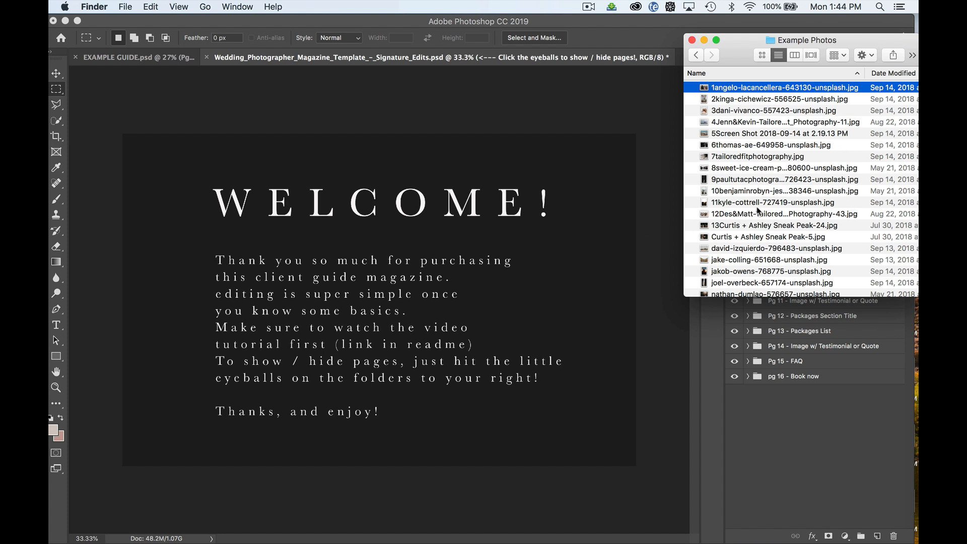
{"action": "left_click", "coordinate": [744, 231], "text": "shift"}
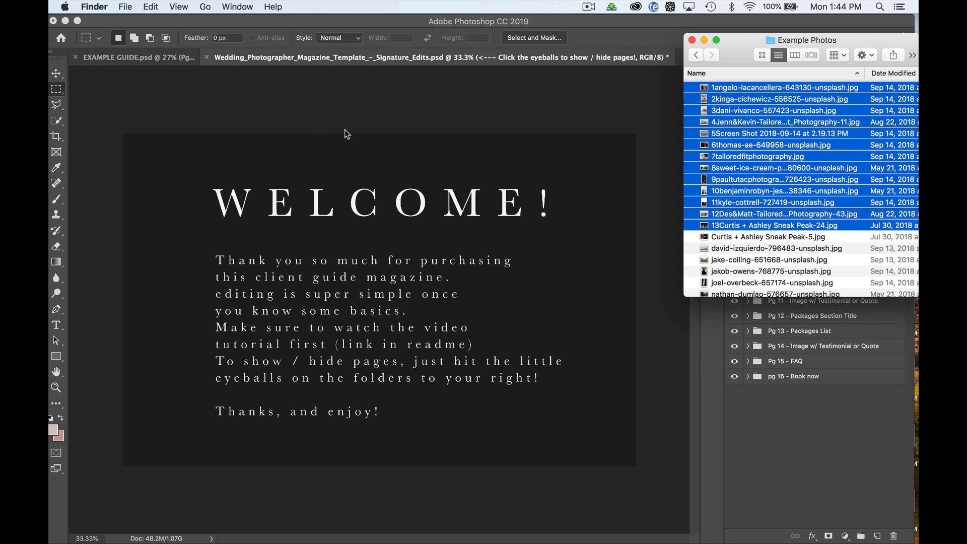
{"action": "left_click", "coordinate": [492, 104]}
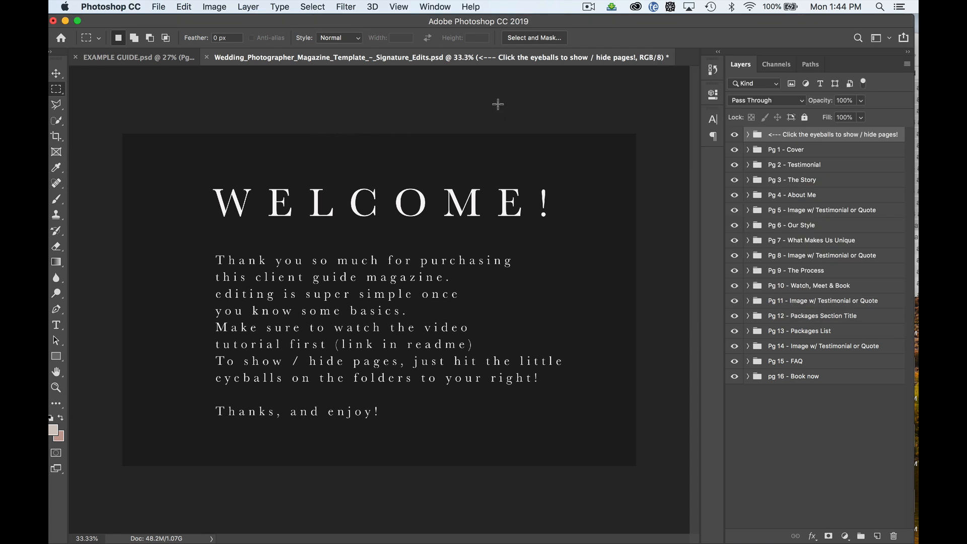
Show the Character settings briefly to examine the text formatting options, and collapse them again.
{"action": "left_click", "coordinate": [714, 120]}
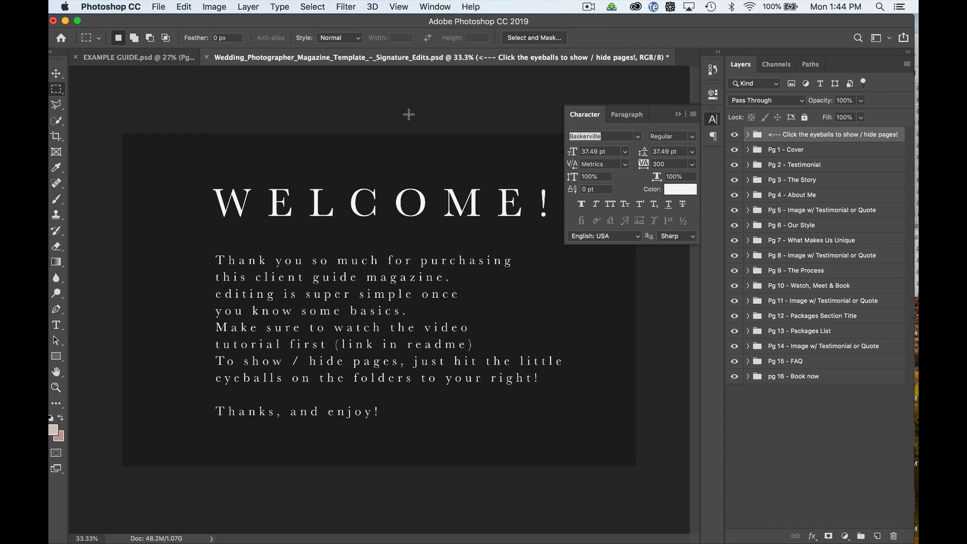
{"action": "left_click", "coordinate": [678, 115]}
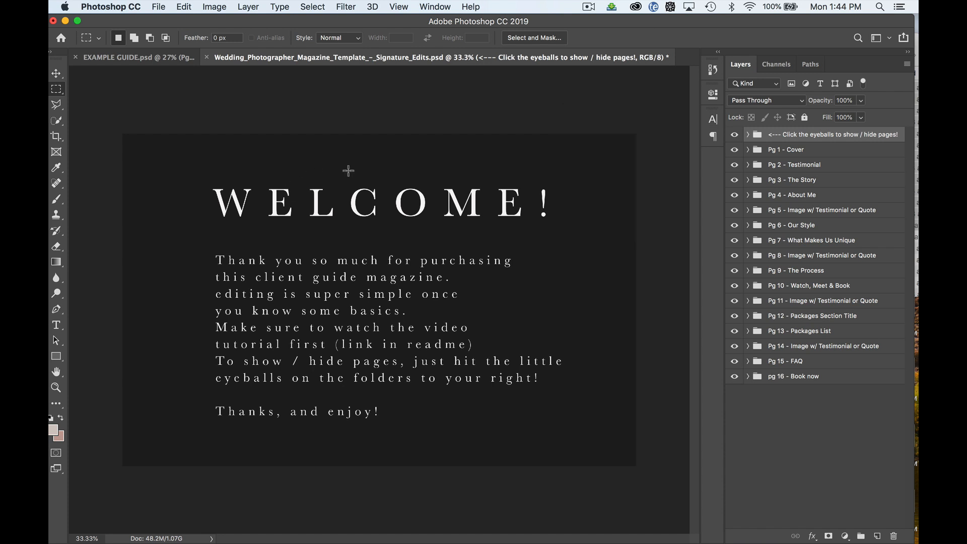
Save the template as a separate layered Photoshop document named with the owner's first name followed by "guide".
{"action": "key", "text": "super+shift+s"}
{"action": "type", "text": "ryans"}
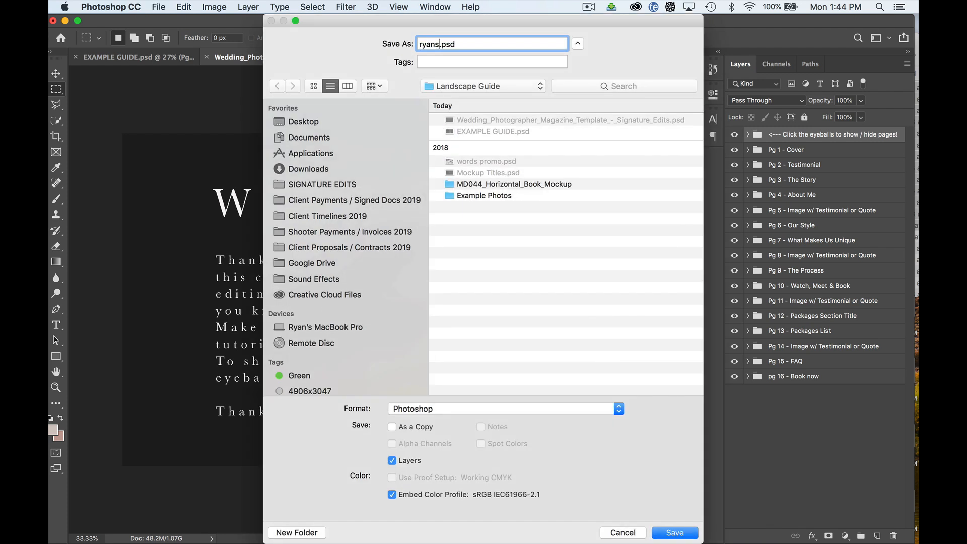
{"action": "type", "text": " guide"}
{"action": "left_click", "coordinate": [675, 533]}
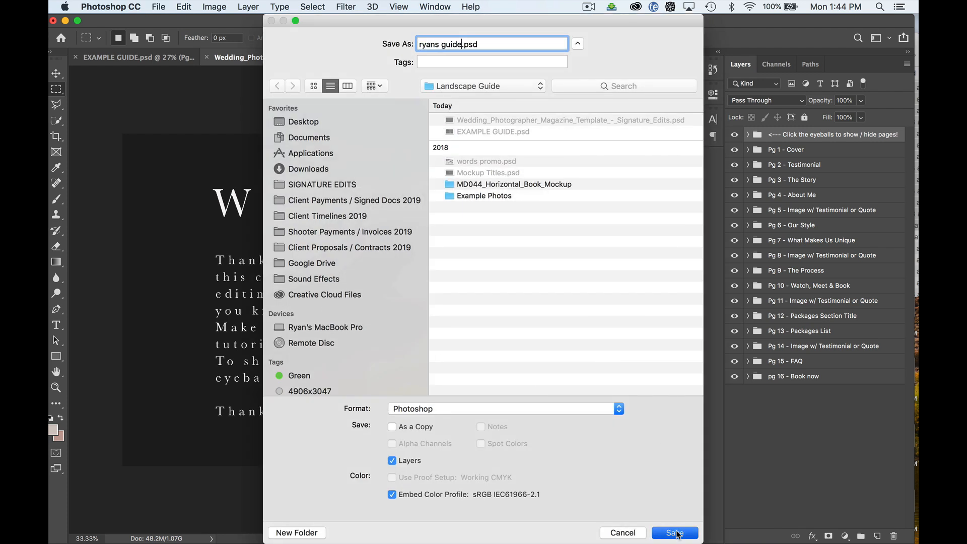
{"action": "left_click", "coordinate": [627, 229]}
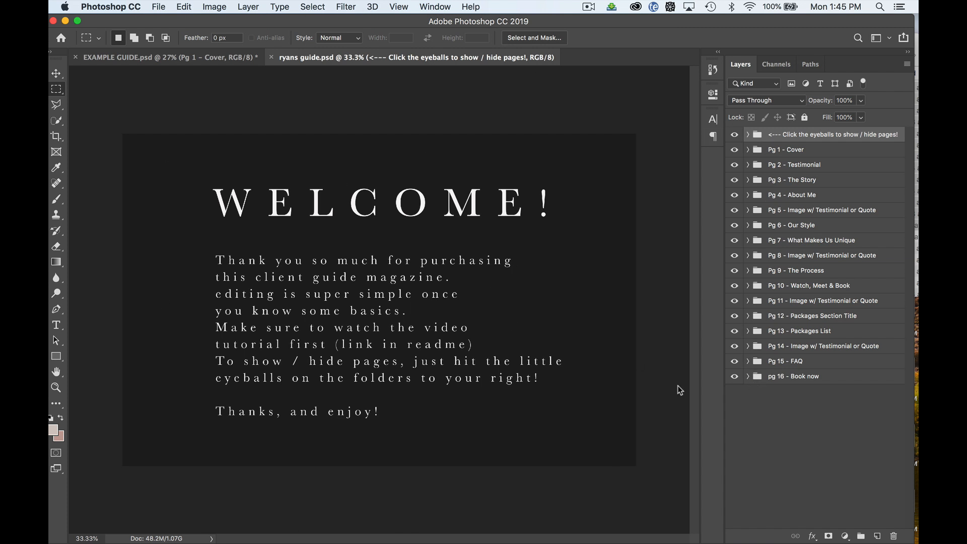
Reset the Essentials workspace to its default layout.
{"action": "left_click", "coordinate": [404, 9]}
{"action": "mouse_move", "coordinate": [432, 7]}
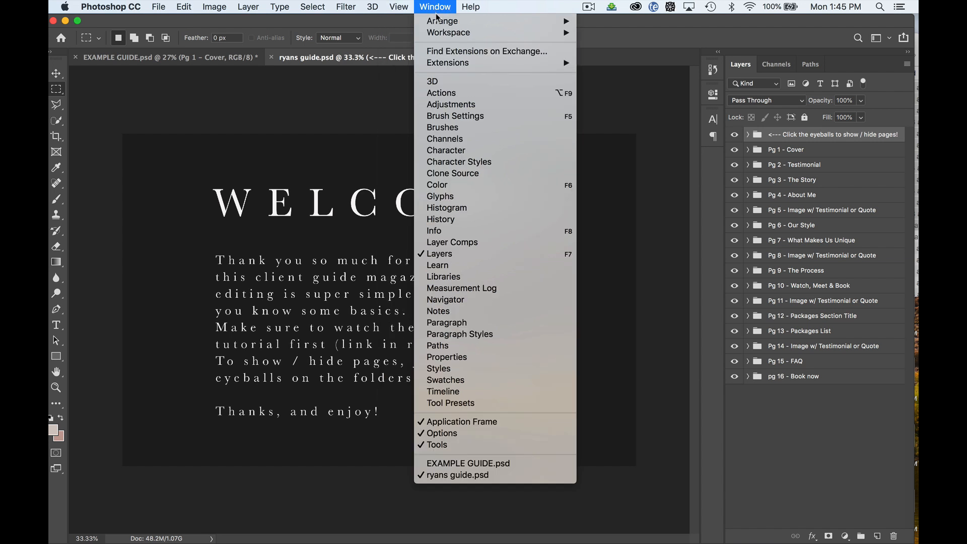
{"action": "mouse_move", "coordinate": [451, 36]}
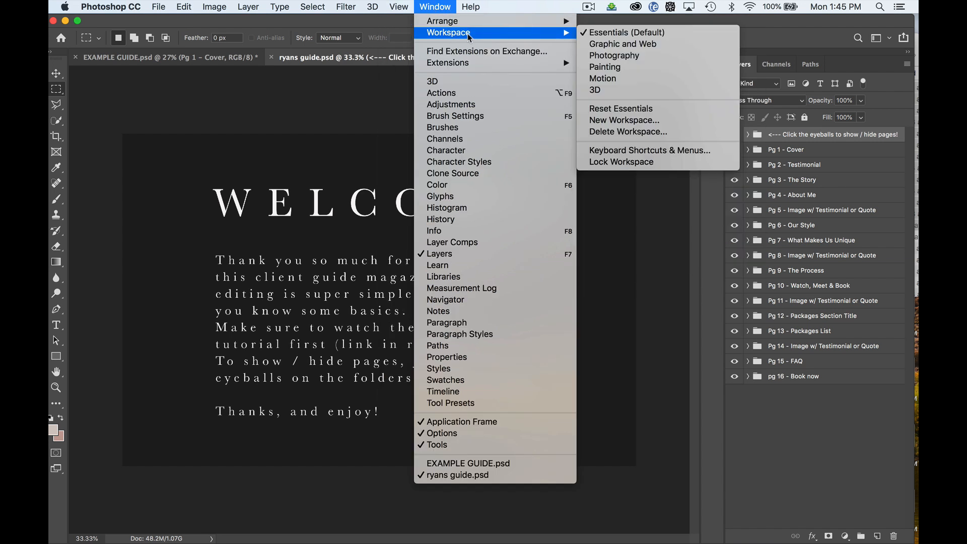
{"action": "left_click", "coordinate": [659, 113]}
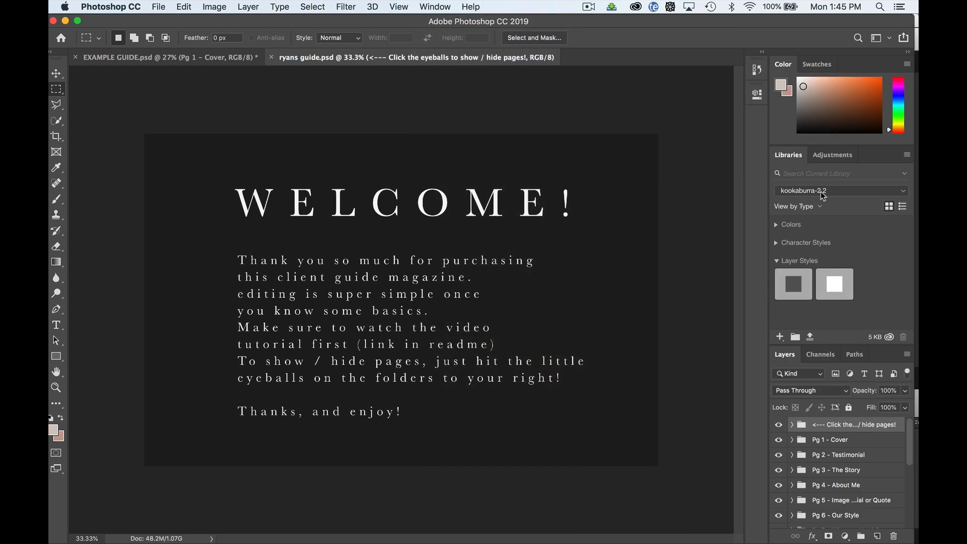
Close the Color, Swatches, Libraries and Adjustments panels so the layer list gets the full height.
{"action": "right_click", "coordinate": [785, 70]}
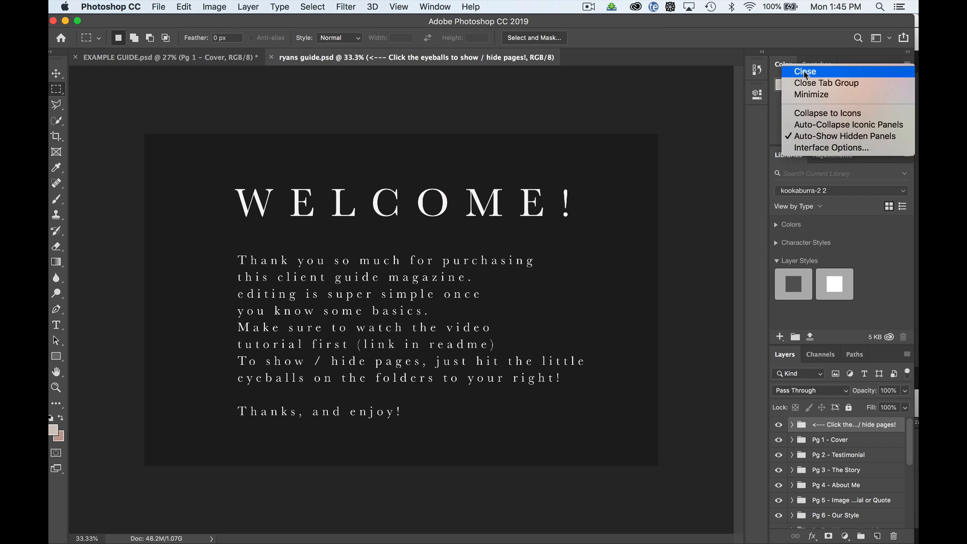
{"action": "left_click", "coordinate": [806, 73]}
{"action": "right_click", "coordinate": [790, 70]}
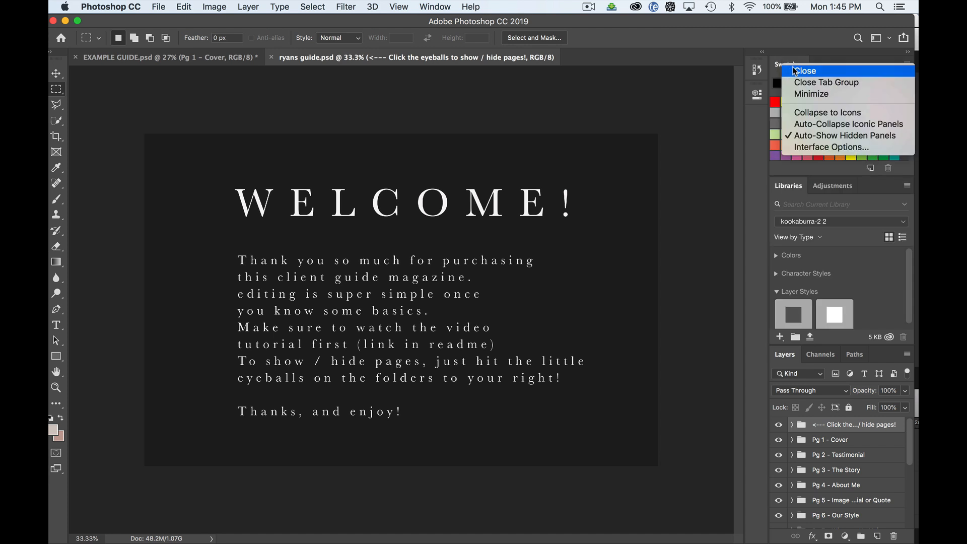
{"action": "left_click", "coordinate": [804, 71]}
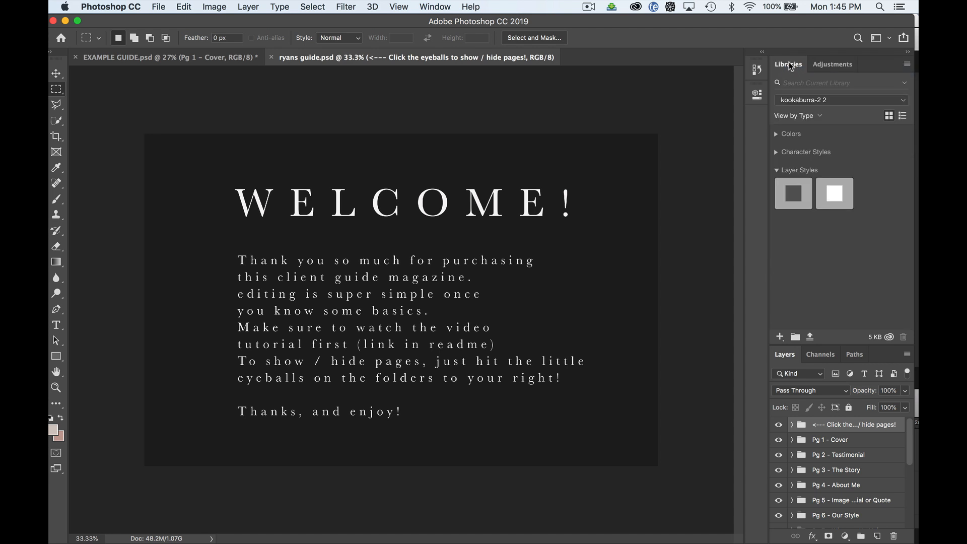
{"action": "right_click", "coordinate": [790, 65]}
{"action": "left_click", "coordinate": [802, 68]}
{"action": "right_click", "coordinate": [793, 67]}
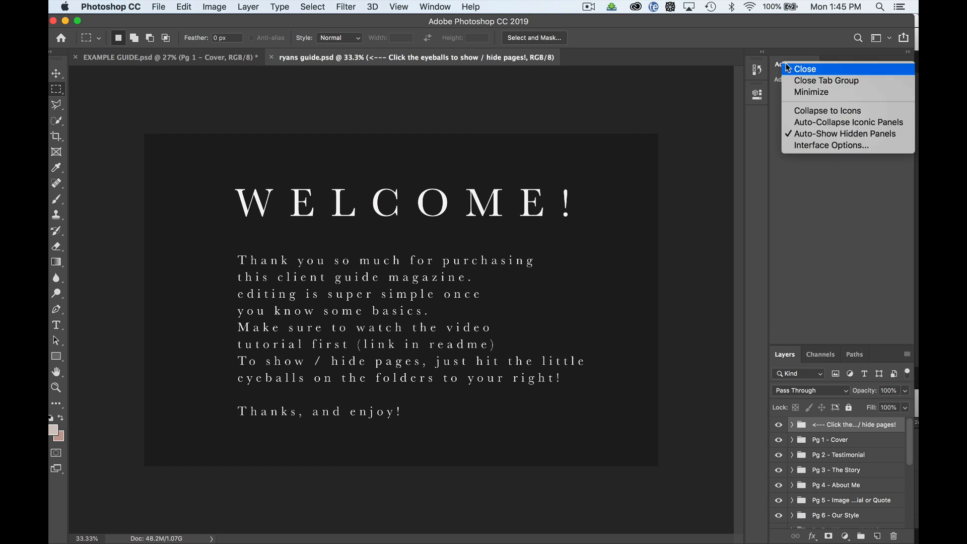
{"action": "left_click", "coordinate": [802, 70]}
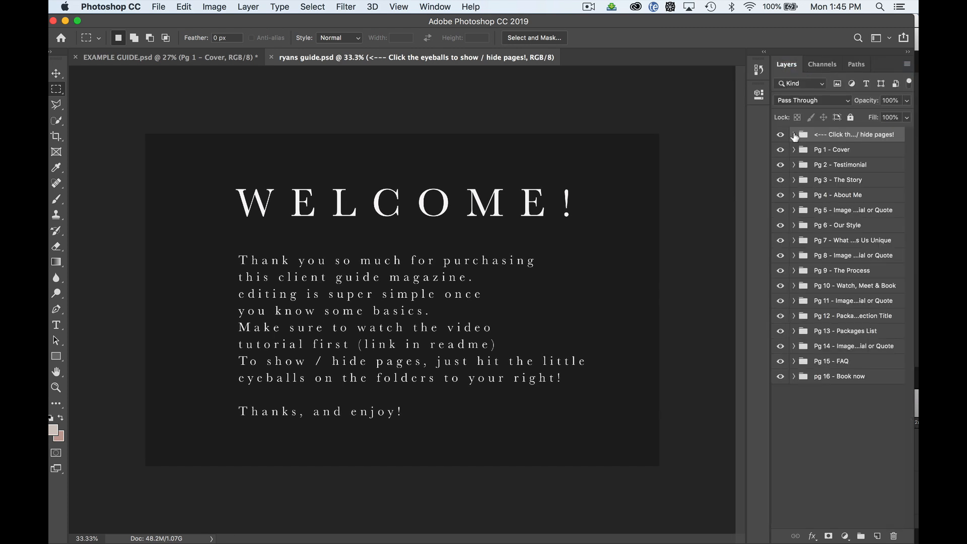
Expand the welcome page group and examine the properties of its two text layers and its smart object image layer.
{"action": "left_click", "coordinate": [794, 136]}
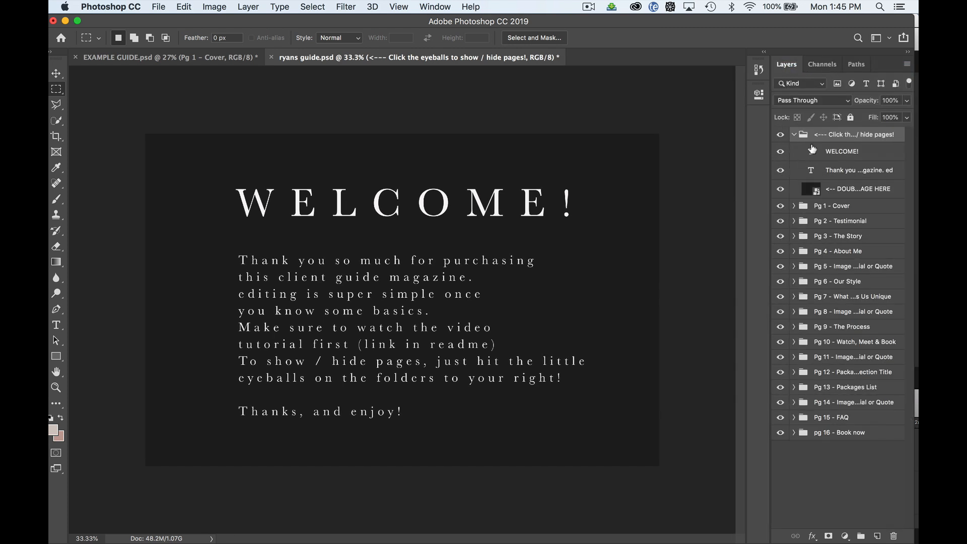
{"action": "left_click", "coordinate": [836, 154]}
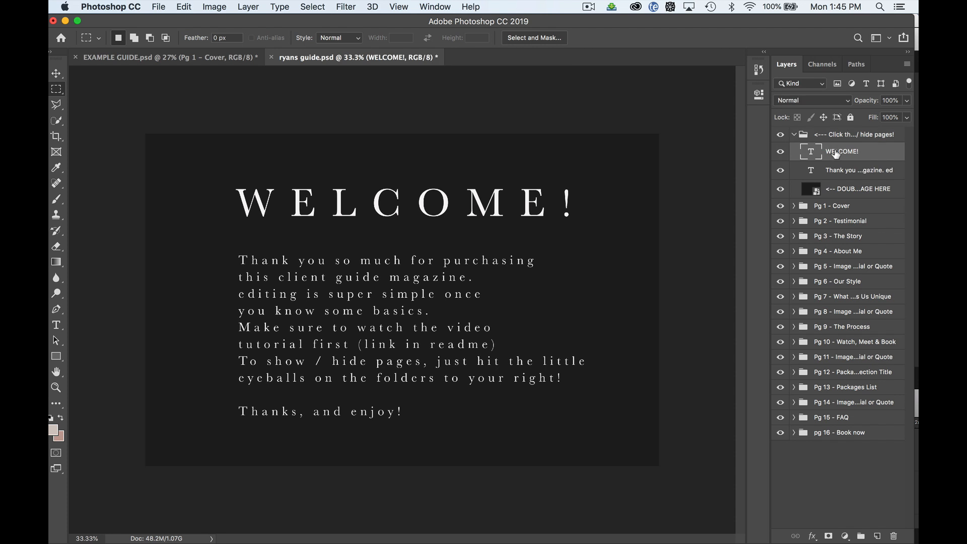
{"action": "left_click", "coordinate": [760, 95]}
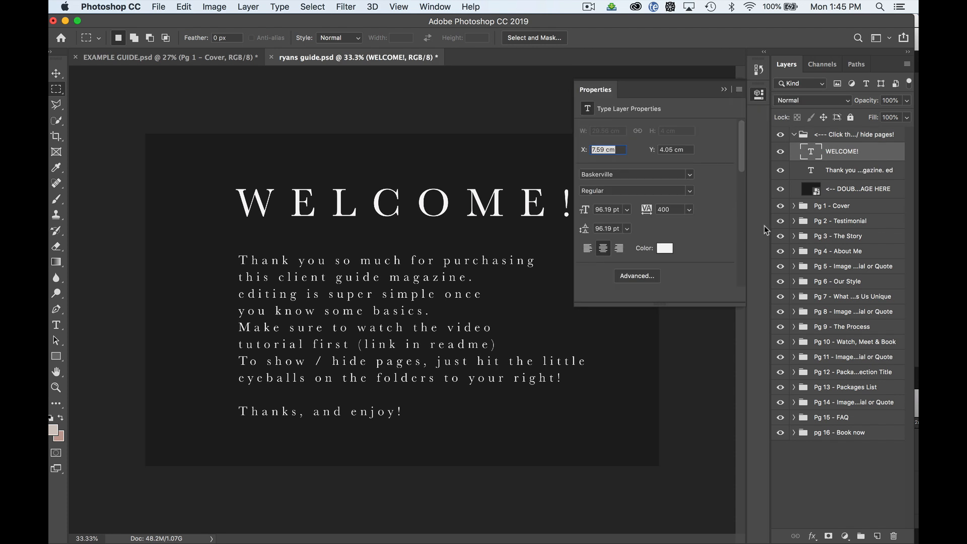
{"action": "left_click", "coordinate": [861, 173]}
{"action": "left_click", "coordinate": [853, 158]}
{"action": "left_click", "coordinate": [864, 192]}
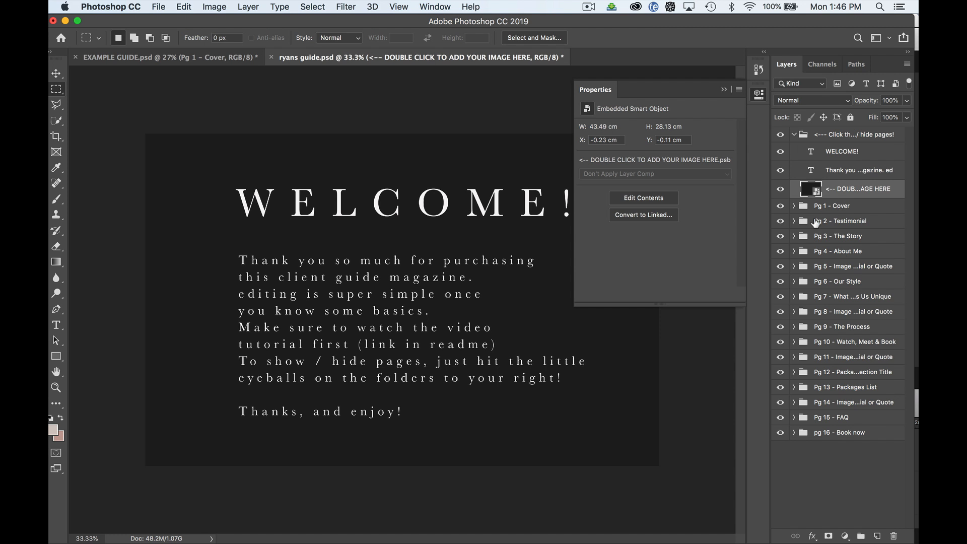
Open the advanced character settings for the WELCOME! text layer and collapse the welcome page group.
{"action": "left_click", "coordinate": [851, 157]}
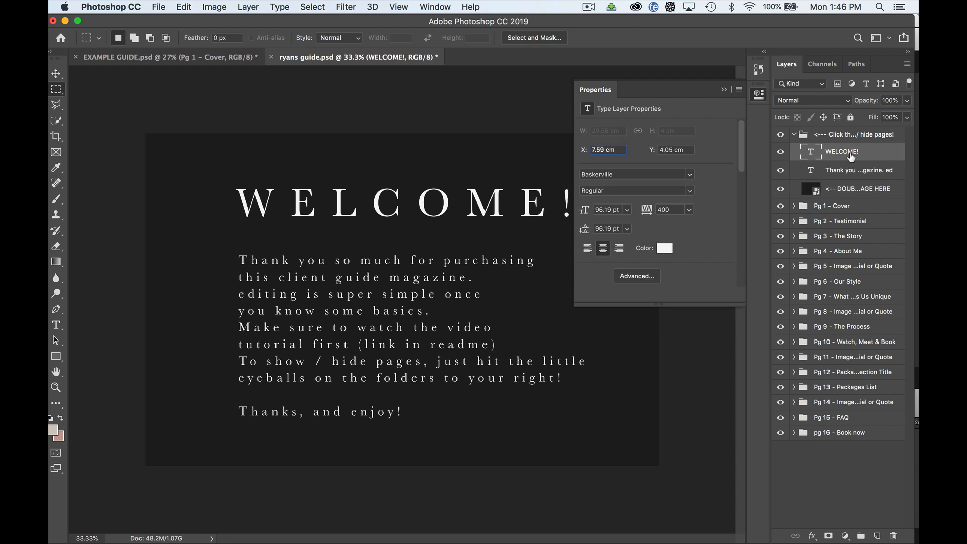
{"action": "left_click", "coordinate": [639, 279]}
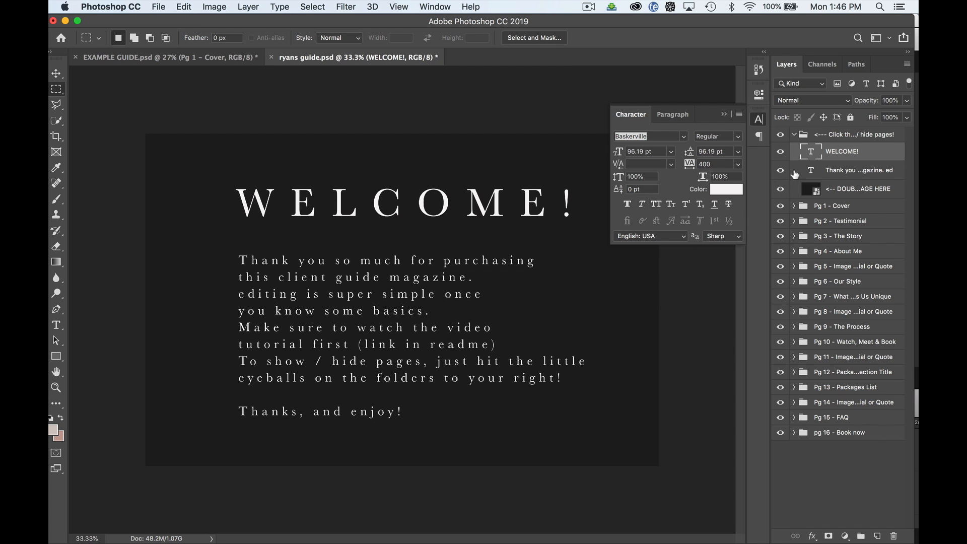
{"action": "left_click", "coordinate": [794, 137]}
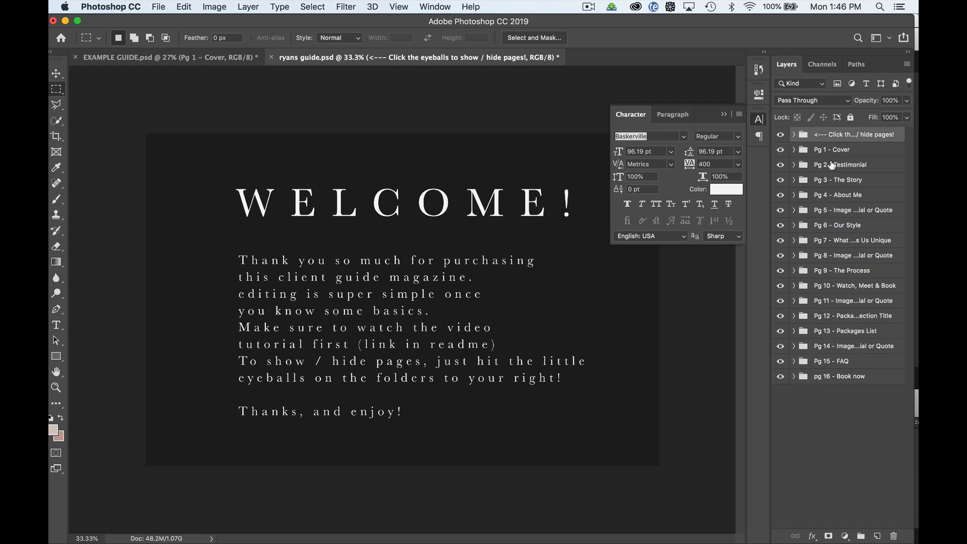
Hide the welcome page and page groups 1 to 7 one by one to look through the template's pages.
{"action": "left_click", "coordinate": [780, 135]}
{"action": "left_click", "coordinate": [780, 150]}
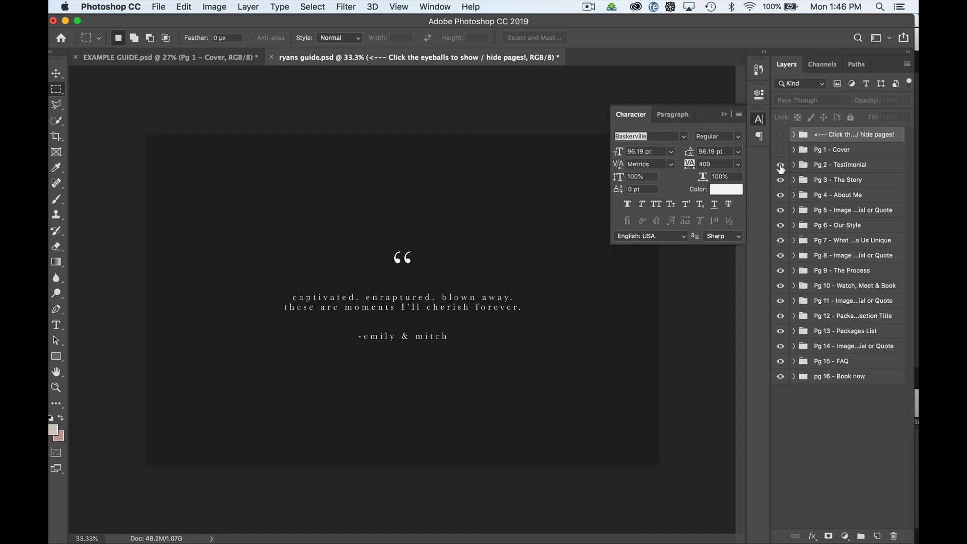
{"action": "left_click", "coordinate": [781, 166]}
{"action": "left_click", "coordinate": [781, 181]}
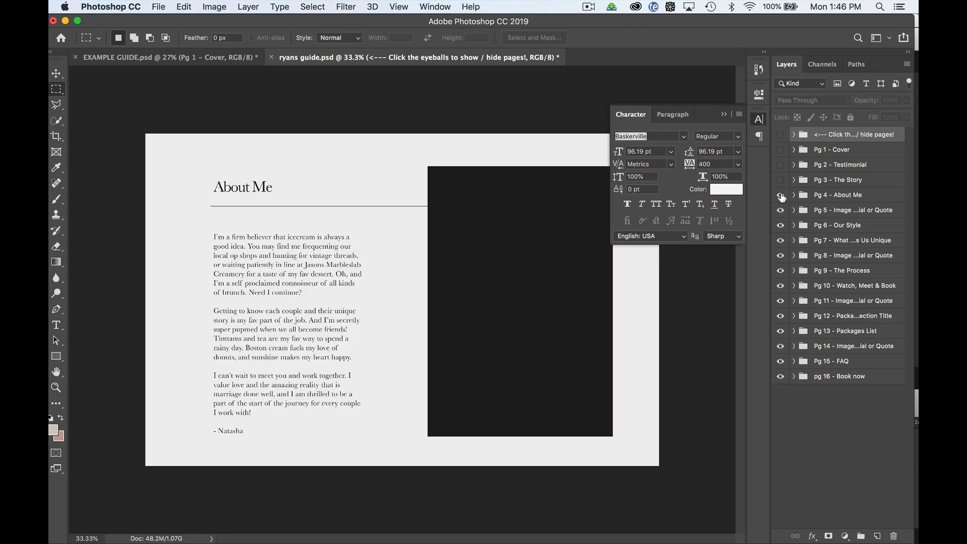
{"action": "left_click", "coordinate": [781, 195]}
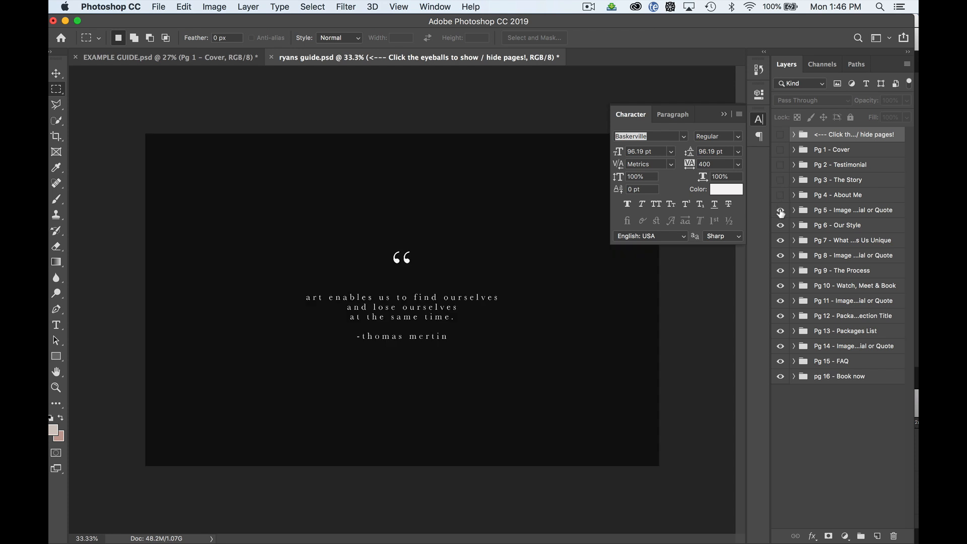
{"action": "left_click", "coordinate": [781, 211]}
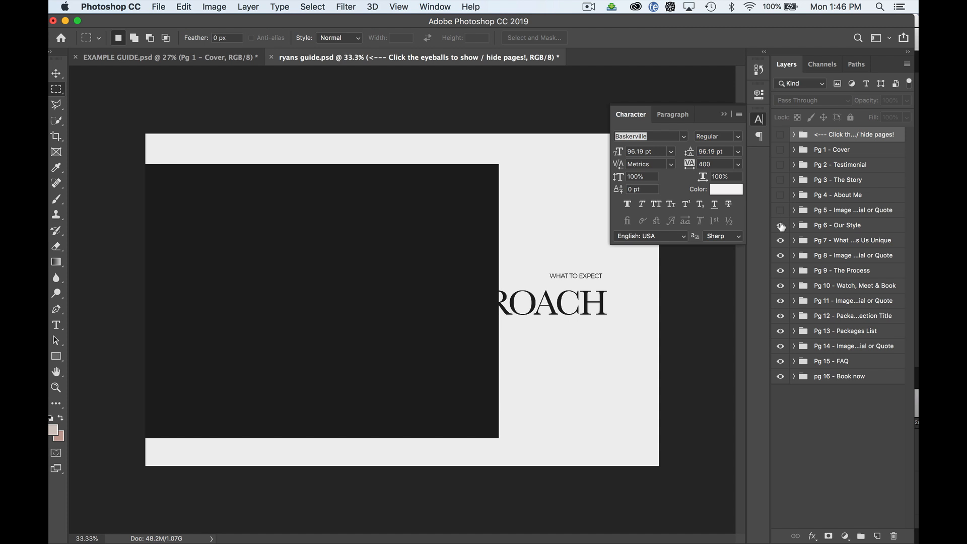
{"action": "left_click", "coordinate": [781, 226]}
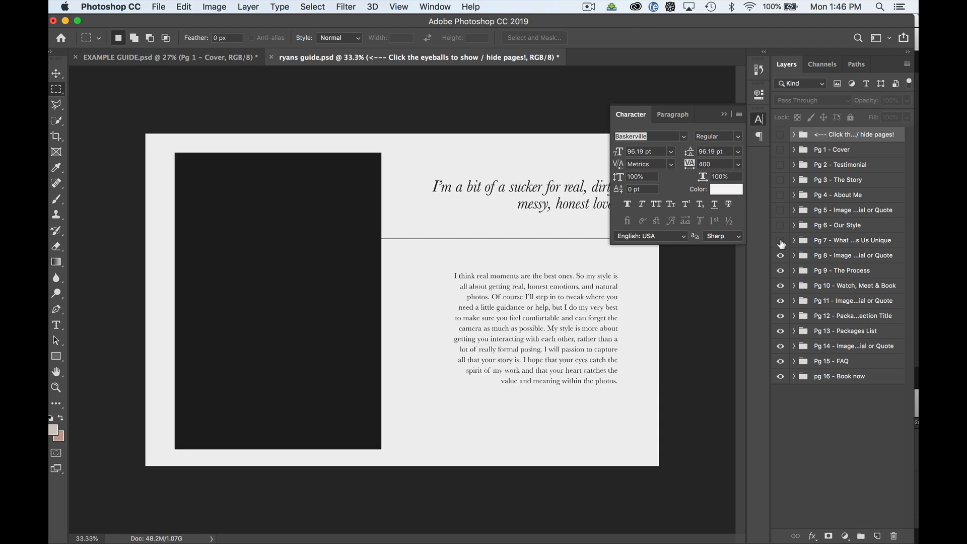
{"action": "left_click", "coordinate": [781, 242]}
Show page groups 1 to 7 again and leave only the welcome page group hidden, so the cover page is on top.
{"action": "left_click_drag", "start_coordinate": [782, 244], "coordinate": [782, 141]}
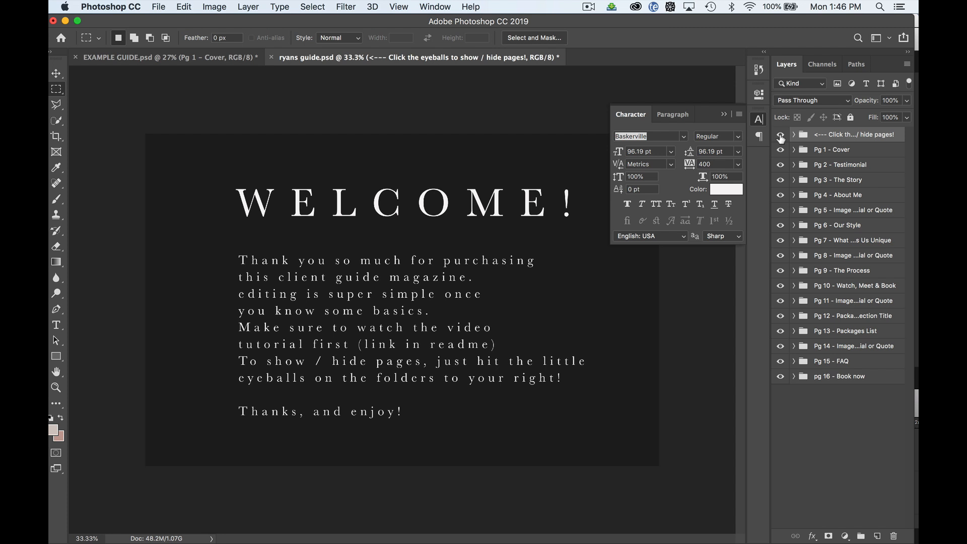
{"action": "left_click", "coordinate": [781, 136]}
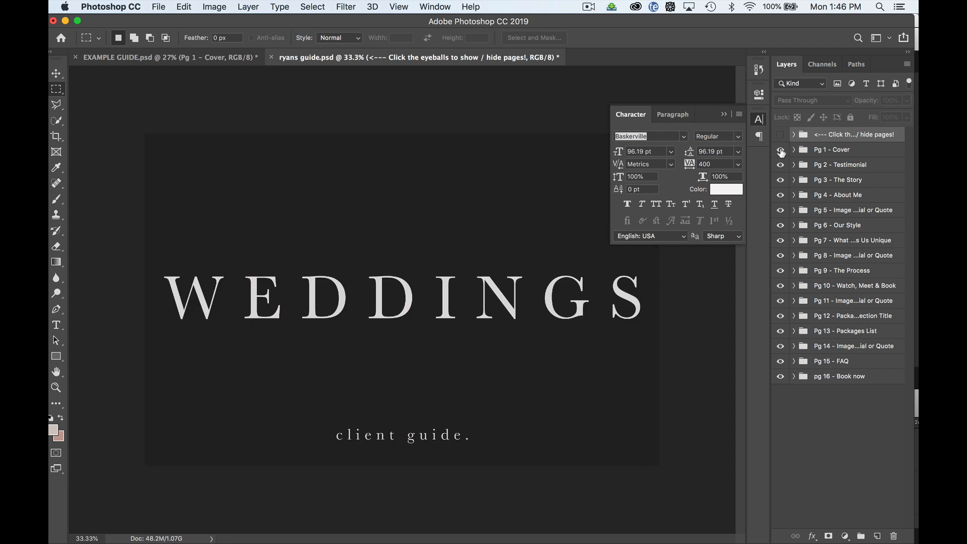
Hide the first page groups one by one from Pg 1 - Cover to look through them, and show them again.
{"action": "left_click", "coordinate": [781, 151]}
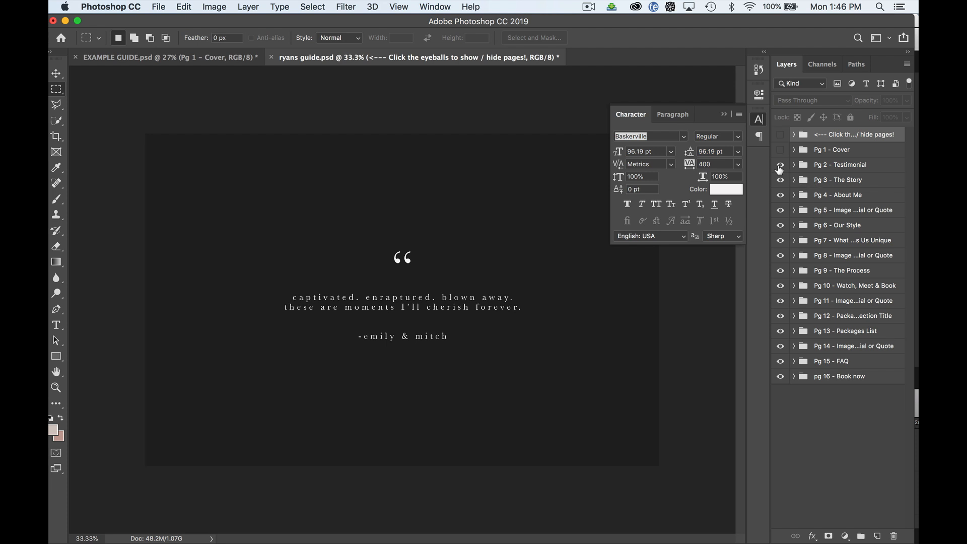
{"action": "left_click", "coordinate": [781, 166]}
{"action": "left_click", "coordinate": [780, 178]}
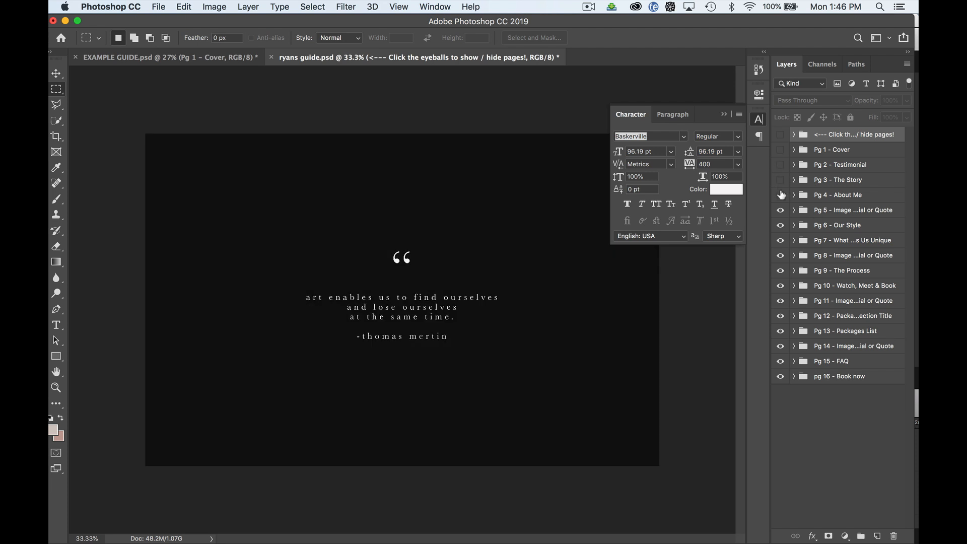
{"action": "left_click_drag", "start_coordinate": [782, 194], "coordinate": [787, 159]}
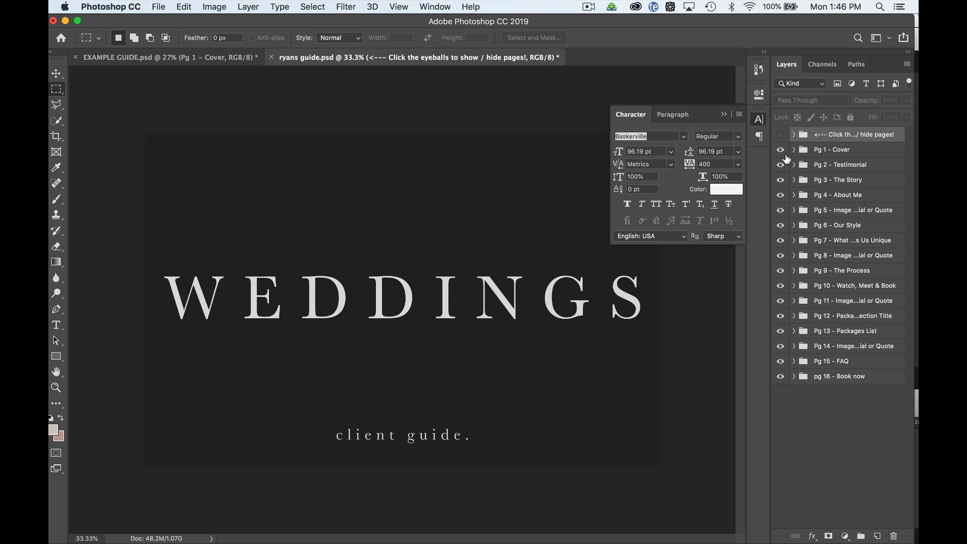
Expand the Pg 1 - Cover group and replace its "client guide." text with the owner's first name followed by "welcome package".
{"action": "left_click", "coordinate": [794, 151]}
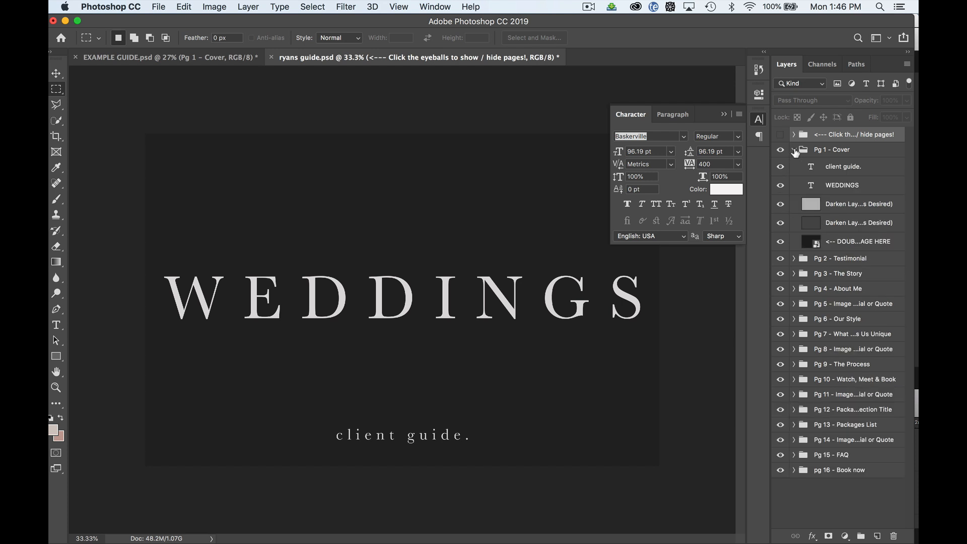
{"action": "left_click", "coordinate": [832, 170]}
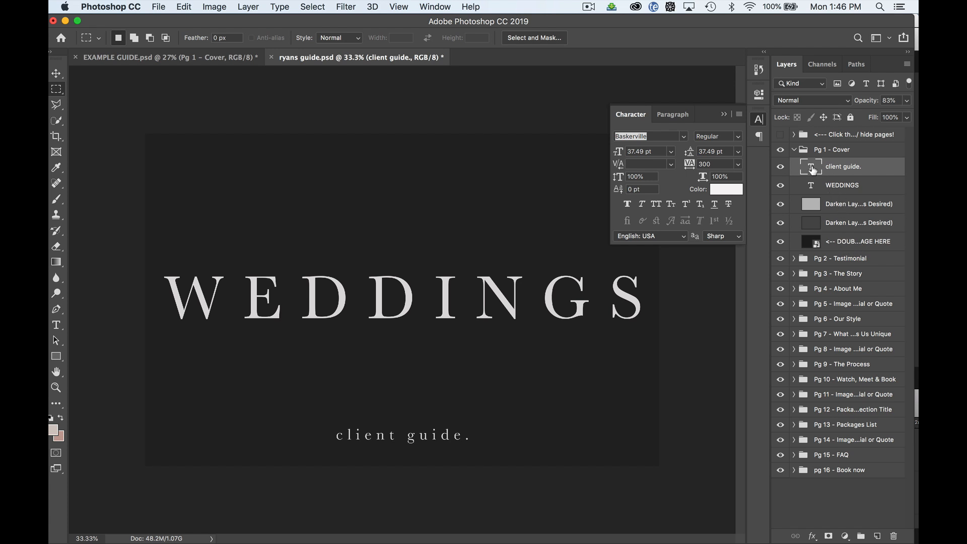
{"action": "double_click", "coordinate": [812, 168]}
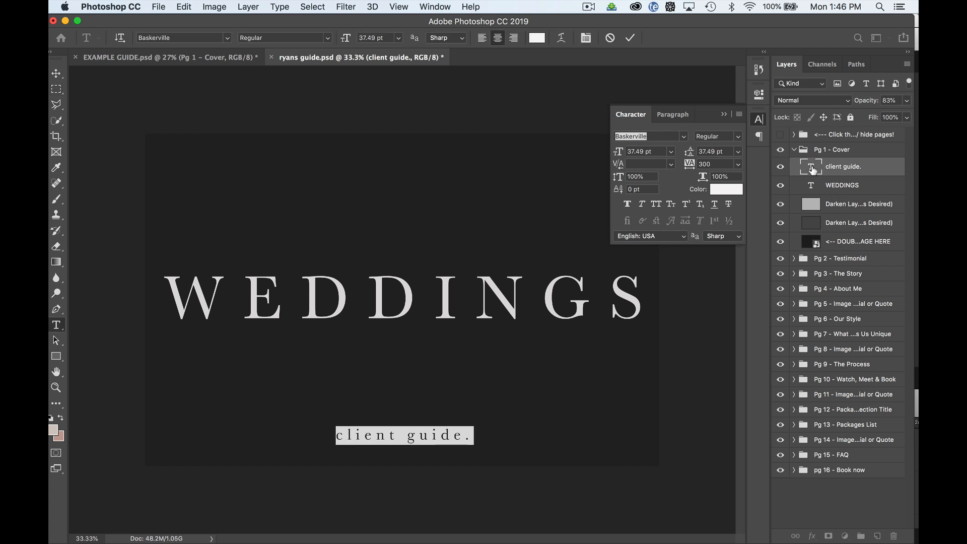
{"action": "type", "text": "ryans welc"}
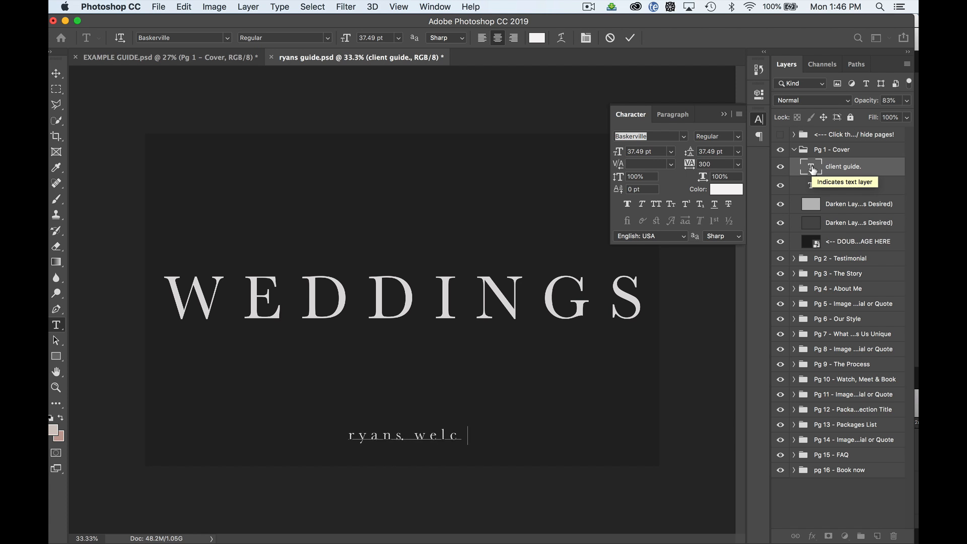
{"action": "type", "text": "ome package"}
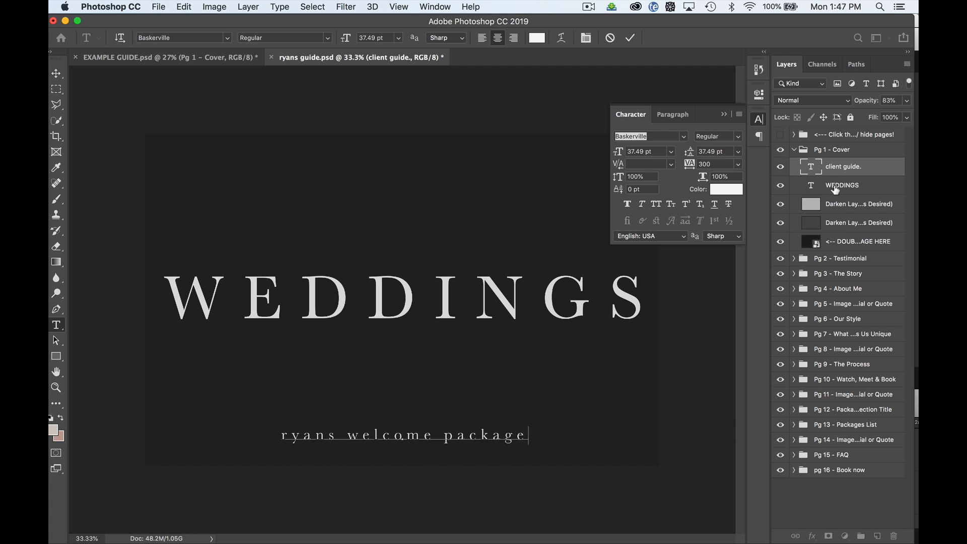
{"action": "key", "text": "Escape"}
{"action": "key", "text": "m"}
Replace the cover's WEDDINGS title with "you're cool.", breaking it over two lines.
{"action": "left_click", "coordinate": [836, 187]}
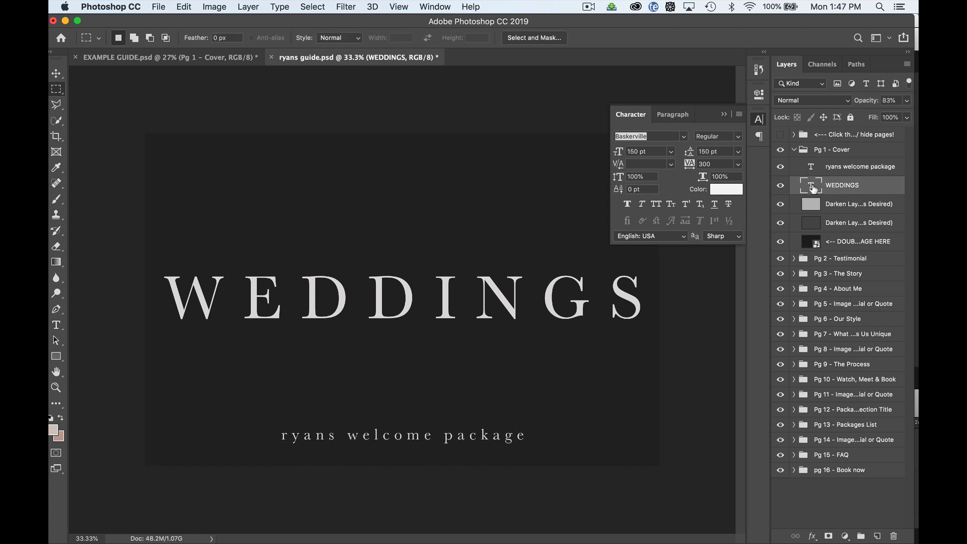
{"action": "double_click", "coordinate": [815, 189]}
{"action": "type", "text": "you're"}
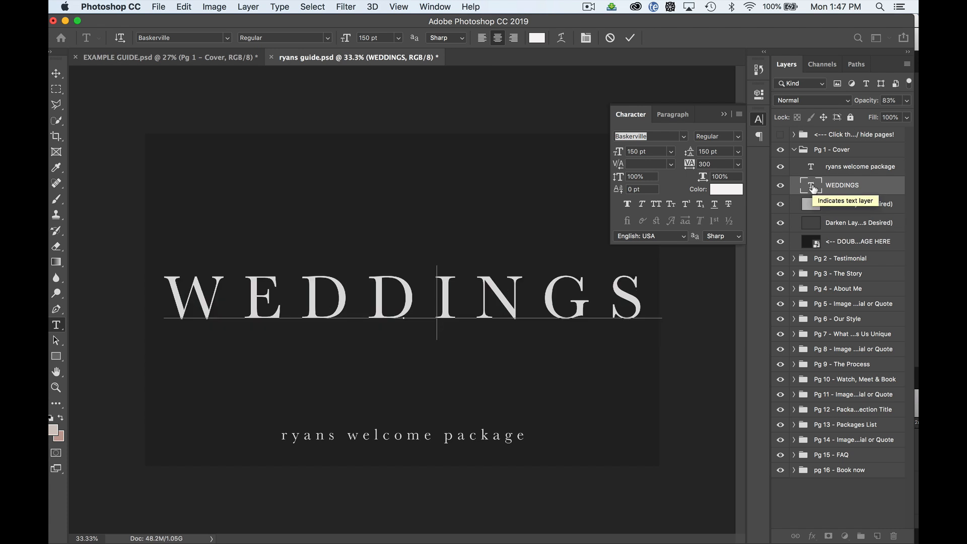
{"action": "key", "text": "Return"}
{"action": "type", "text": "cool."}
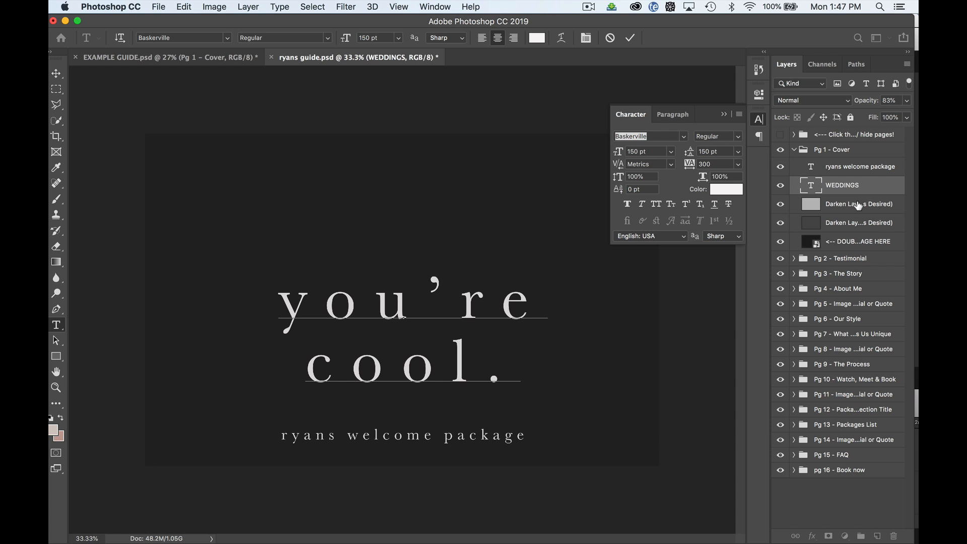
{"action": "key", "text": "super+Return"}
{"action": "key", "text": "m"}
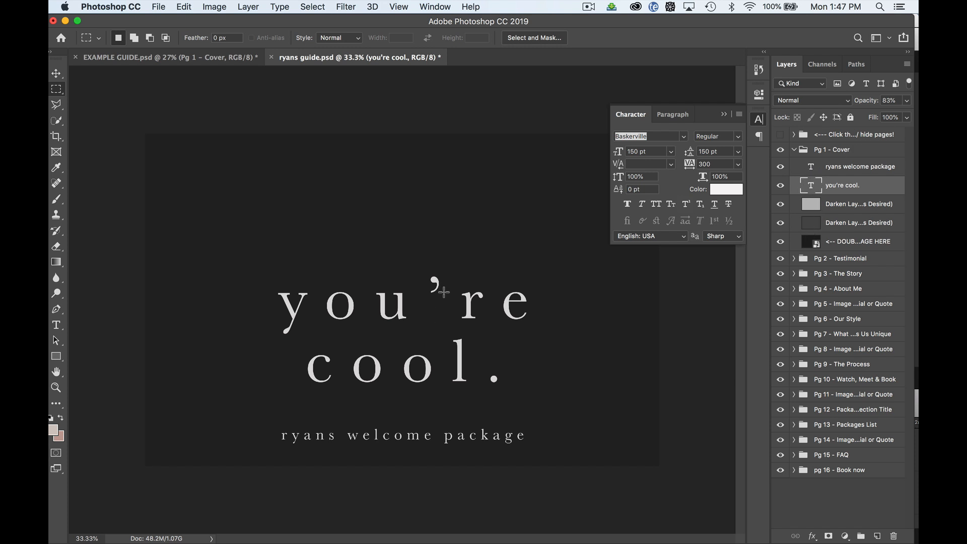
Try repositioning the cover title with the Move tool, and undo both the move and the title's text change.
{"action": "left_click", "coordinate": [58, 76]}
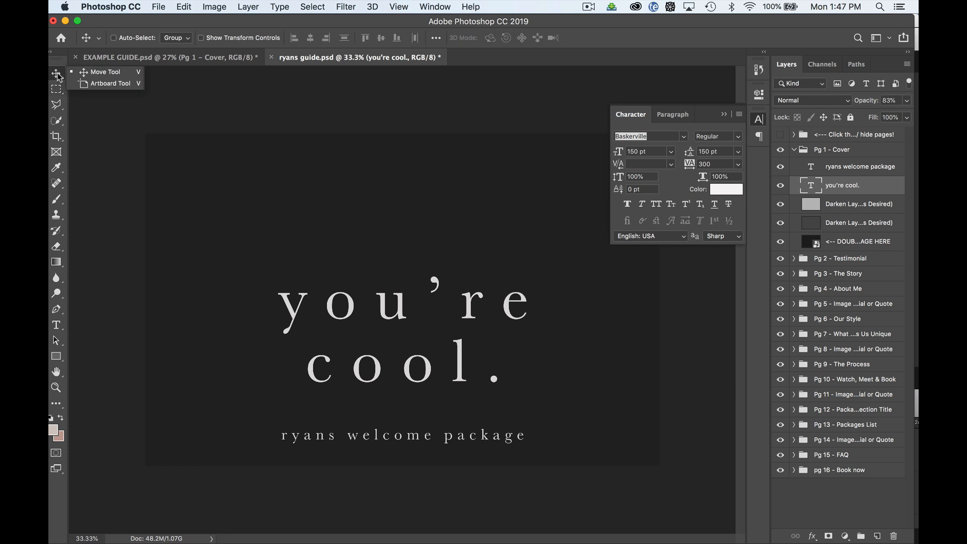
{"action": "left_click", "coordinate": [96, 76]}
{"action": "left_click_drag", "start_coordinate": [364, 319], "coordinate": [400, 283]}
{"action": "key", "text": "super+z"}
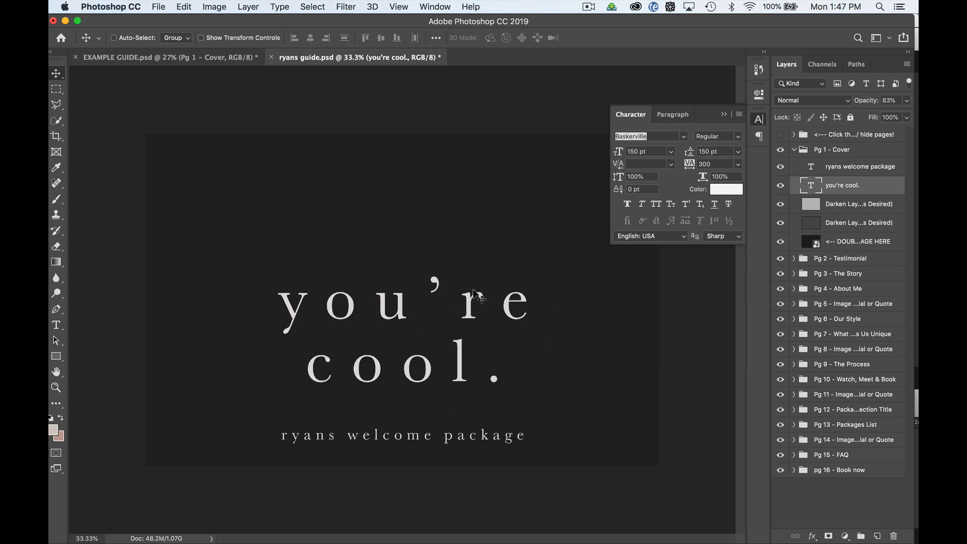
{"action": "key", "text": "super+z"}
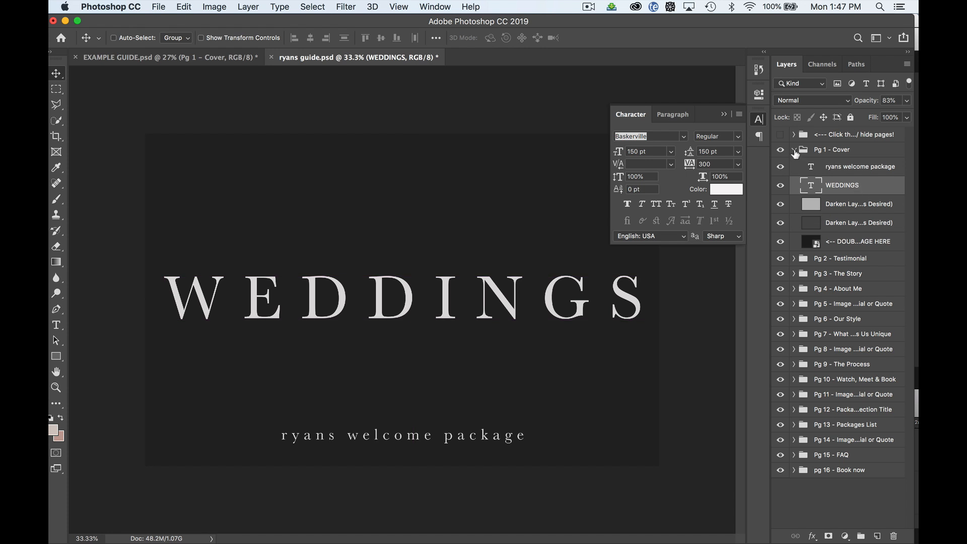
Open the cover's image placeholder smart object for editing and collapse the character settings.
{"action": "left_click", "coordinate": [852, 243]}
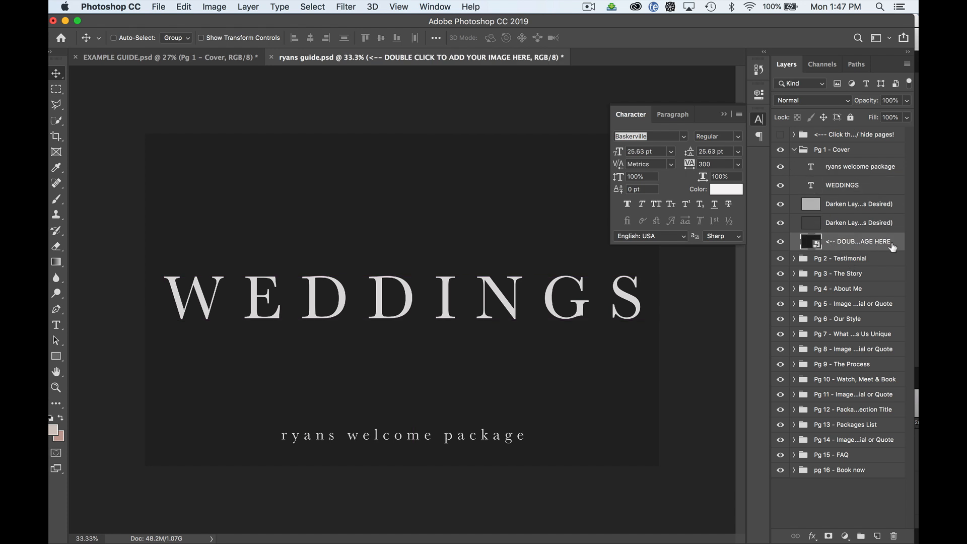
{"action": "double_click", "coordinate": [812, 243]}
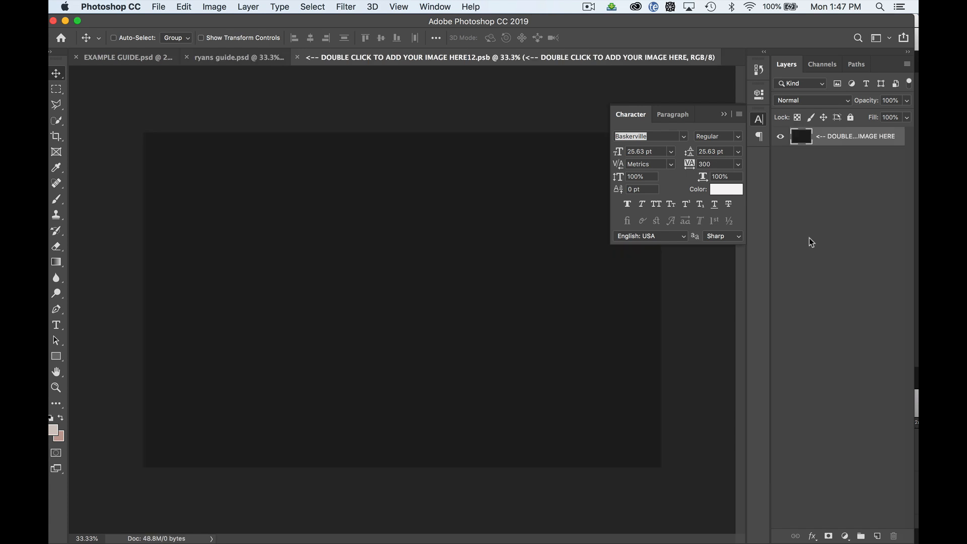
{"action": "left_click", "coordinate": [724, 114]}
Switch to Finder and place the first photo of the Example Photos folder into the open placeholder document.
{"action": "left_click", "coordinate": [64, 165]}
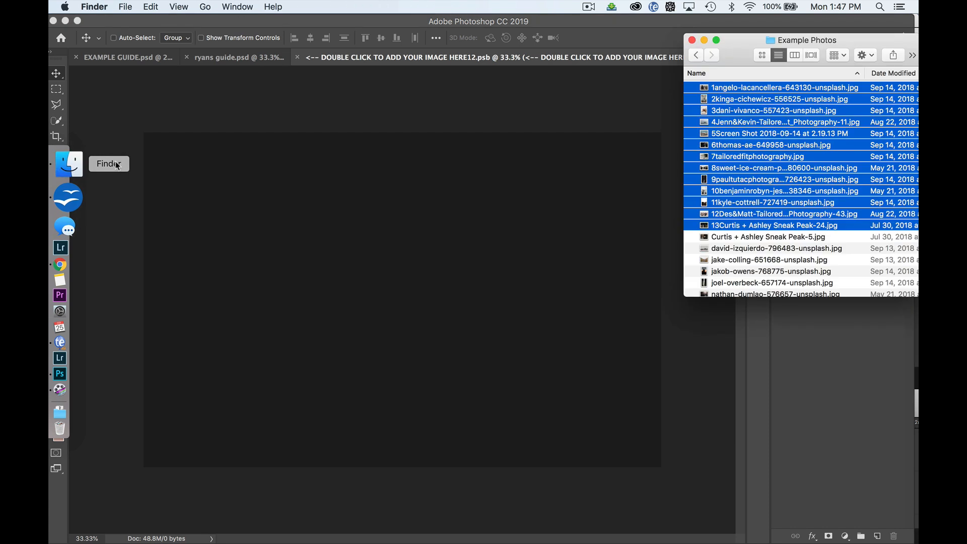
{"action": "left_click", "coordinate": [738, 122]}
{"action": "left_click", "coordinate": [734, 89]}
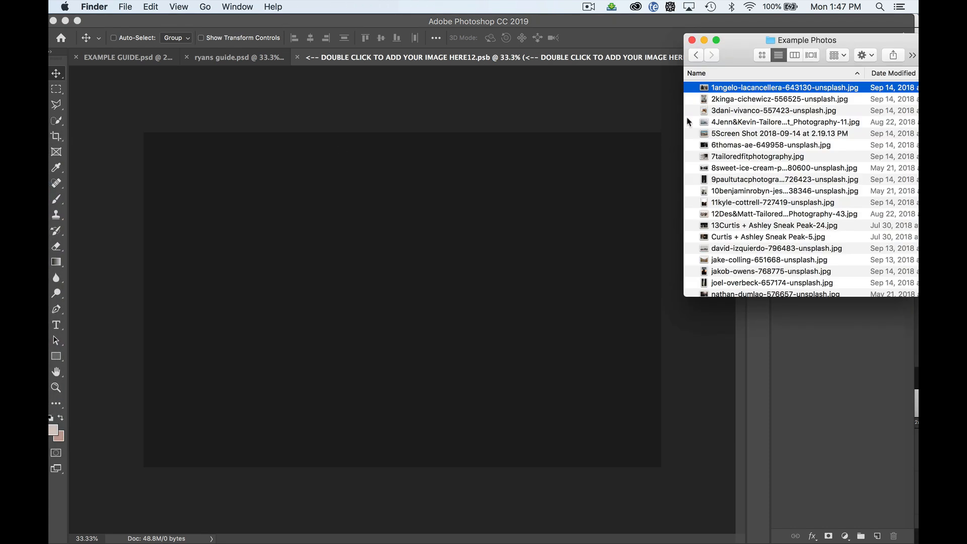
{"action": "left_click_drag", "start_coordinate": [690, 122], "coordinate": [377, 313]}
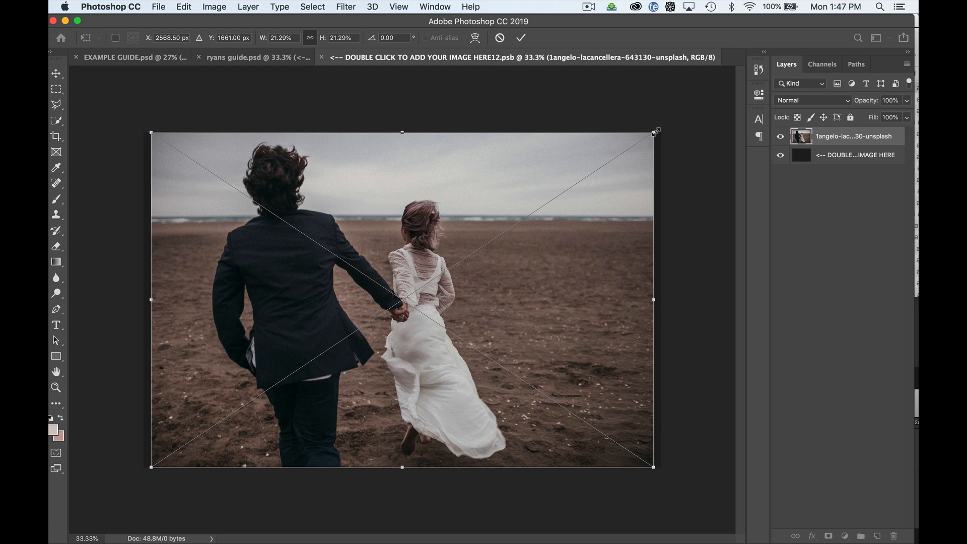
Scale the placed photo proportionally to about 22.58% so it fills the whole canvas.
{"action": "mouse_move", "coordinate": [687, 117]}
{"action": "left_mouse_down"}
{"action": "mouse_move", "coordinate": [715, 92]}
{"action": "mouse_move", "coordinate": [547, 207]}
{"action": "mouse_move", "coordinate": [746, 87]}
{"action": "mouse_move", "coordinate": [573, 193]}
{"action": "mouse_move", "coordinate": [705, 101]}
{"action": "mouse_move", "coordinate": [686, 106]}
{"action": "mouse_move", "coordinate": [487, 282]}
{"action": "mouse_move", "coordinate": [529, 269]}
{"action": "mouse_move", "coordinate": [501, 228]}
{"action": "mouse_move", "coordinate": [487, 254]}
{"action": "mouse_move", "coordinate": [636, 115]}
{"action": "mouse_move", "coordinate": [684, 104]}
{"action": "mouse_move", "coordinate": [525, 180]}
{"action": "mouse_move", "coordinate": [546, 195]}
{"action": "mouse_move", "coordinate": [683, 108]}
{"action": "mouse_move", "coordinate": [679, 115]}
{"action": "left_mouse_up"}
{"action": "left_click_drag", "start_coordinate": [558, 219], "coordinate": [557, 228]}
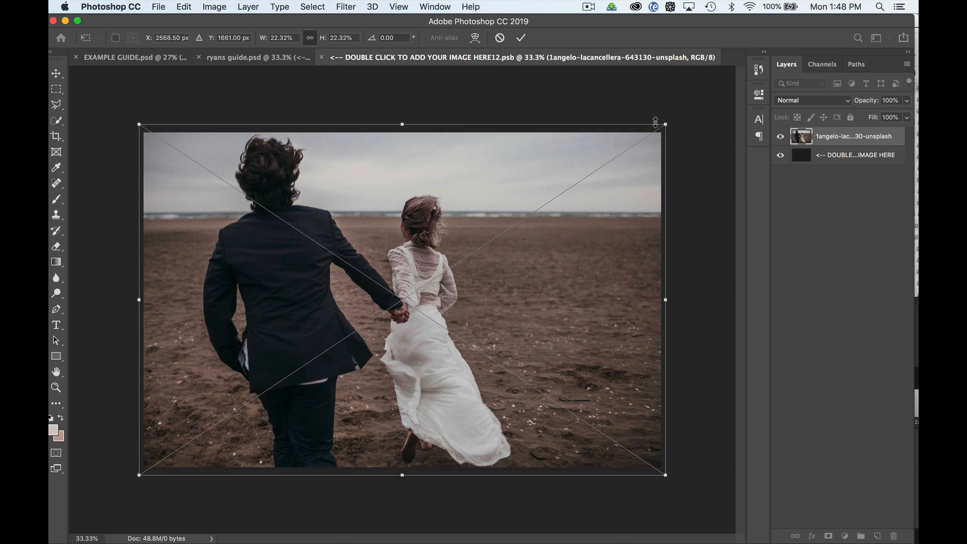
{"action": "left_click_drag", "start_coordinate": [594, 182], "coordinate": [369, 170]}
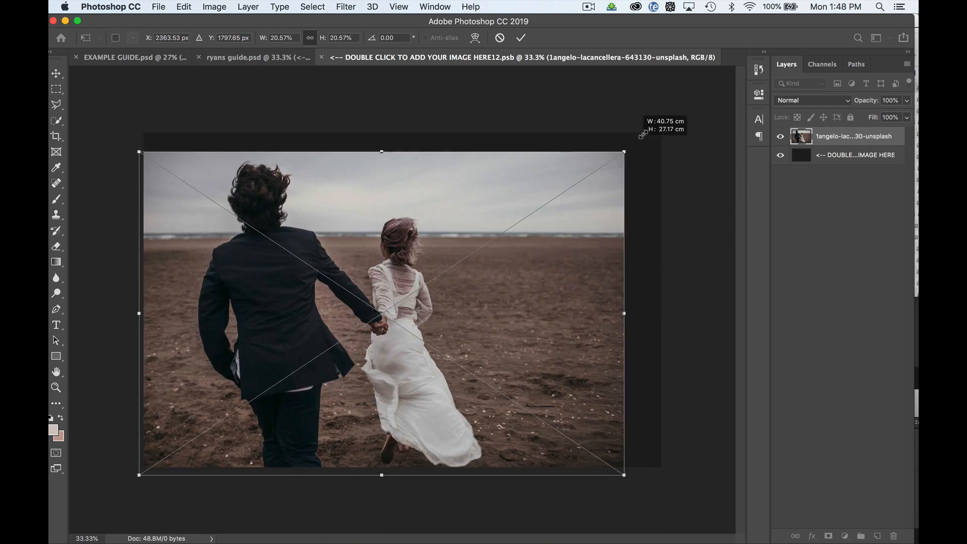
{"action": "left_click_drag", "start_coordinate": [639, 145], "coordinate": [668, 122]}
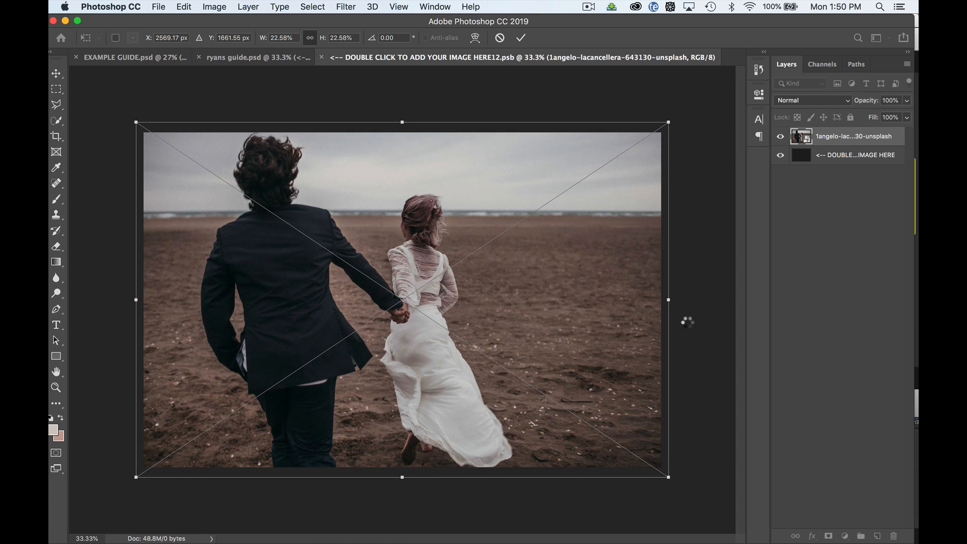
{"action": "key", "text": "Return"}
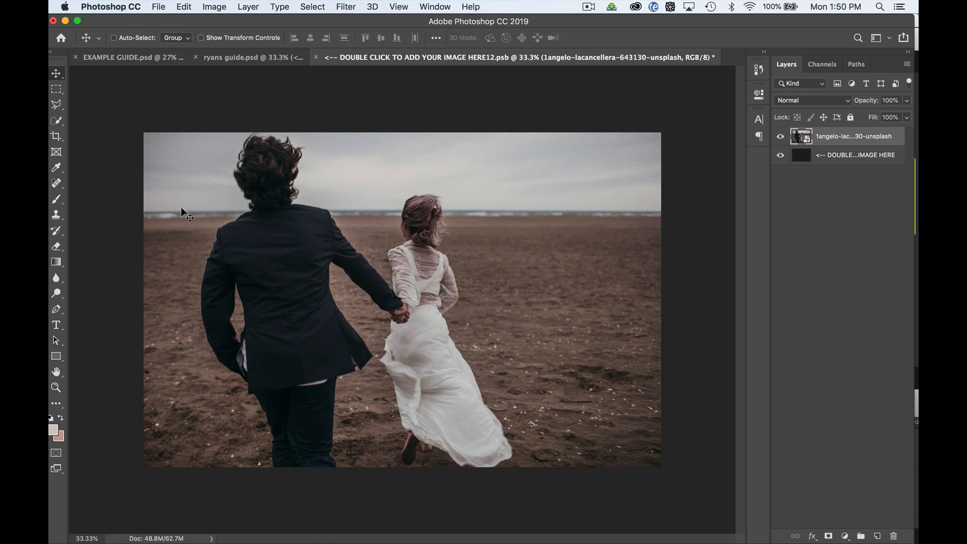
Save the edited placeholder document and close it to return to the guide.
{"action": "left_click", "coordinate": [160, 6]}
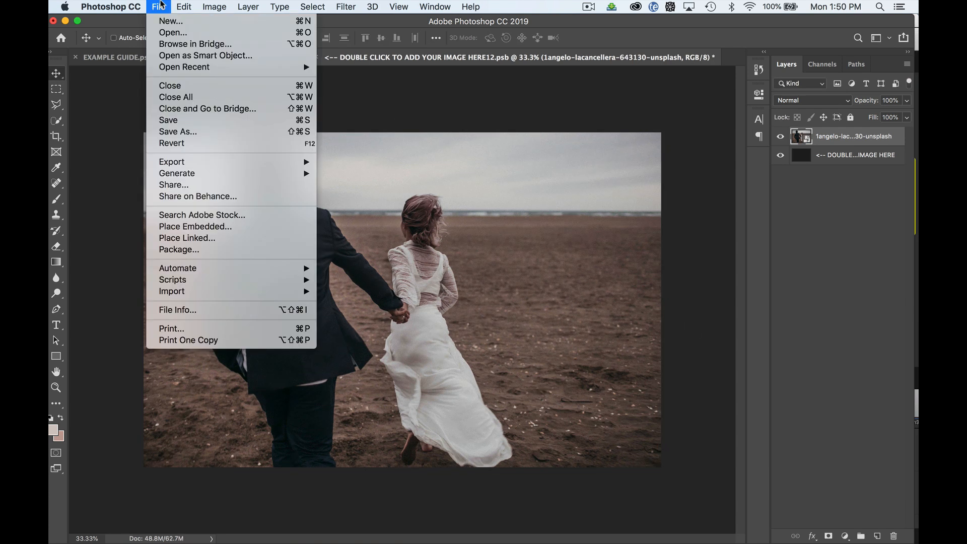
{"action": "left_click", "coordinate": [182, 120]}
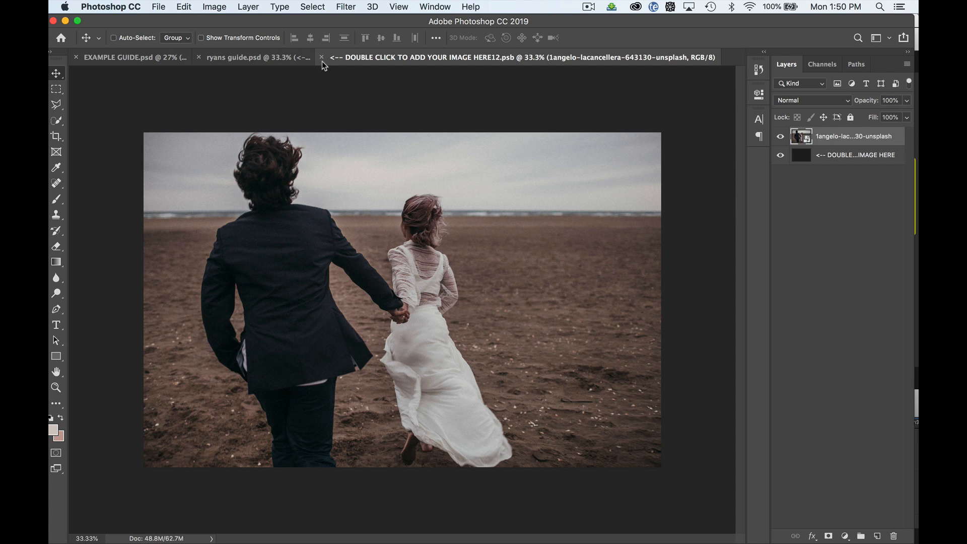
{"action": "left_click", "coordinate": [322, 57]}
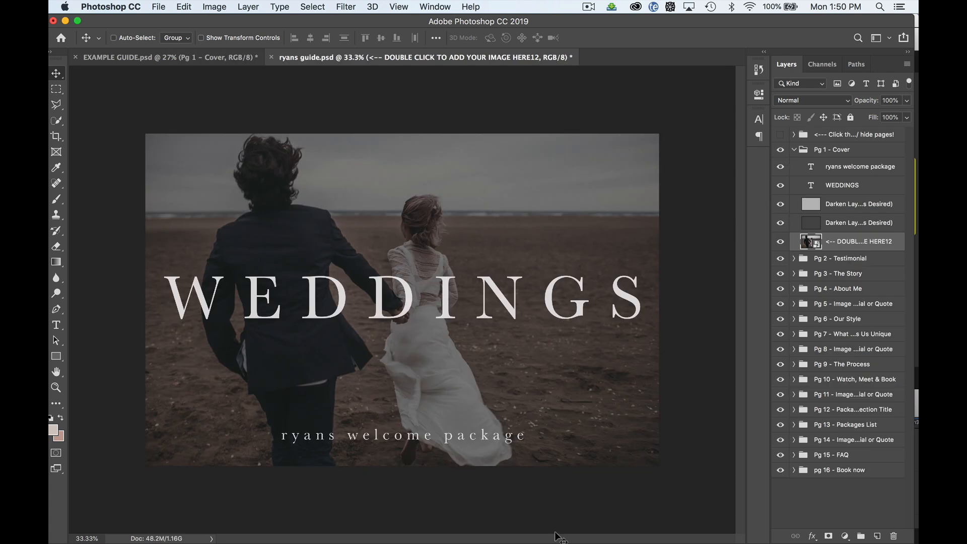
Hide the cover's light-coloured darken layer and set the opacity of the dark Multiply darken layer to 58%.
{"action": "left_click", "coordinate": [789, 207]}
{"action": "left_click", "coordinate": [781, 207]}
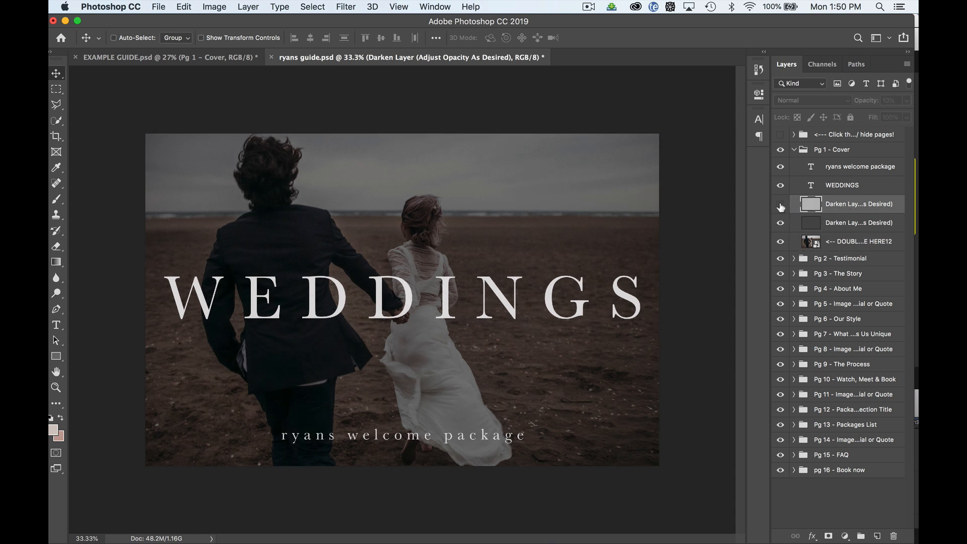
{"action": "left_click", "coordinate": [840, 222]}
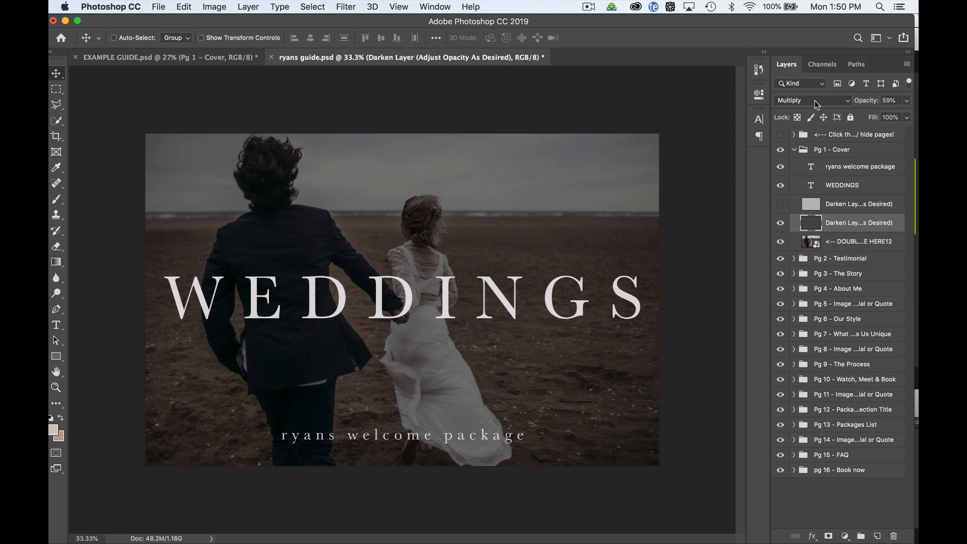
{"action": "left_click", "coordinate": [907, 101]}
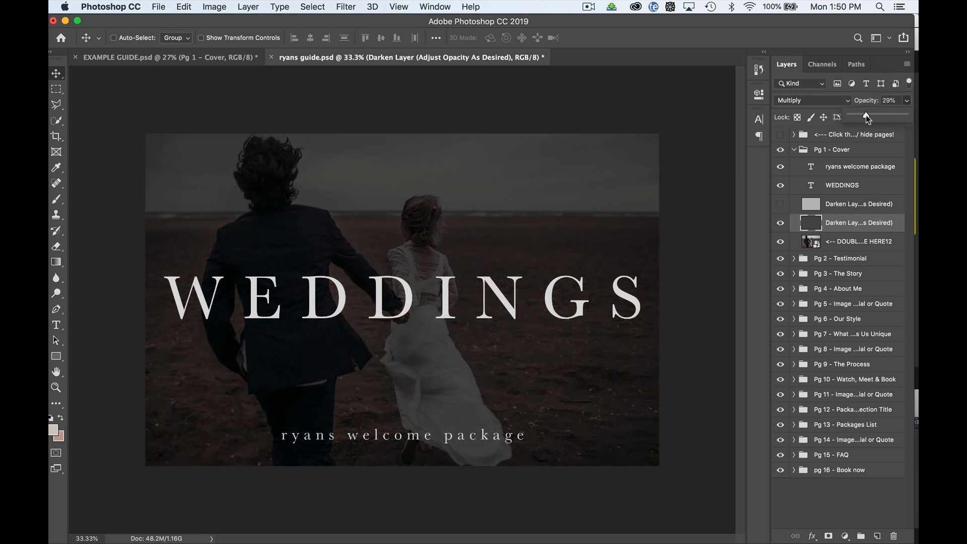
{"action": "left_click_drag", "start_coordinate": [866, 117], "coordinate": [884, 118]}
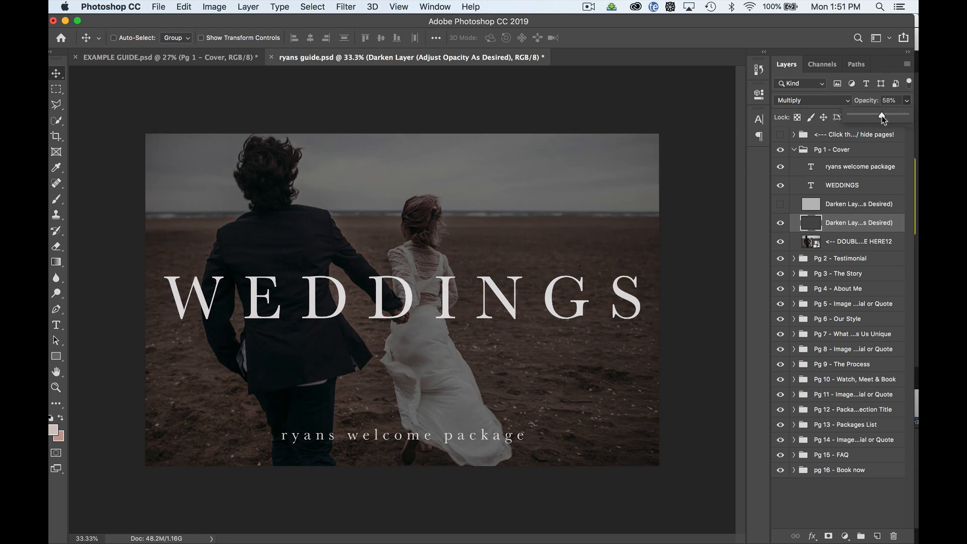
Apply a Brightness/Contrast adjustment with contrast 48 to the cover page's photo layer.
{"action": "left_click", "coordinate": [852, 241]}
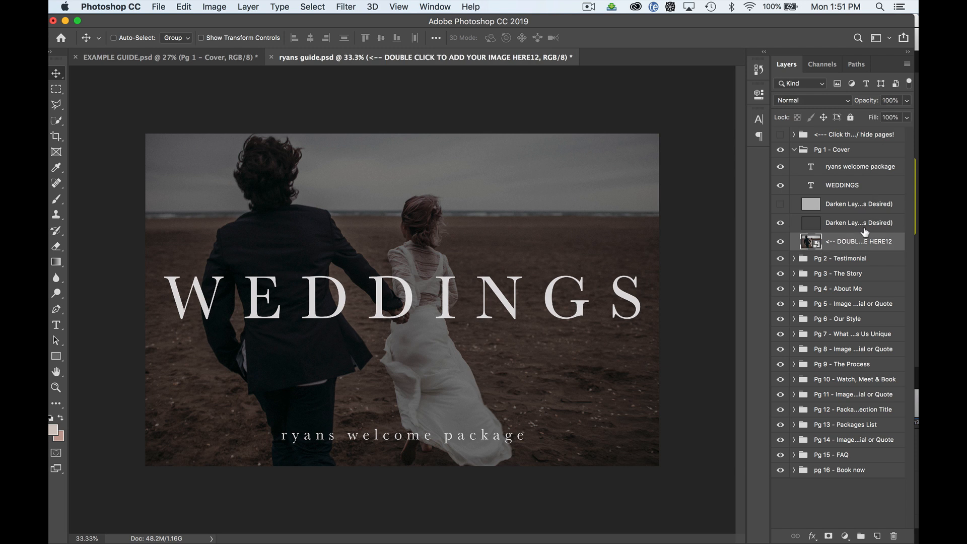
{"action": "left_click", "coordinate": [212, 6]}
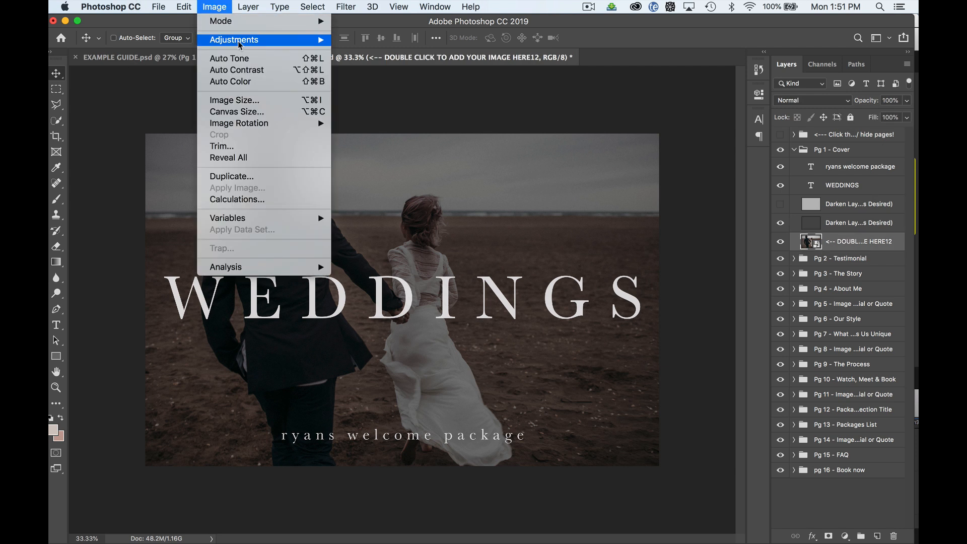
{"action": "mouse_move", "coordinate": [236, 40]}
{"action": "left_click", "coordinate": [399, 41]}
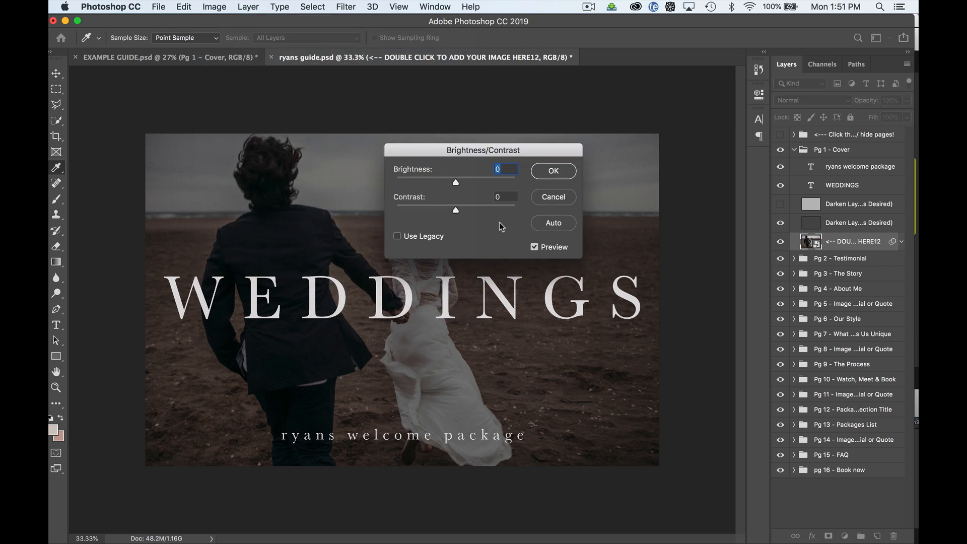
{"action": "left_click_drag", "start_coordinate": [456, 210], "coordinate": [485, 211]}
{"action": "left_click_drag", "start_coordinate": [453, 154], "coordinate": [666, 157]}
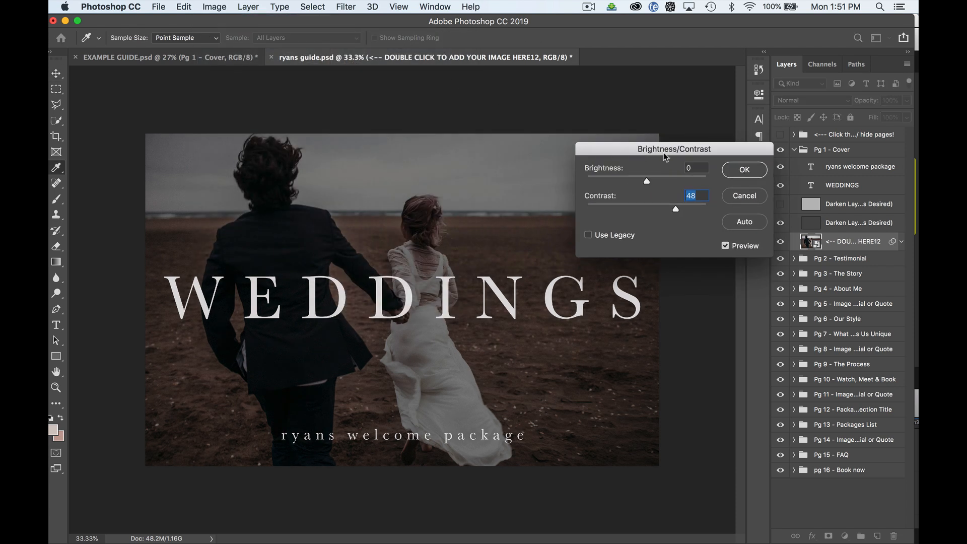
{"action": "left_click", "coordinate": [744, 173]}
Raise the opacity of the cover's dark Multiply darken layer to 78%.
{"action": "left_click", "coordinate": [870, 223]}
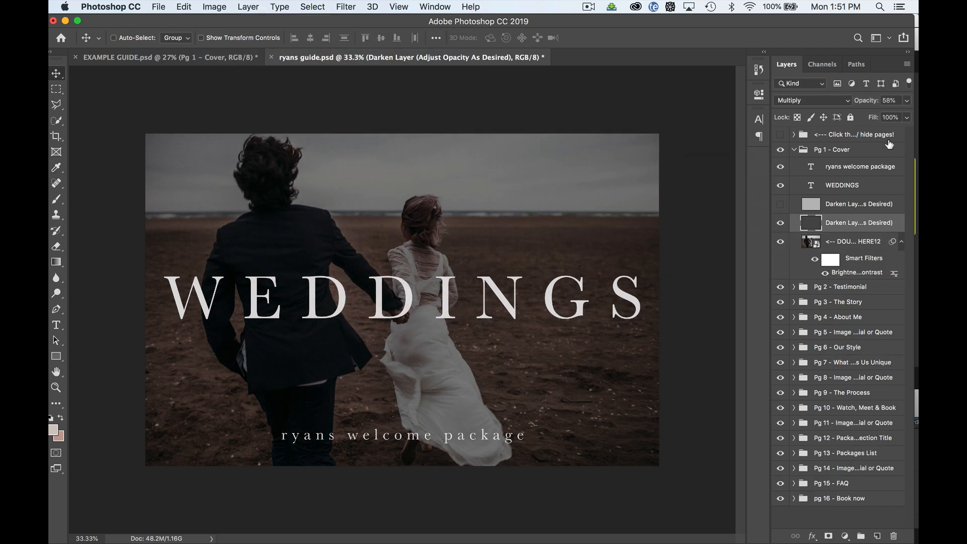
{"action": "left_click", "coordinate": [908, 101]}
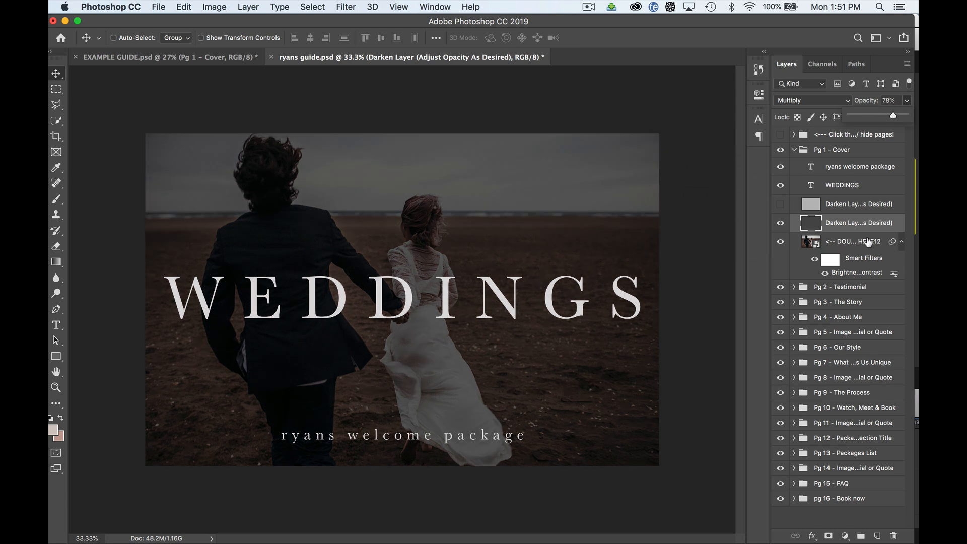
{"action": "left_click", "coordinate": [821, 174]}
Collapse and hide the Pg 1 - Cover group and expand the Pg 2 - Testimonial group.
{"action": "left_click", "coordinate": [793, 151]}
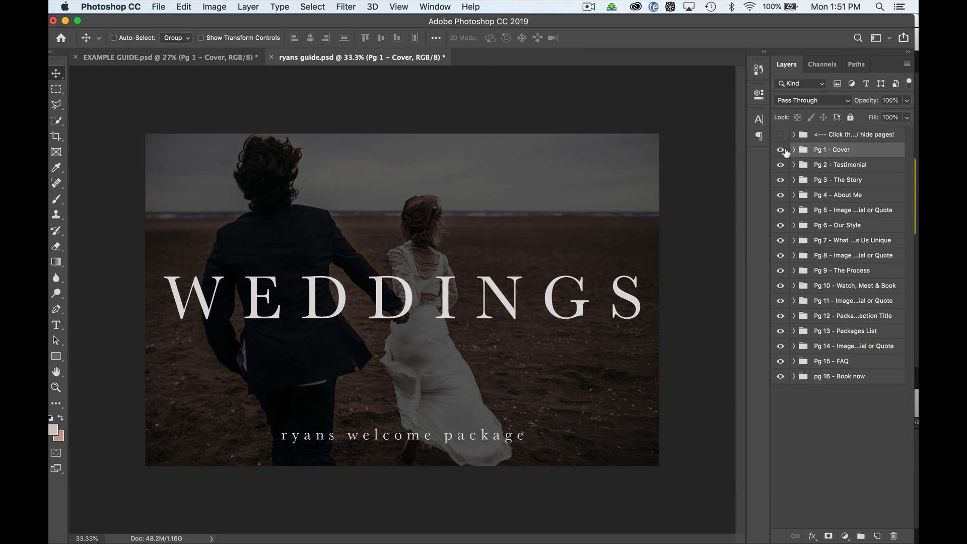
{"action": "left_click", "coordinate": [780, 150]}
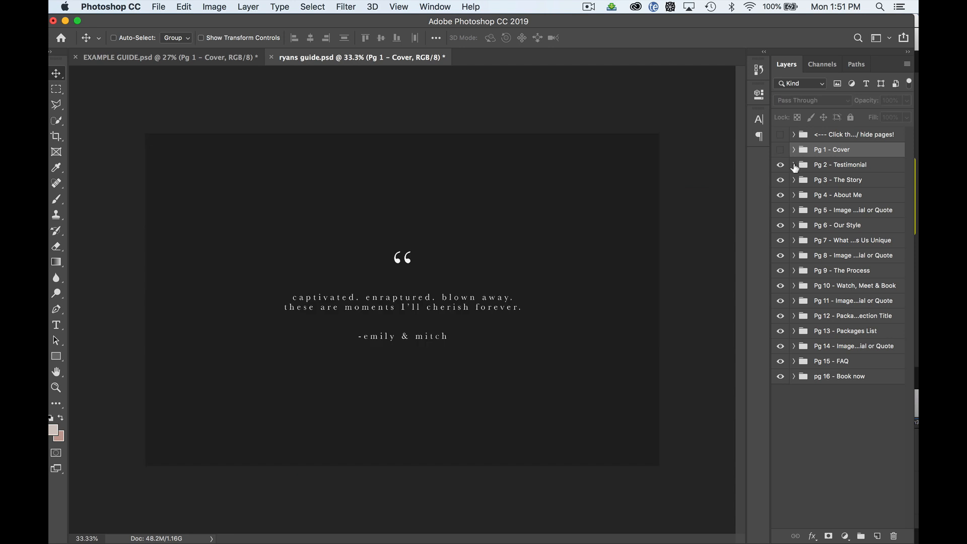
{"action": "left_click", "coordinate": [794, 165]}
{"action": "left_click", "coordinate": [794, 165]}
{"action": "left_click", "coordinate": [795, 166]}
Replace the testimonial quote and its attribution with "usdiudsiudsiukbds" and "-ola" on a second line.
{"action": "double_click", "coordinate": [810, 212]}
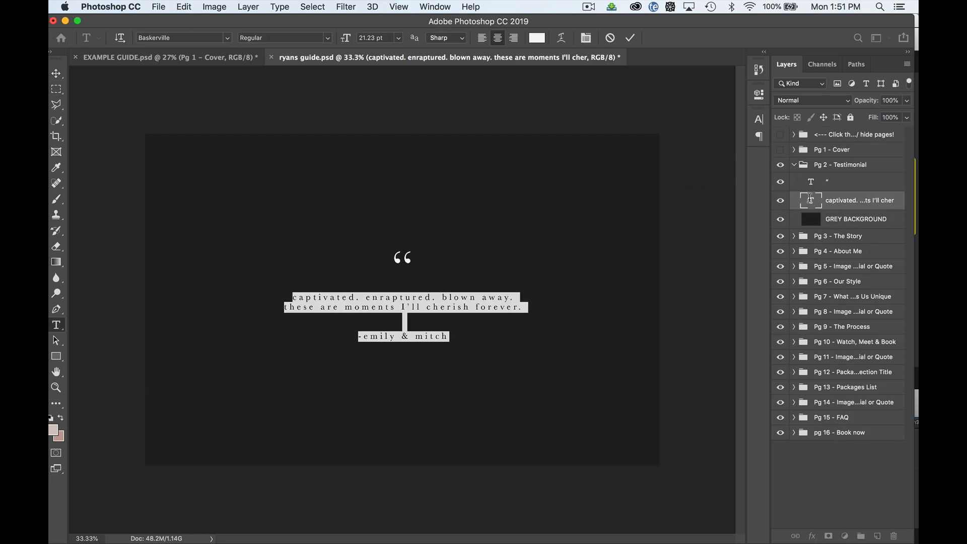
{"action": "type", "text": "usdiudsiudsiukbds"}
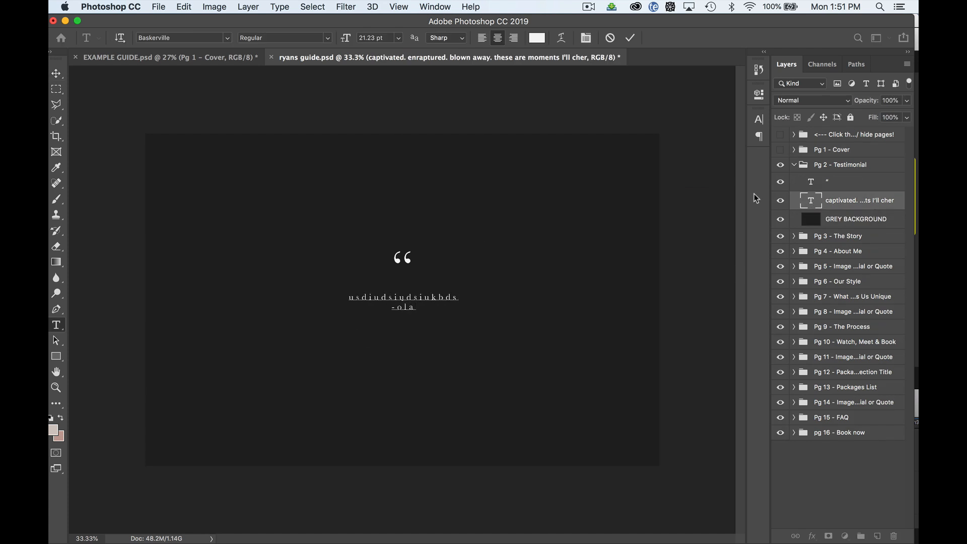
{"action": "left_click", "coordinate": [684, 104]}
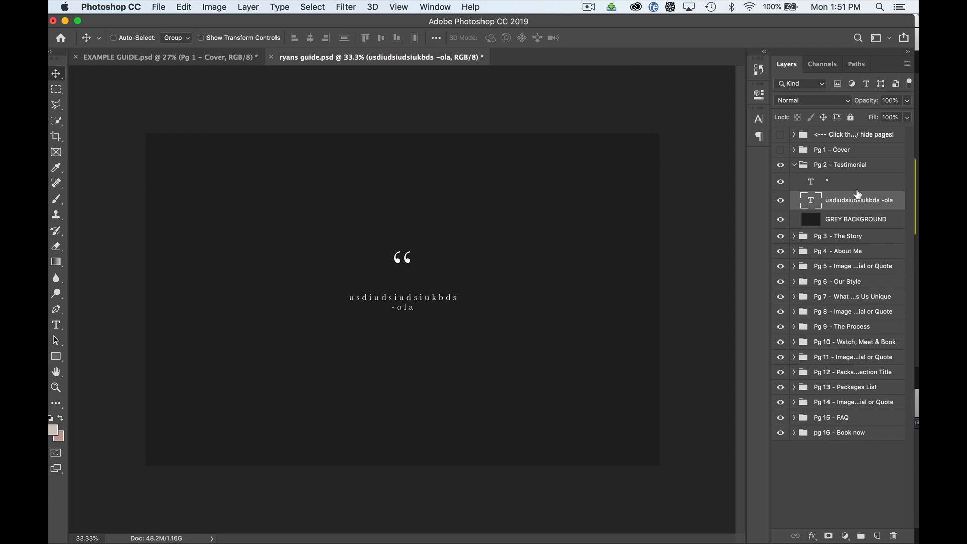
Move the testimonial text off-centre, select the whole canvas, and align the text to its horizontal and vertical centres.
{"action": "left_click_drag", "start_coordinate": [443, 321], "coordinate": [576, 304]}
{"action": "key", "text": "super+a"}
{"action": "left_click", "coordinate": [310, 39]}
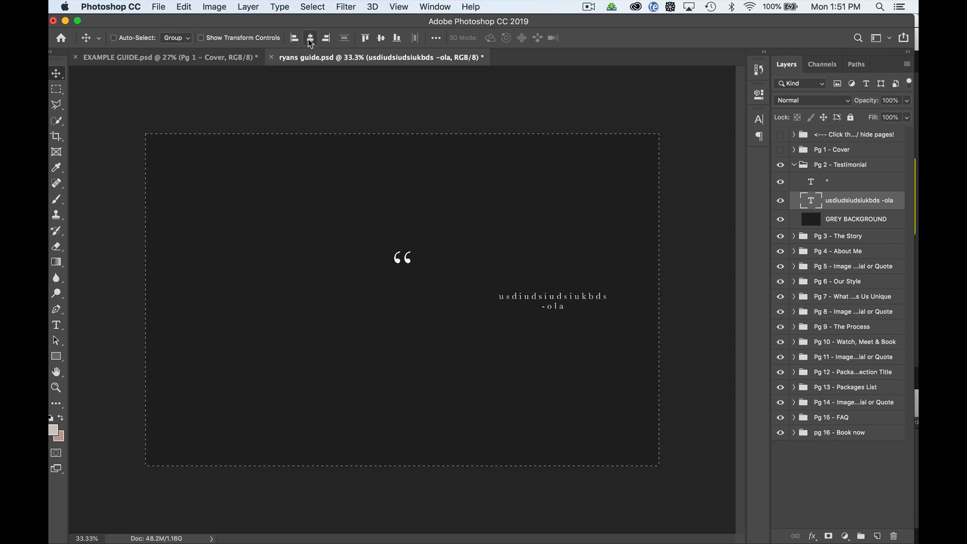
{"action": "left_click", "coordinate": [383, 39]}
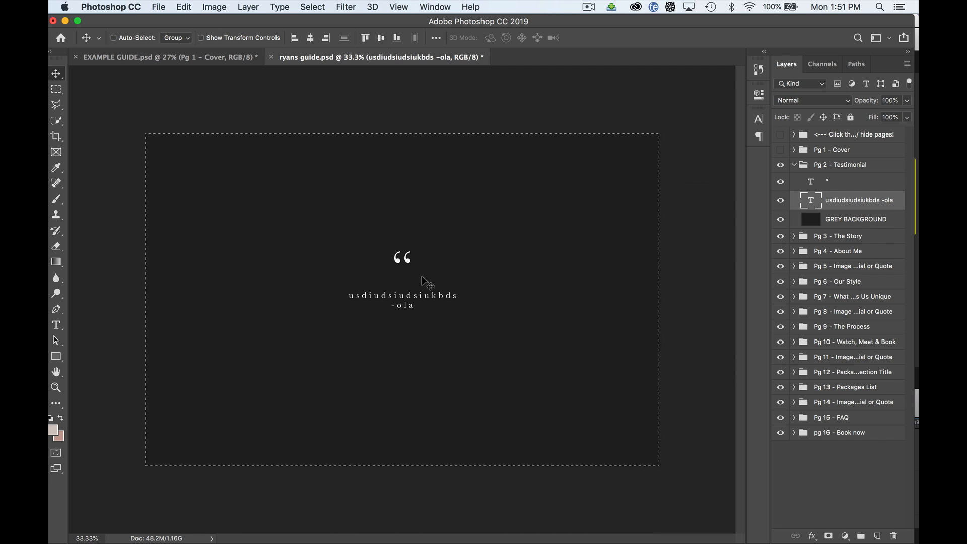
Shift the testimonial text away again, reselect the full page with the Rectangular Marquee, and re-centre the text both ways.
{"action": "left_click_drag", "start_coordinate": [428, 282], "coordinate": [424, 375]}
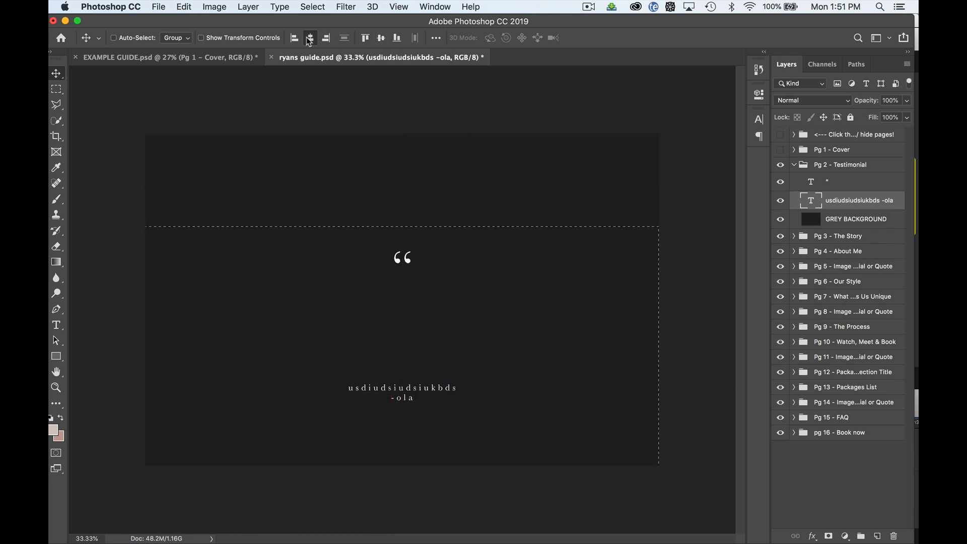
{"action": "left_click_drag", "start_coordinate": [395, 412], "coordinate": [438, 449]}
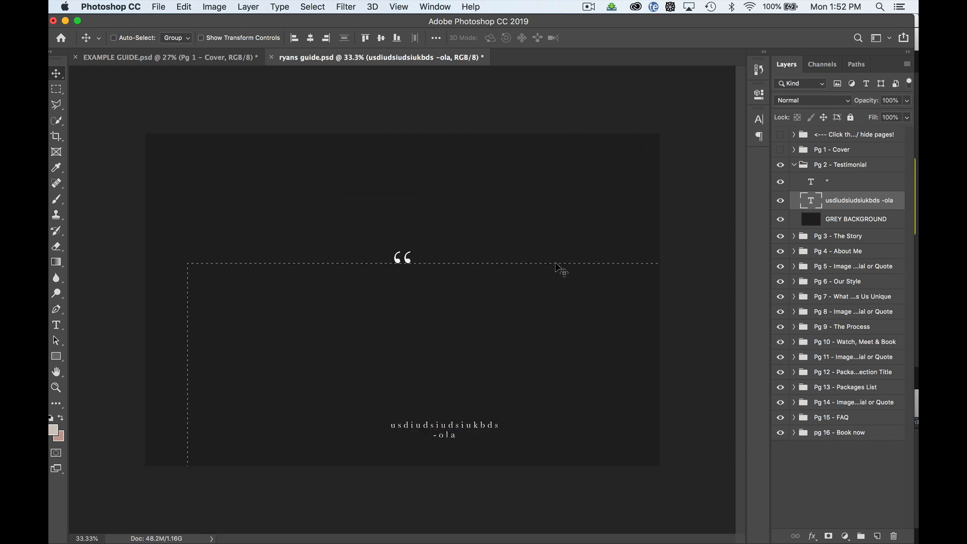
{"action": "left_click_drag", "start_coordinate": [506, 257], "coordinate": [488, 205]}
{"action": "key", "text": "super+a"}
{"action": "left_click", "coordinate": [57, 91]}
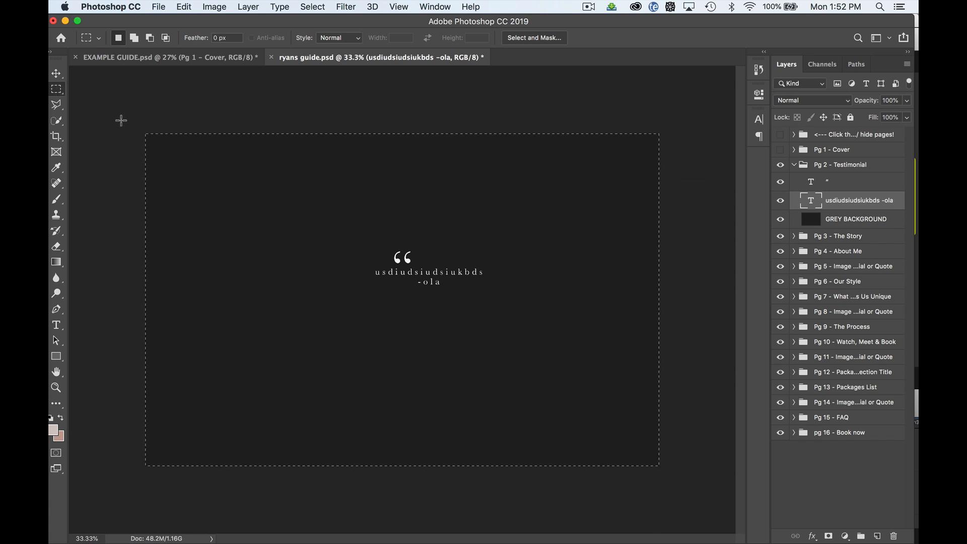
{"action": "left_click_drag", "start_coordinate": [121, 120], "coordinate": [680, 480]}
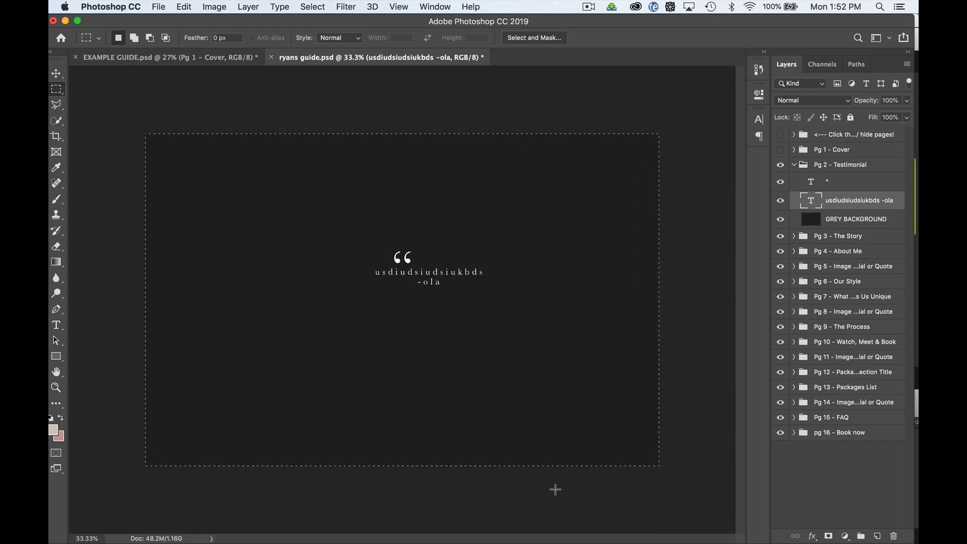
{"action": "left_click", "coordinate": [55, 74]}
{"action": "left_click", "coordinate": [309, 39]}
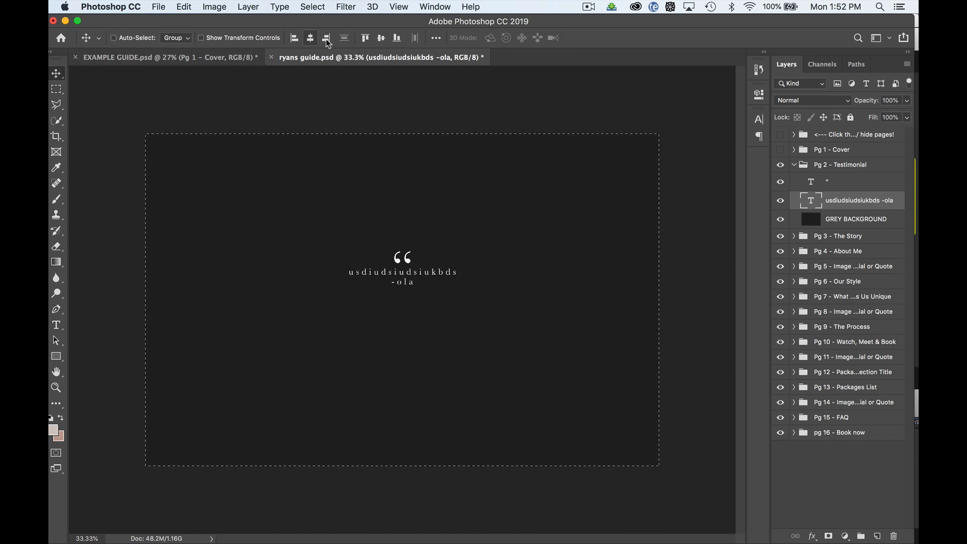
{"action": "left_click", "coordinate": [381, 39]}
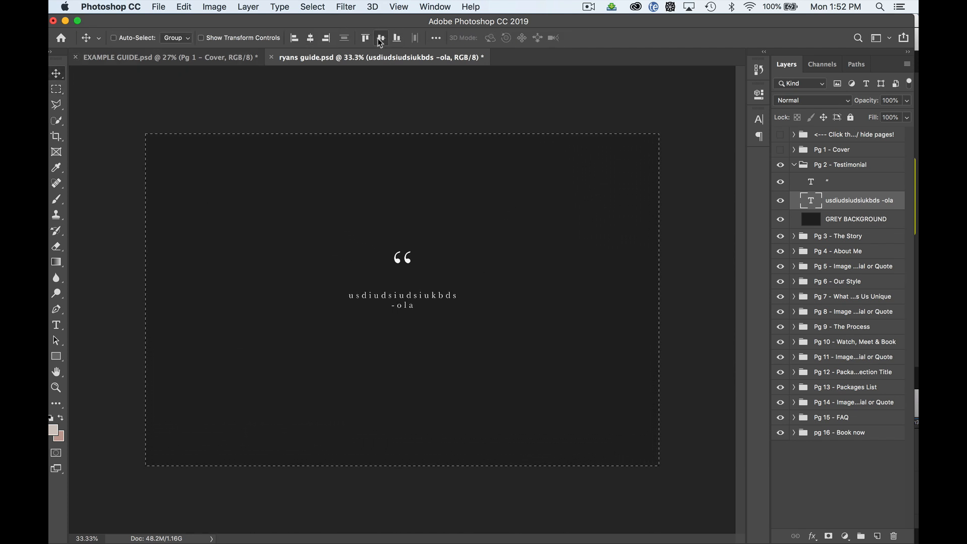
Try right, bottom and top alignment on the testimonial text and return it to the centre of the canvas.
{"action": "left_click", "coordinate": [327, 40]}
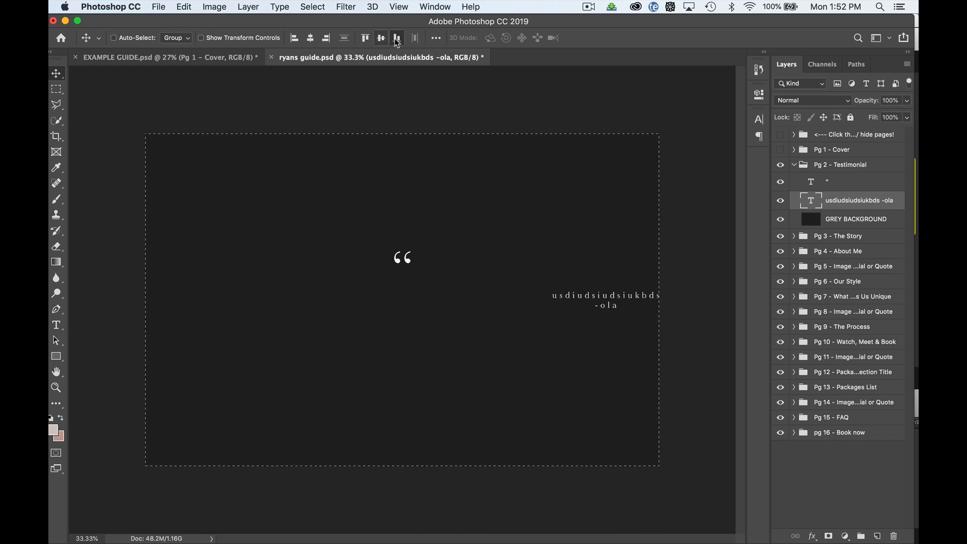
{"action": "left_click", "coordinate": [398, 38]}
{"action": "left_click", "coordinate": [366, 38]}
{"action": "left_click", "coordinate": [311, 40]}
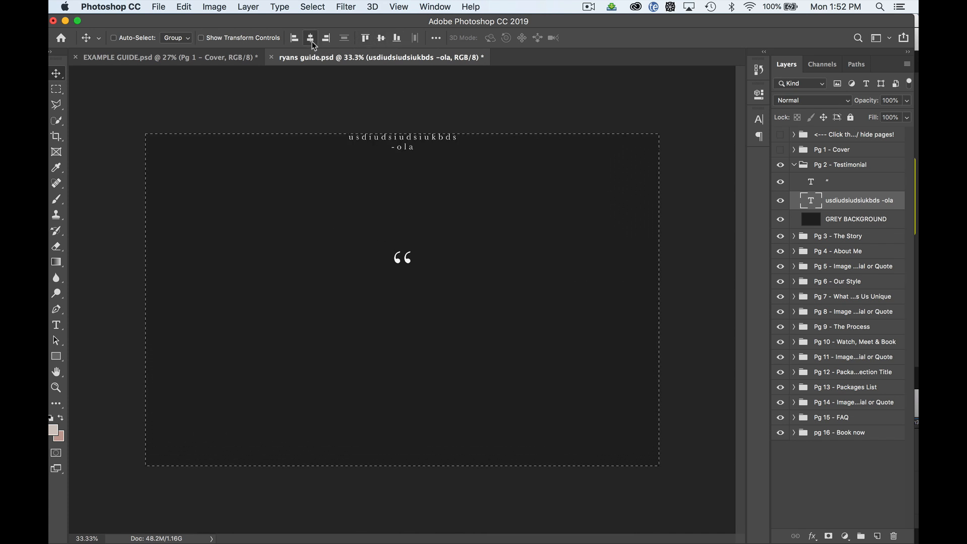
{"action": "left_click", "coordinate": [384, 39]}
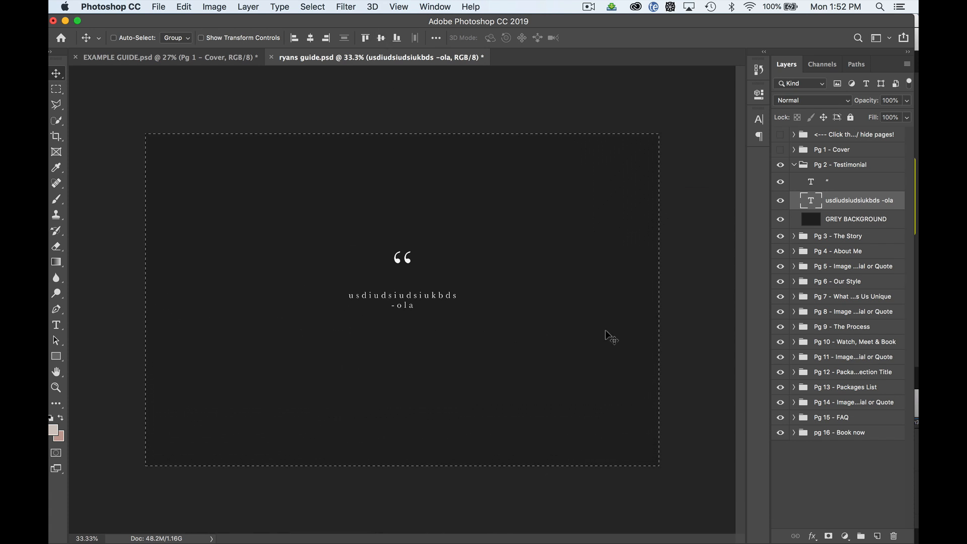
Replace the full selection with a smaller rectangle in the page's upper-right area and apply horizontal and vertical centre alignment to the testimonial text.
{"action": "key", "text": "m"}
{"action": "key", "text": "super+d"}
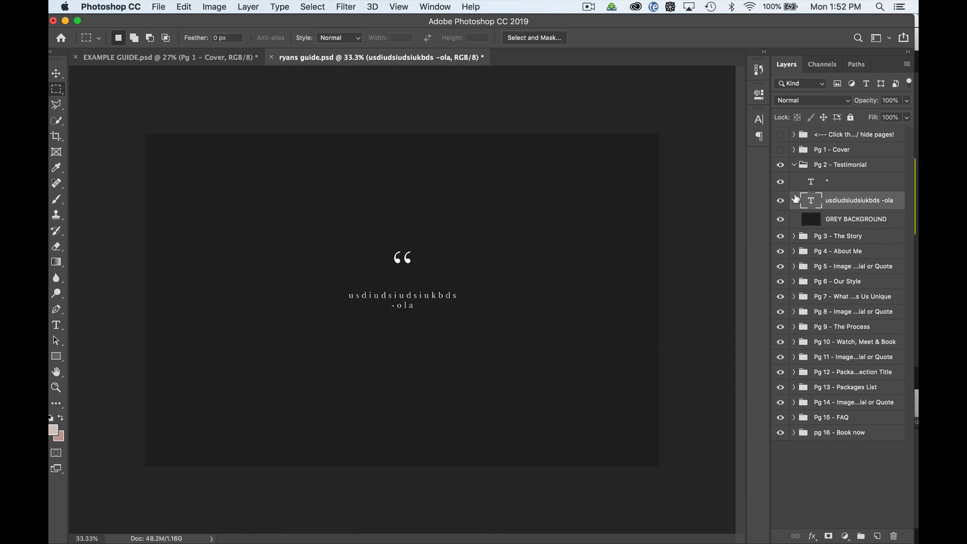
{"action": "left_click_drag", "start_coordinate": [493, 146], "coordinate": [641, 275]}
{"action": "key", "text": "v"}
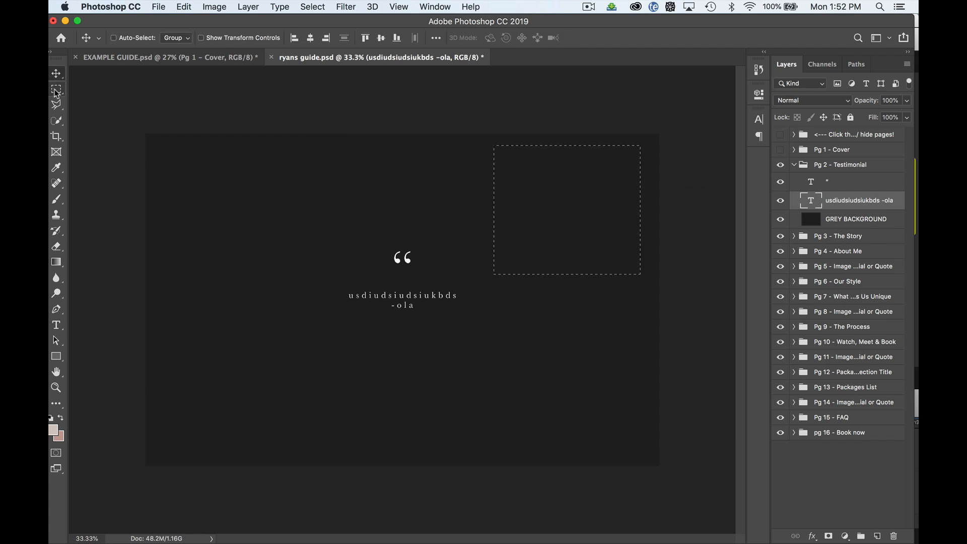
{"action": "left_click", "coordinate": [317, 36]}
{"action": "left_click", "coordinate": [311, 39]}
{"action": "left_click", "coordinate": [381, 37]}
Collapse and hide the Pg 2 - Testimonial group and expand the Pg 3 - The Story group.
{"action": "left_click", "coordinate": [796, 166]}
{"action": "left_click", "coordinate": [782, 165]}
{"action": "left_click", "coordinate": [794, 180]}
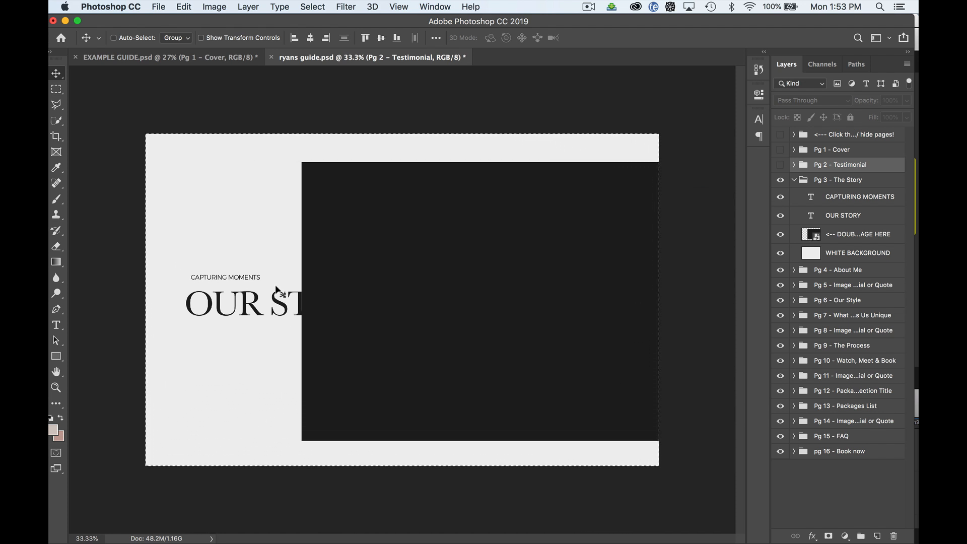
Clear the active canvas selection using the Rectangular Marquee tool and return to the Move tool.
{"action": "left_click", "coordinate": [57, 91]}
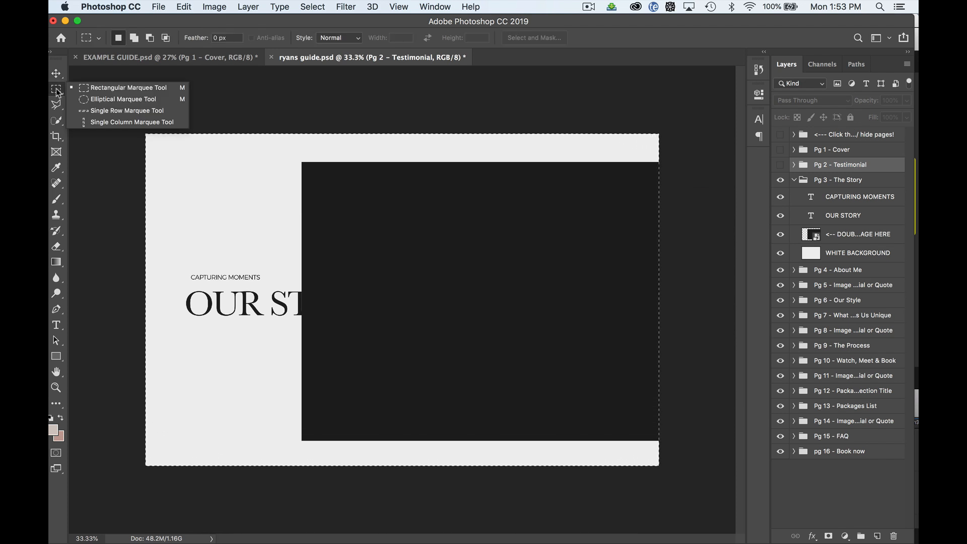
{"action": "left_click", "coordinate": [96, 88]}
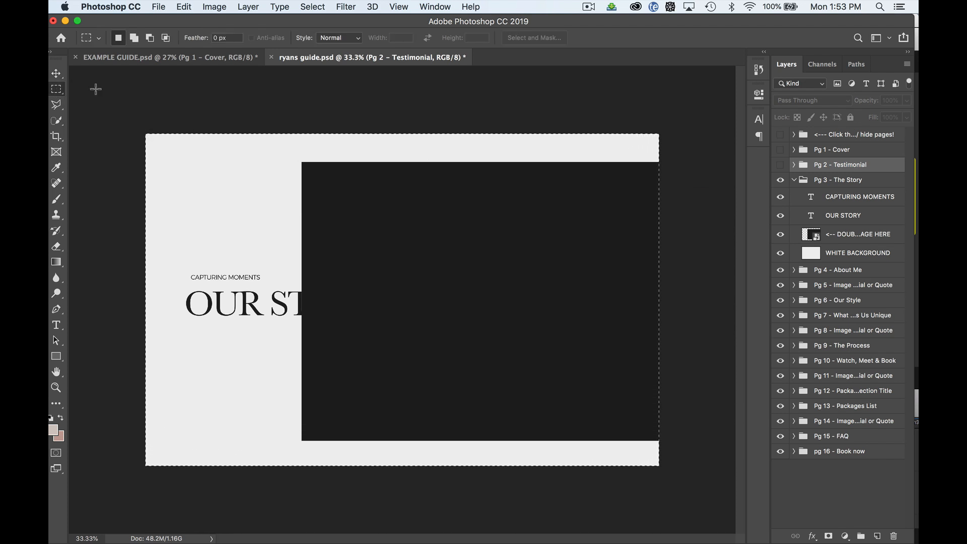
{"action": "left_click", "coordinate": [703, 99]}
{"action": "left_click_drag", "start_coordinate": [703, 99], "coordinate": [703, 277]}
{"action": "left_click", "coordinate": [572, 198]}
{"action": "left_click", "coordinate": [57, 74]}
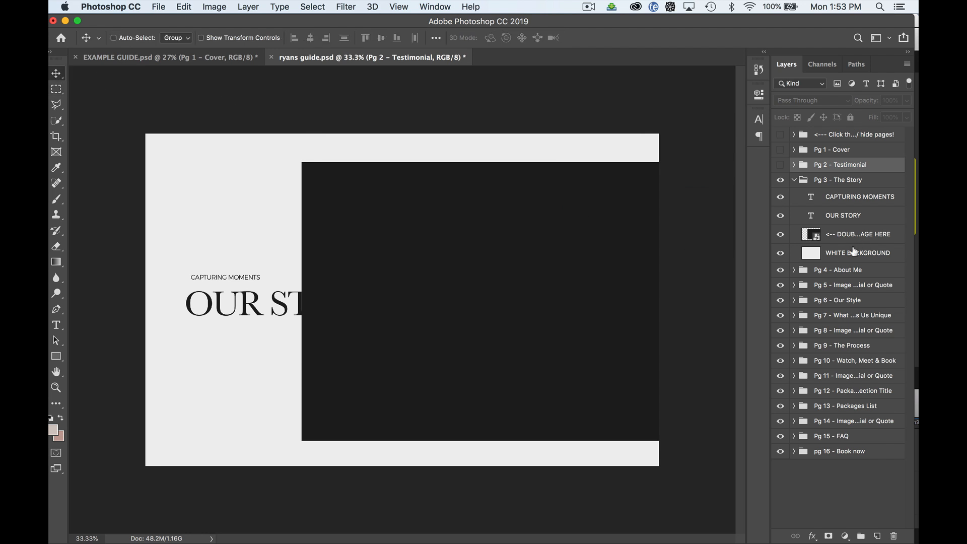
Open the story page's image placeholder and place the fourth photo of the Example Photos folder from Finder into it.
{"action": "left_click", "coordinate": [836, 197]}
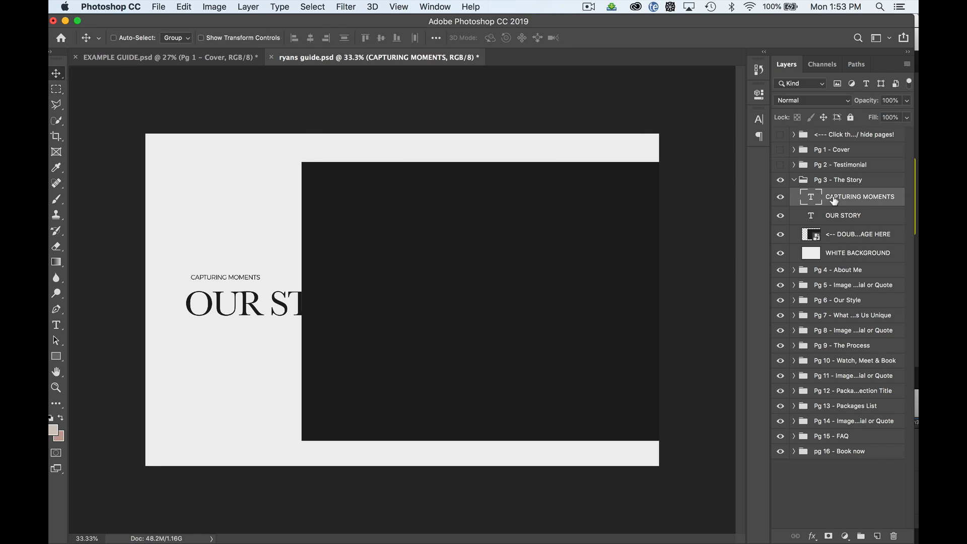
{"action": "double_click", "coordinate": [817, 237]}
{"action": "left_click", "coordinate": [59, 167]}
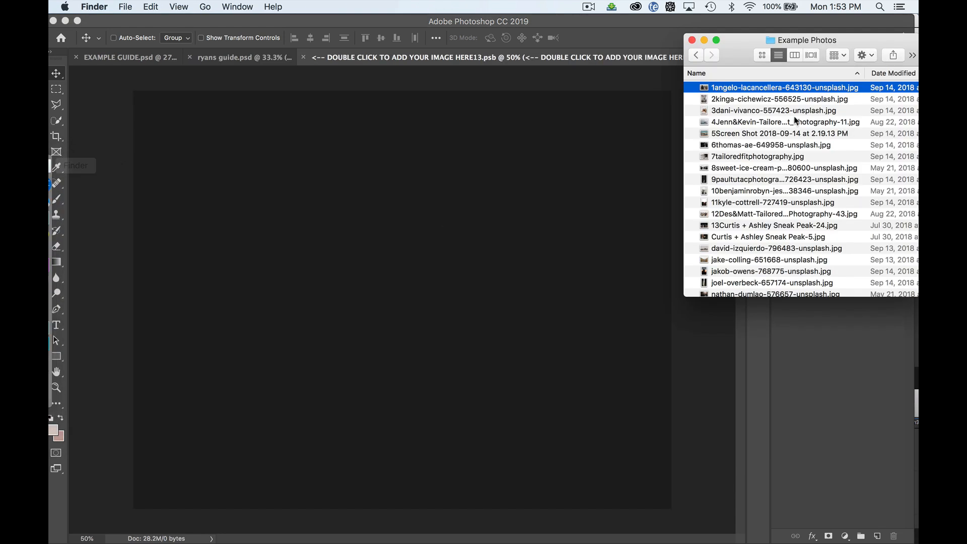
{"action": "left_click", "coordinate": [777, 123]}
{"action": "left_click_drag", "start_coordinate": [778, 123], "coordinate": [391, 230]}
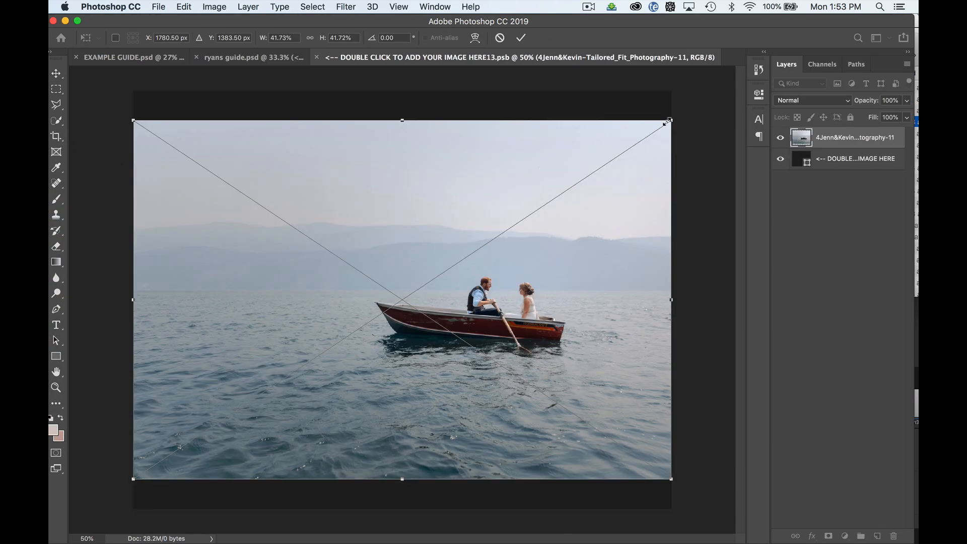
Scale the placed boat photo proportionally to about 53.61% so it covers the canvas, and save and close the placeholder document.
{"action": "left_click_drag", "start_coordinate": [672, 120], "coordinate": [736, 78]}
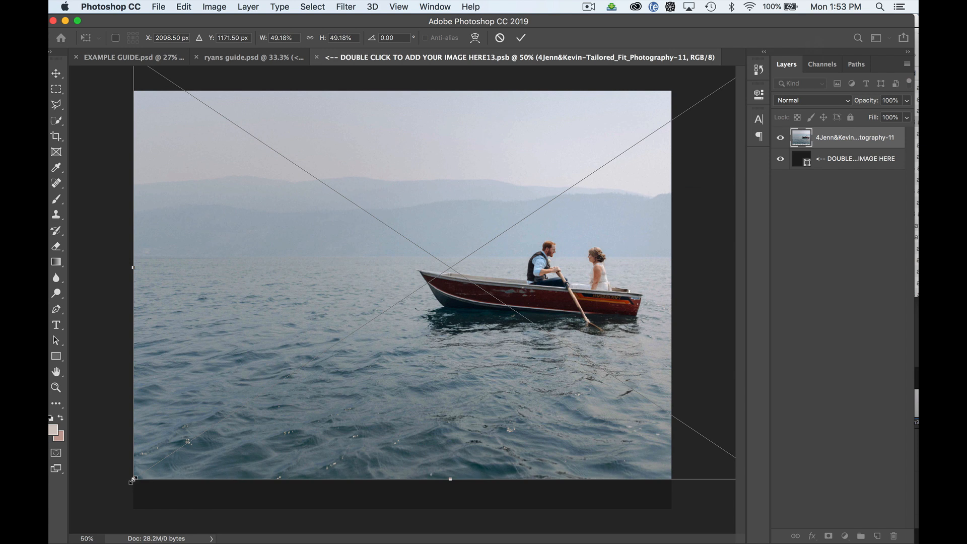
{"action": "left_click_drag", "start_coordinate": [134, 480], "coordinate": [77, 519]}
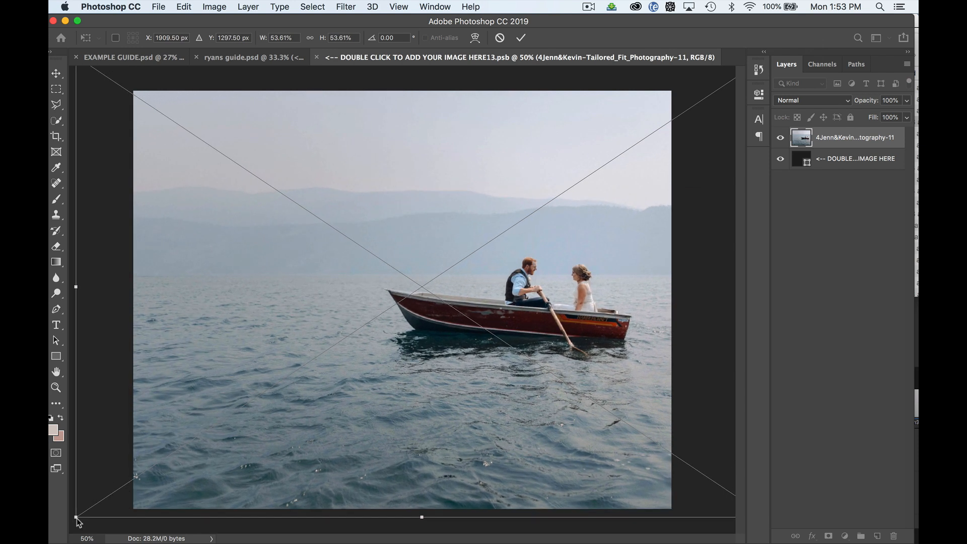
{"action": "key", "text": "Return"}
{"action": "key", "text": "super+s"}
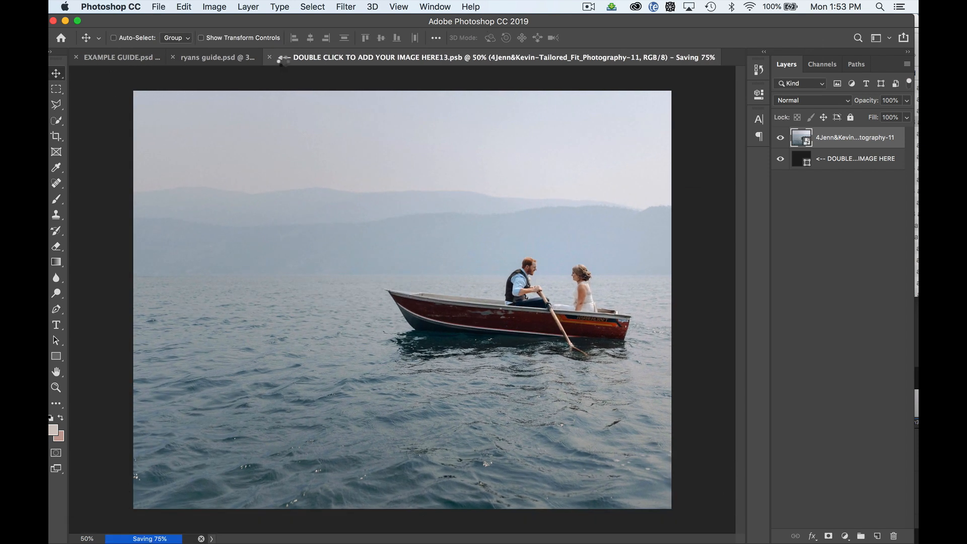
{"action": "left_click", "coordinate": [316, 58]}
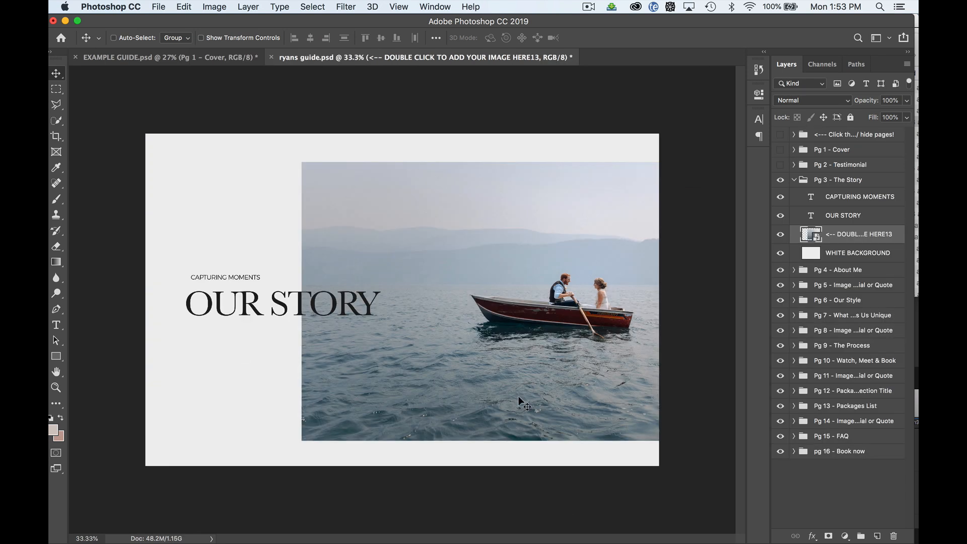
Collapse and hide the Pg 3 - The Story group, expand the Pg 4 - About Me group and select its image placeholder layer.
{"action": "left_click", "coordinate": [794, 180]}
{"action": "left_click", "coordinate": [781, 180]}
{"action": "left_click", "coordinate": [795, 195]}
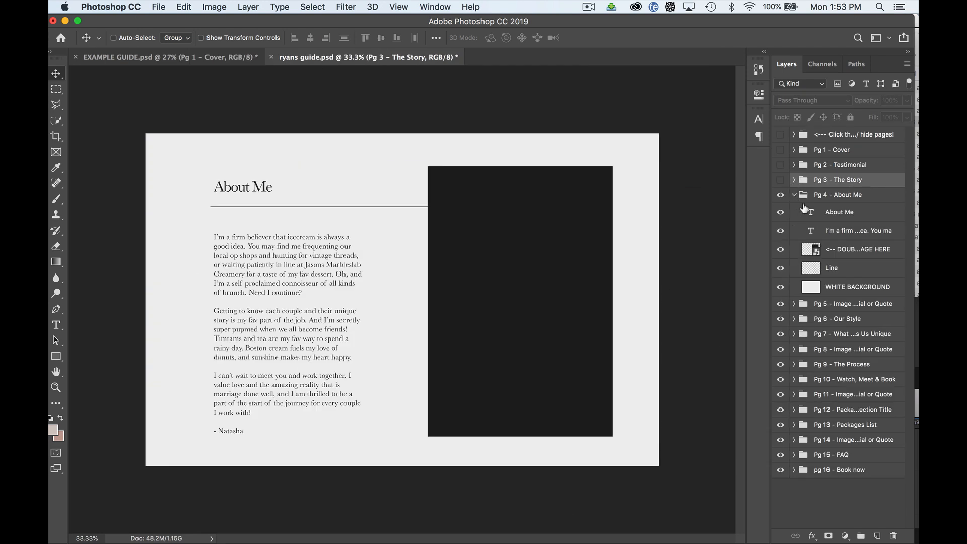
{"action": "left_click", "coordinate": [831, 237]}
{"action": "left_click", "coordinate": [814, 250]}
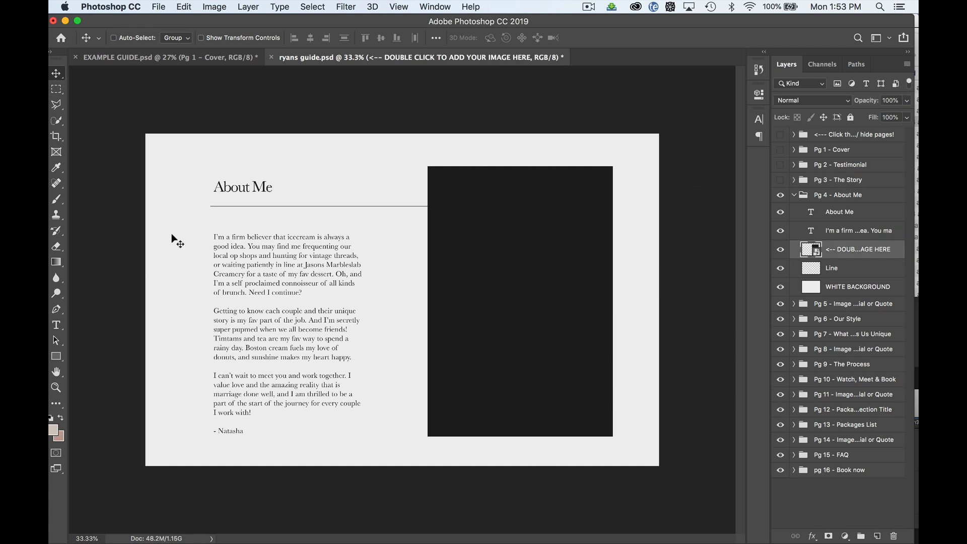
In the About Me paragraph's first sentence, replace "icecream is always a good" with "tacos are a mans best friend.".
{"action": "scroll", "coordinate": [260, 267], "scroll_direction": "up", "scroll_amount": 5}
{"action": "scroll", "coordinate": [260, 268], "scroll_direction": "left", "scroll_amount": 5}
{"action": "scroll", "coordinate": [260, 267], "scroll_direction": "down", "scroll_amount": 1}
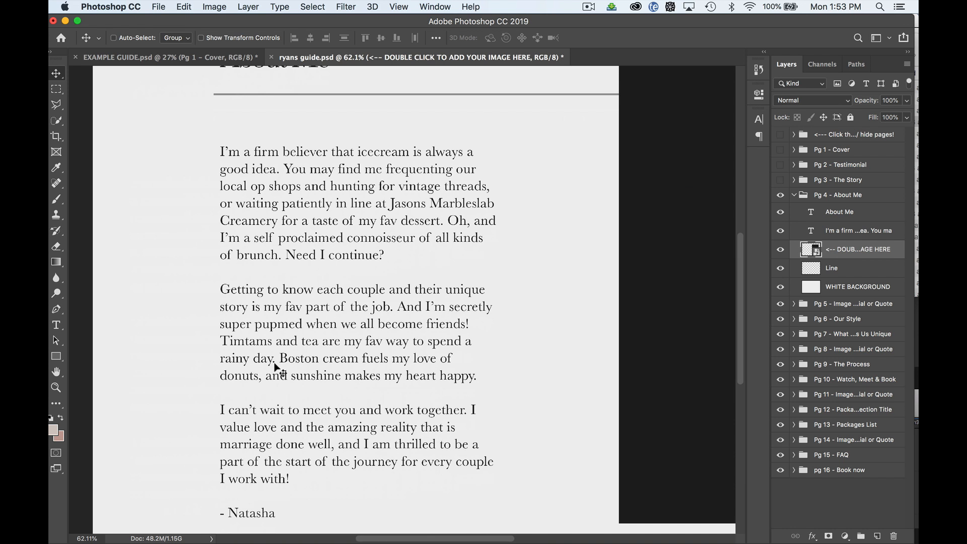
{"action": "left_click", "coordinate": [815, 233]}
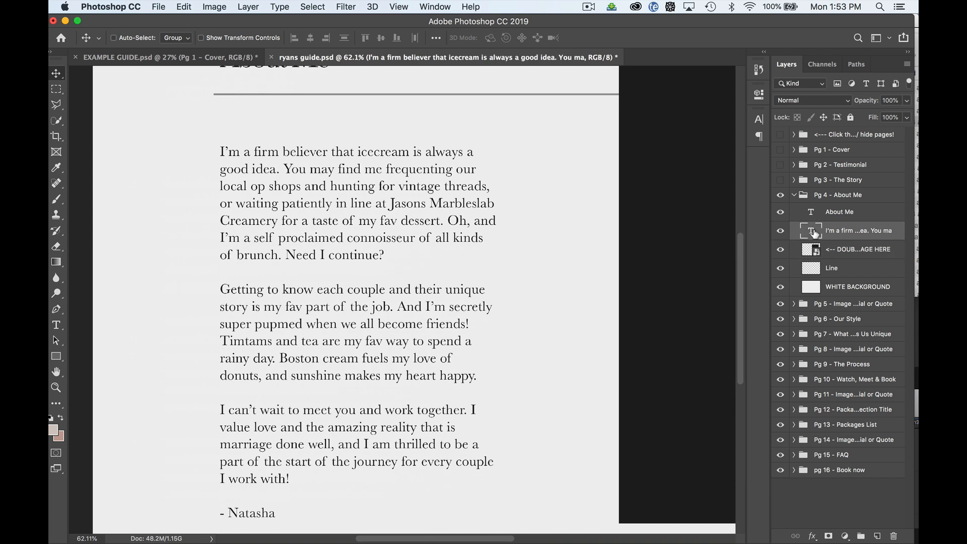
{"action": "double_click", "coordinate": [812, 232]}
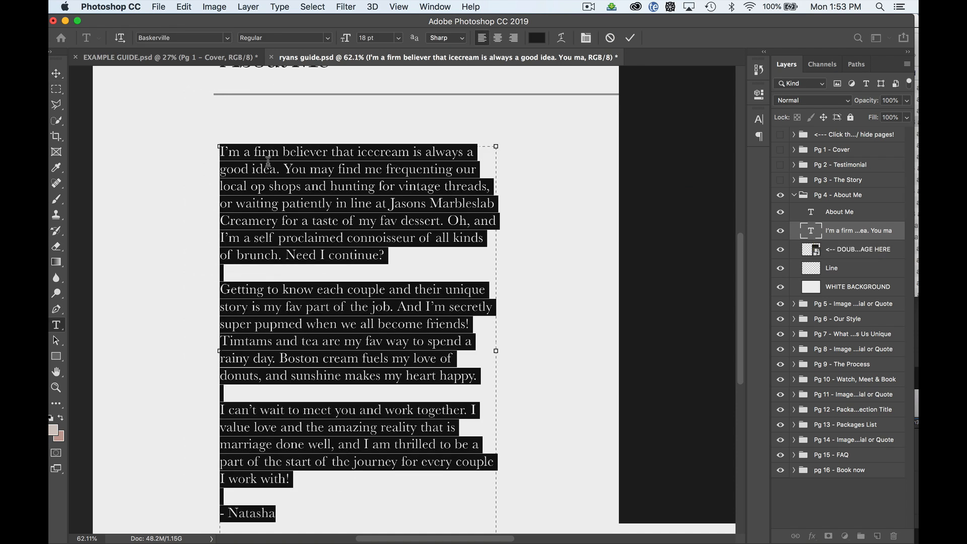
{"action": "left_click", "coordinate": [280, 167]}
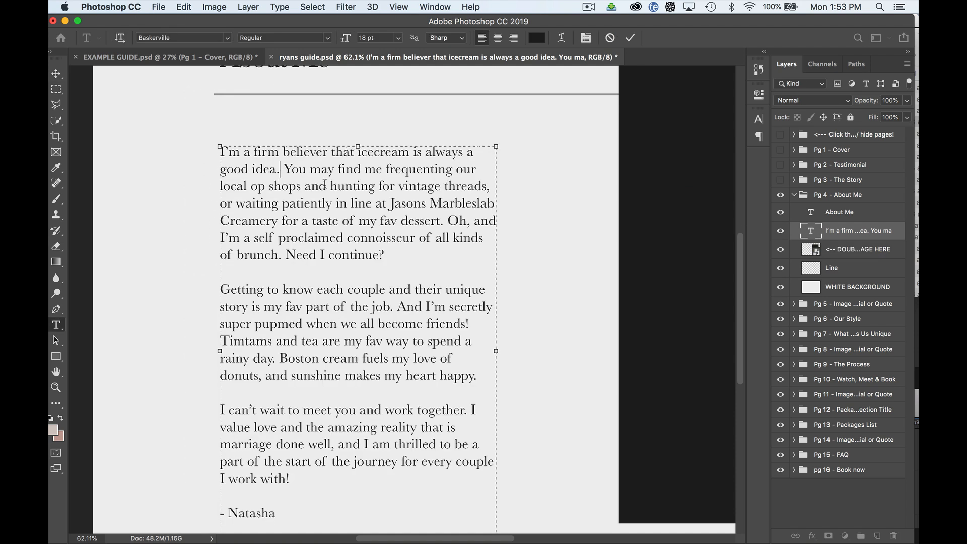
{"action": "left_click_drag", "start_coordinate": [357, 151], "coordinate": [491, 152]}
{"action": "type", "text": "tacos "}
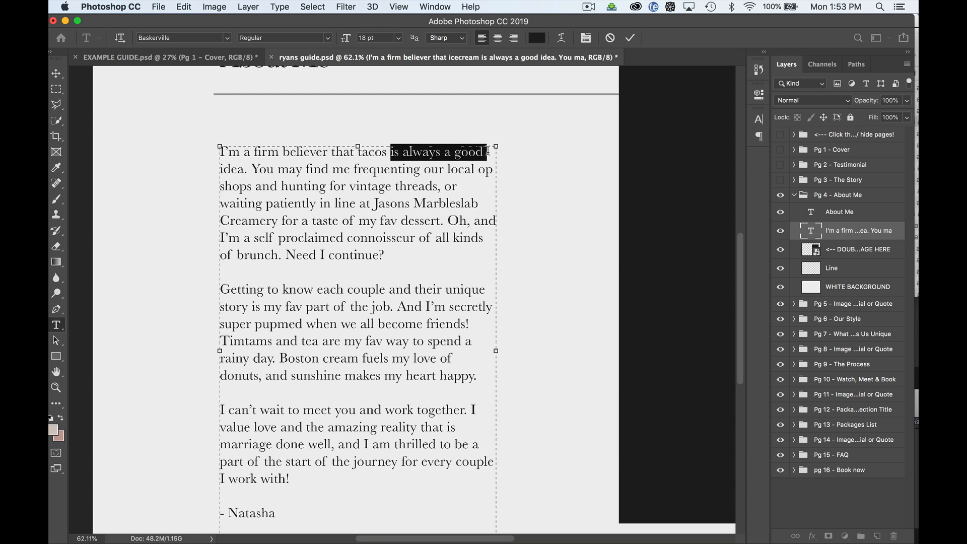
{"action": "type", "text": "are a m"}
{"action": "type", "text": "ans "}
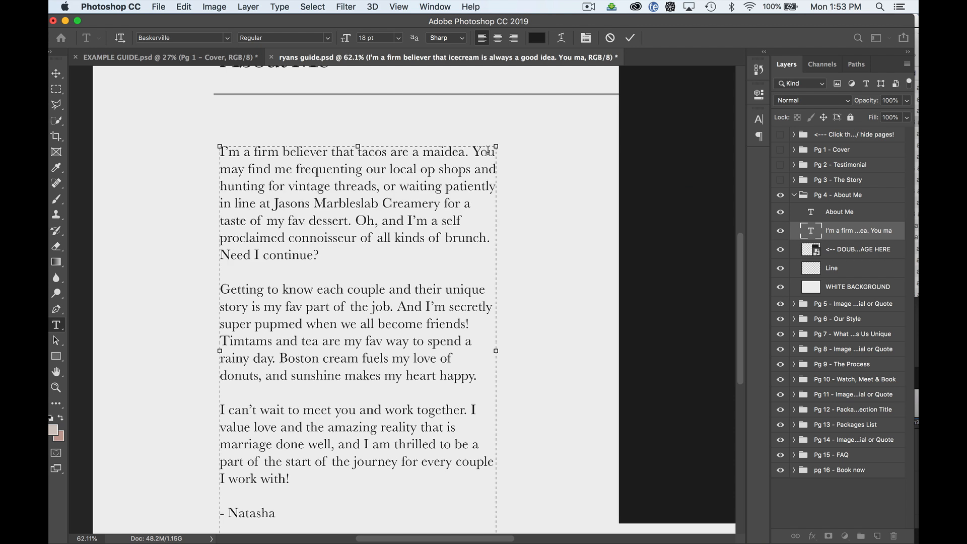
{"action": "type", "text": "best "}
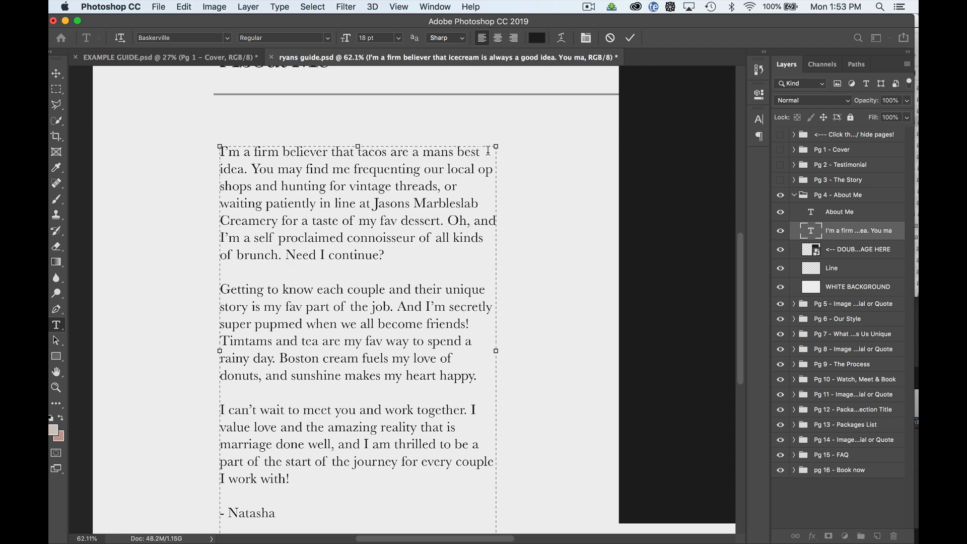
{"action": "type", "text": "friend."}
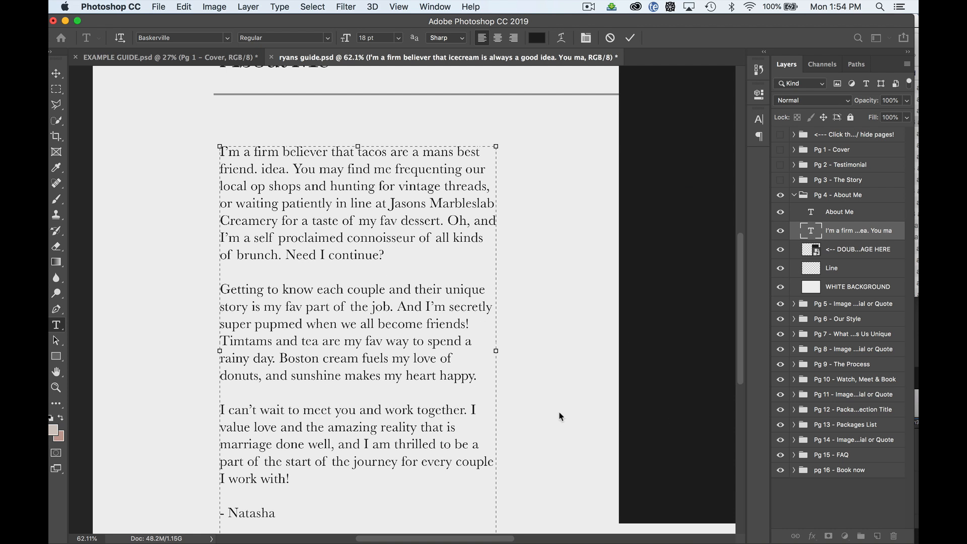
{"action": "scroll", "coordinate": [267, 338], "scroll_direction": "down", "scroll_amount": 5}
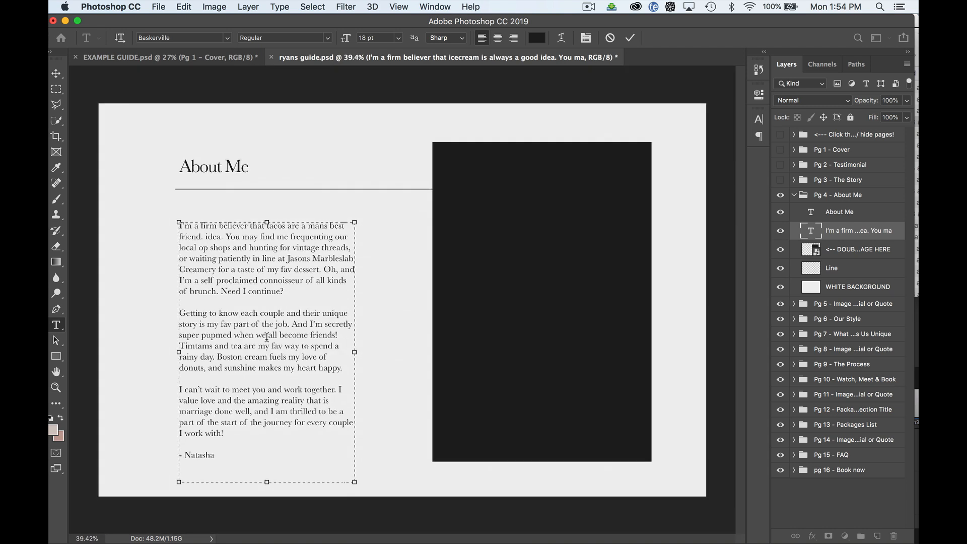
{"action": "scroll", "coordinate": [267, 338], "scroll_direction": "up", "scroll_amount": 5}
{"action": "scroll", "coordinate": [267, 338], "scroll_direction": "down", "scroll_amount": 7}
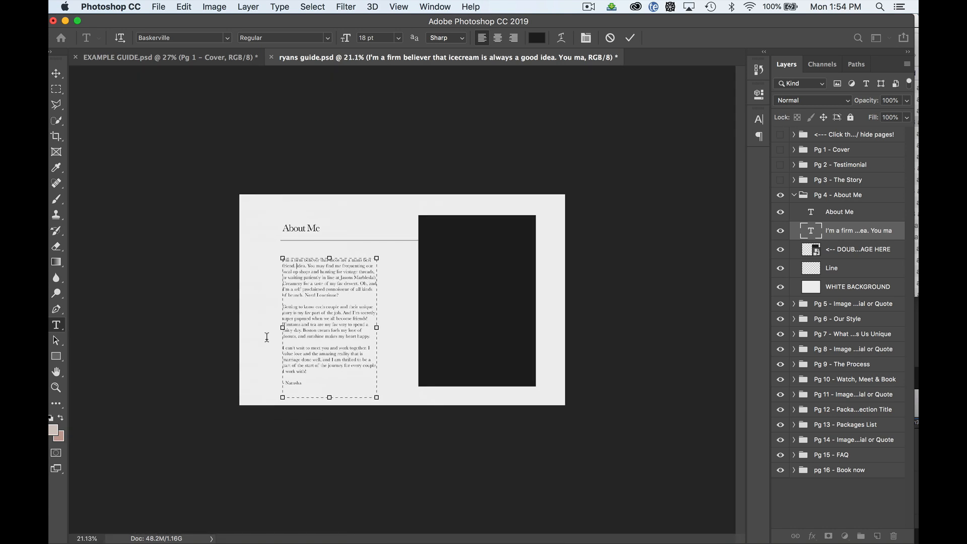
{"action": "scroll", "coordinate": [267, 337], "scroll_direction": "up", "scroll_amount": 6}
{"action": "scroll", "coordinate": [266, 337], "scroll_direction": "down", "scroll_amount": 5}
{"action": "scroll", "coordinate": [266, 338], "scroll_direction": "down", "scroll_amount": 3}
{"action": "scroll", "coordinate": [267, 337], "scroll_direction": "up", "scroll_amount": 5}
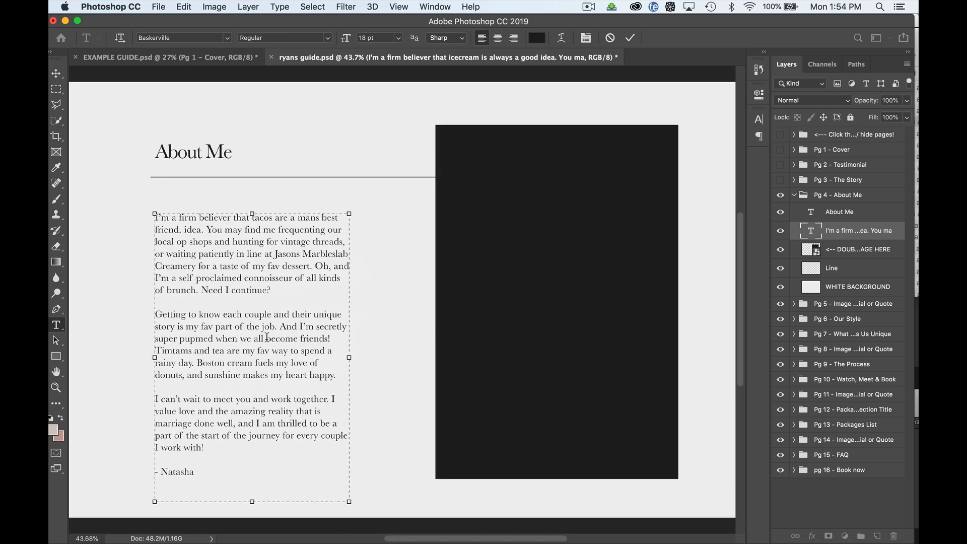
{"action": "scroll", "coordinate": [266, 338], "scroll_direction": "down", "scroll_amount": 2}
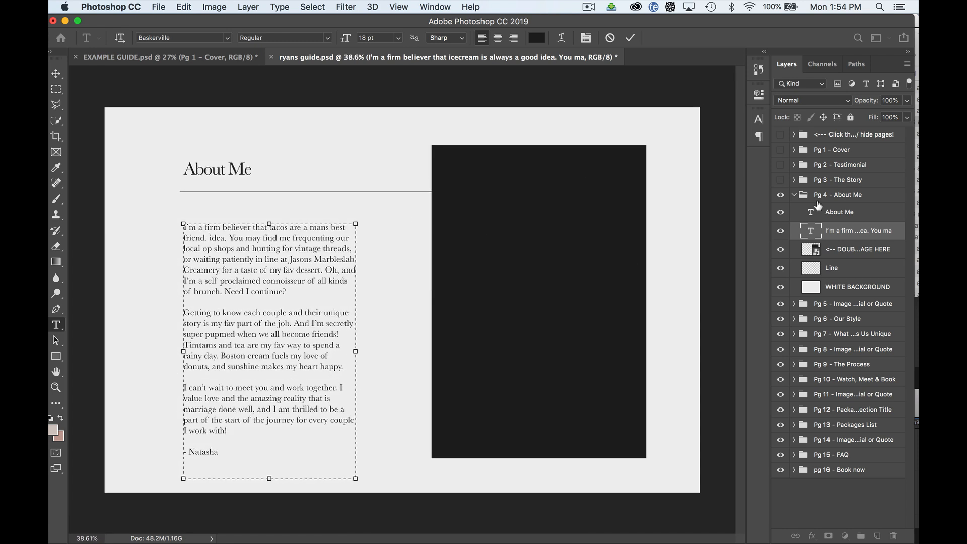
Commit the About Me paragraph edit and collapse the Pg 4 - About Me group.
{"action": "left_click", "coordinate": [847, 215]}
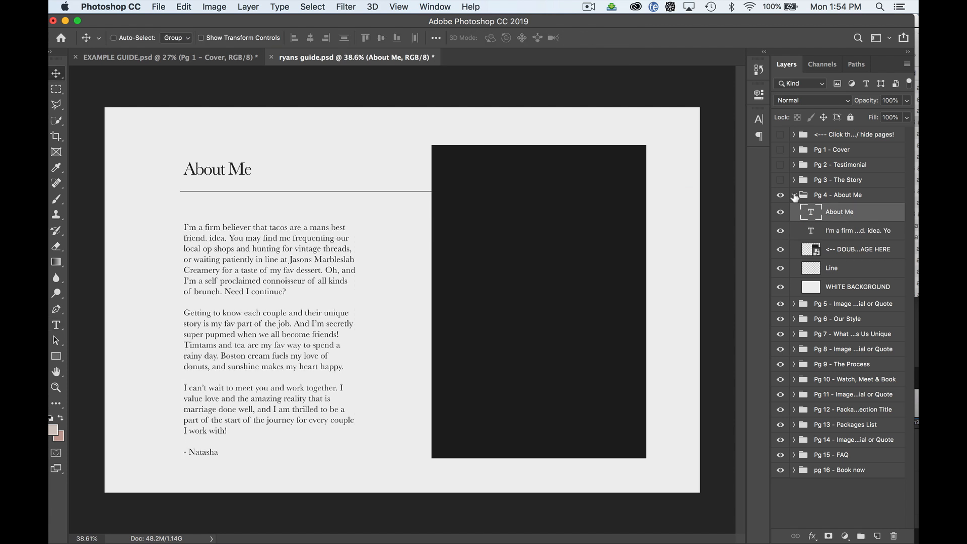
{"action": "left_click", "coordinate": [794, 196]}
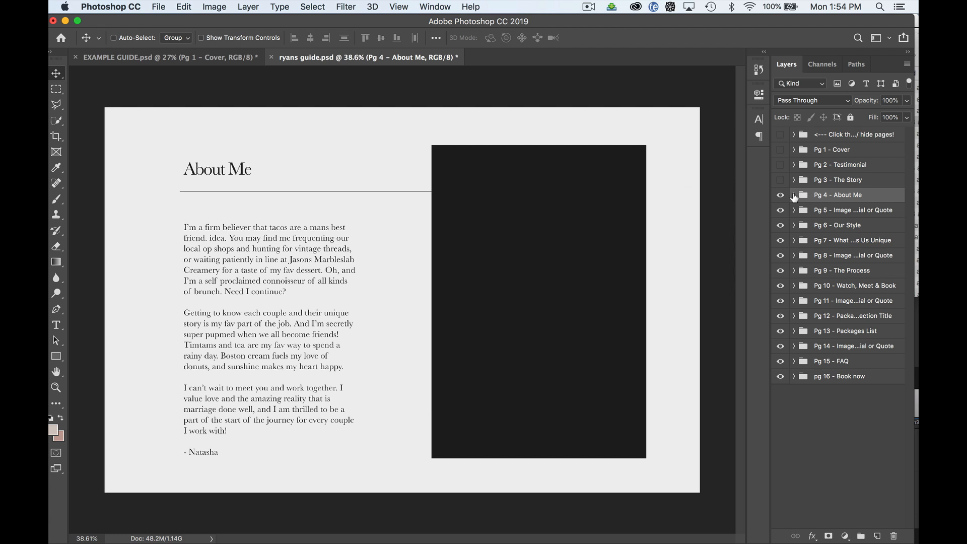
View the Keyboard Shortcuts and Menus settings and close them without changing anything.
{"action": "left_click", "coordinate": [102, 5]}
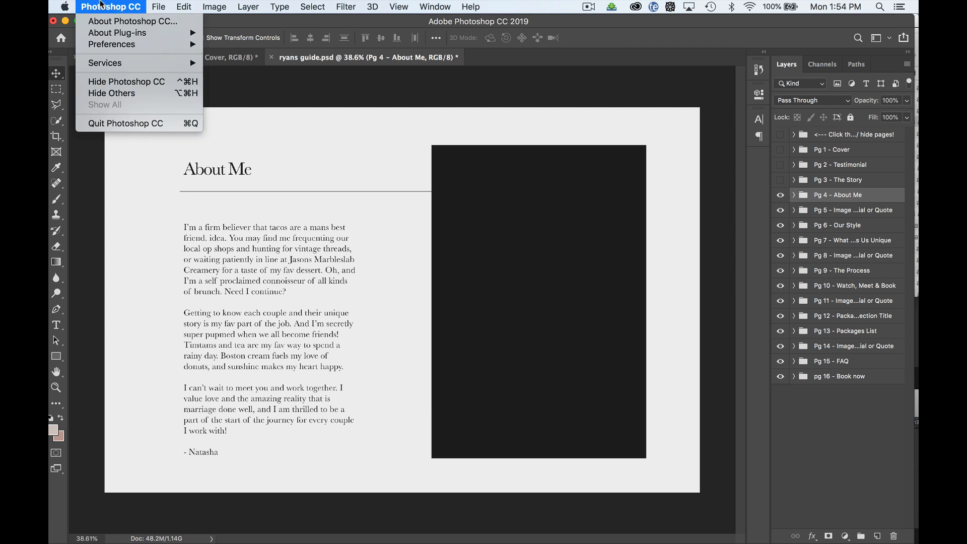
{"action": "mouse_move", "coordinate": [161, 4]}
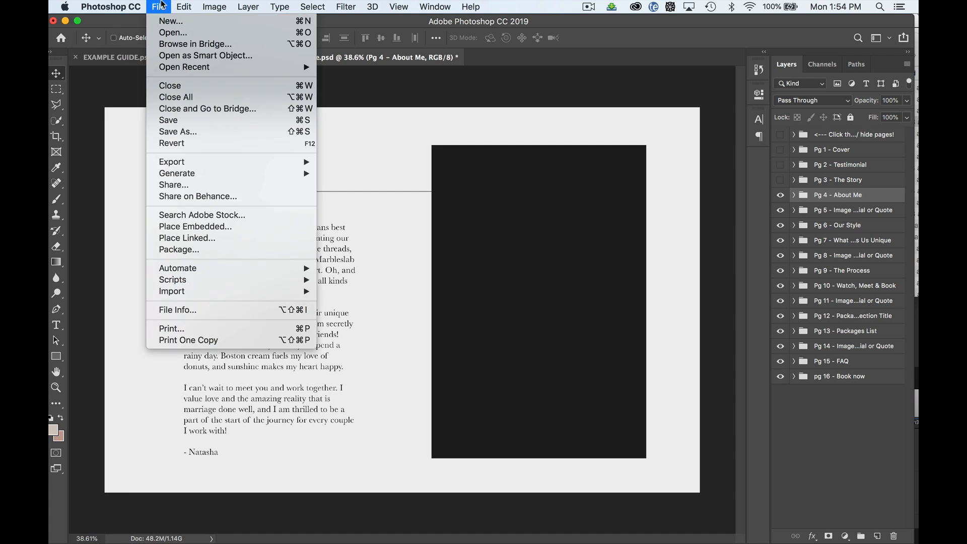
{"action": "left_click", "coordinate": [163, 4]}
{"action": "left_click", "coordinate": [185, 5]}
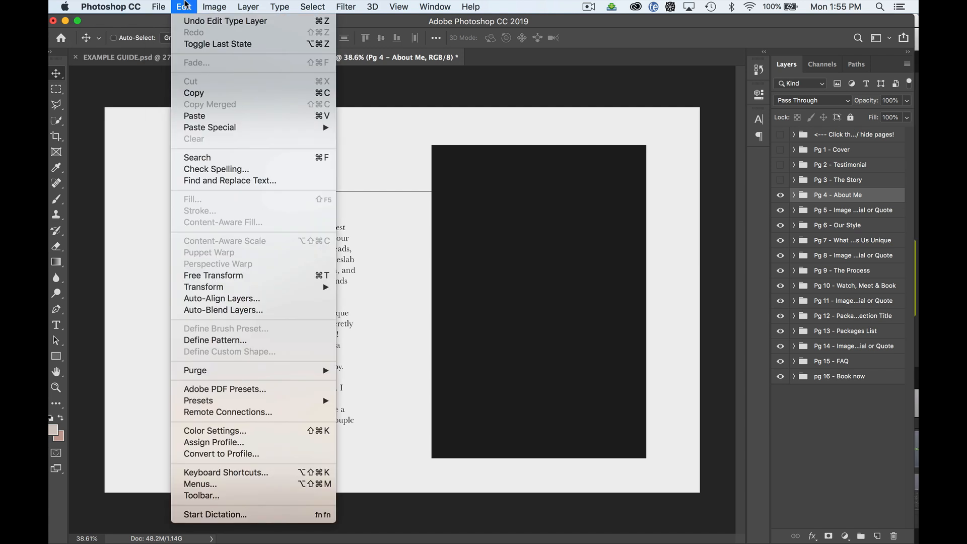
{"action": "left_click", "coordinate": [234, 471]}
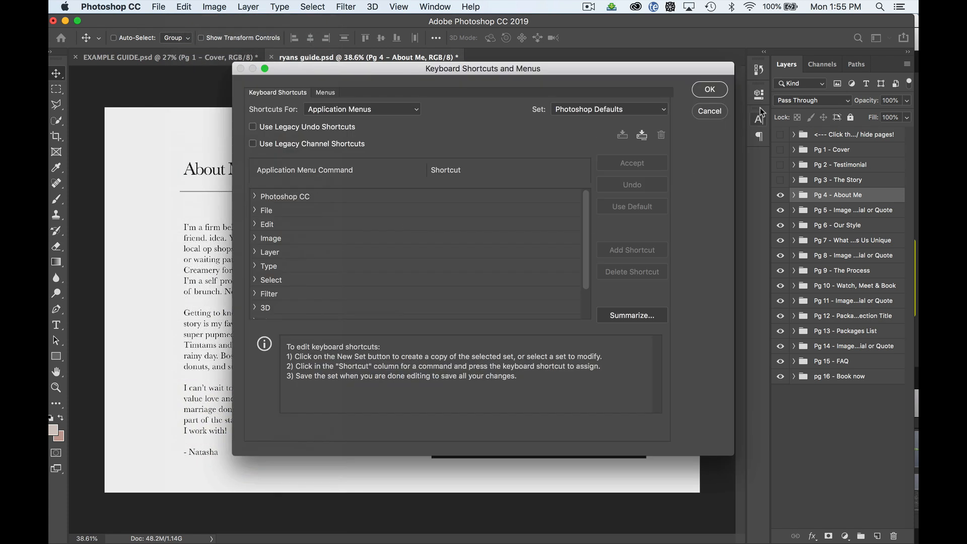
{"action": "left_click", "coordinate": [710, 111]}
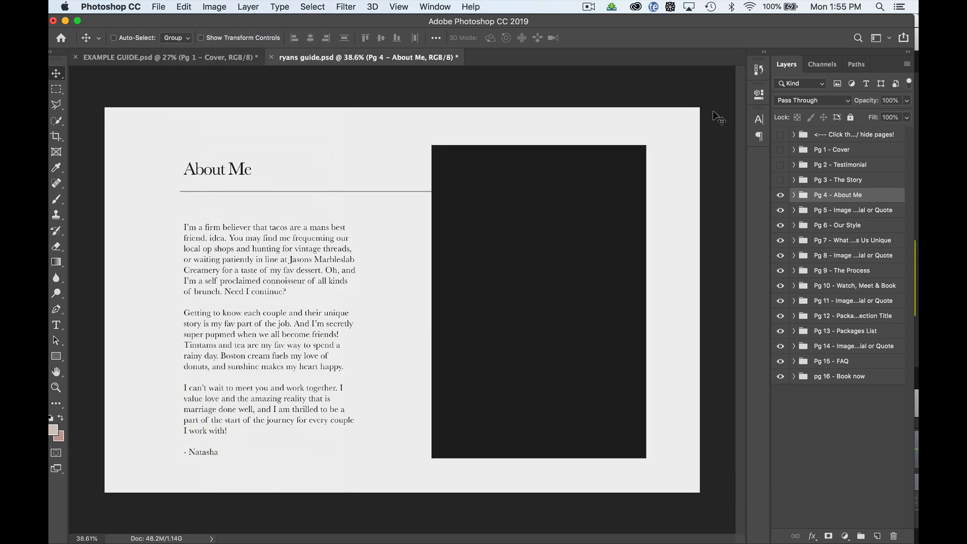
Open the image placeholder of the Pg 4 - About Me group and place the 7tailoredfitphotography photo from Finder into it.
{"action": "left_click", "coordinate": [794, 195]}
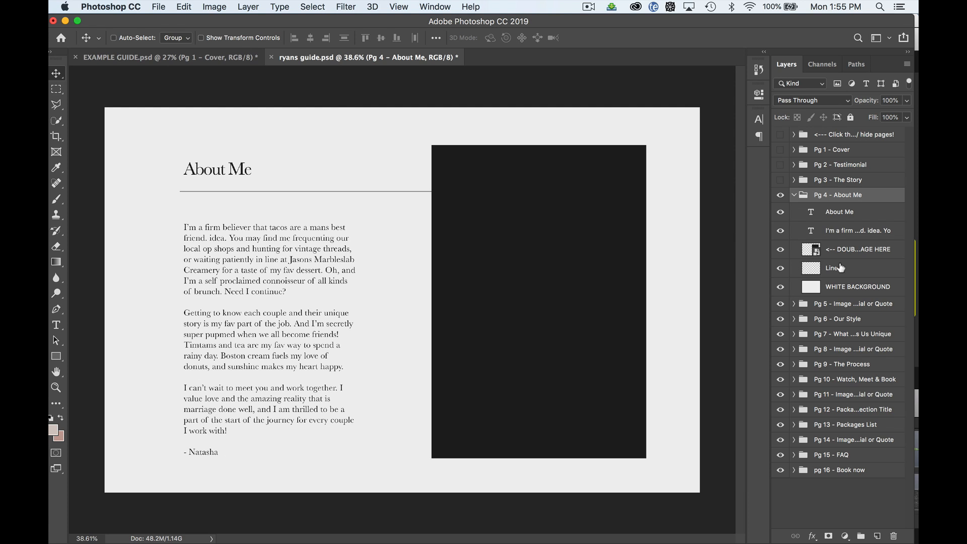
{"action": "left_click", "coordinate": [816, 251]}
{"action": "double_click", "coordinate": [817, 250]}
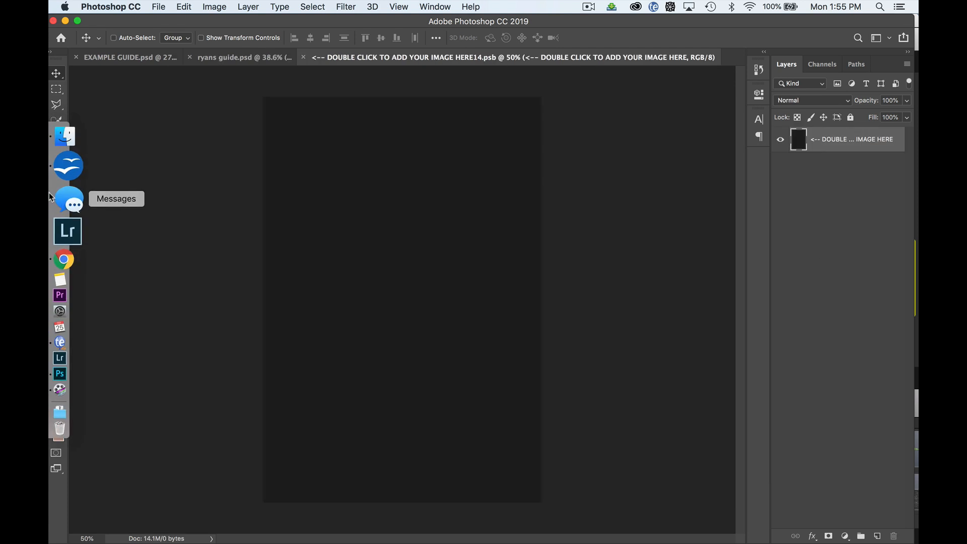
{"action": "left_click", "coordinate": [71, 162]}
{"action": "left_click_drag", "start_coordinate": [734, 163], "coordinate": [376, 207]}
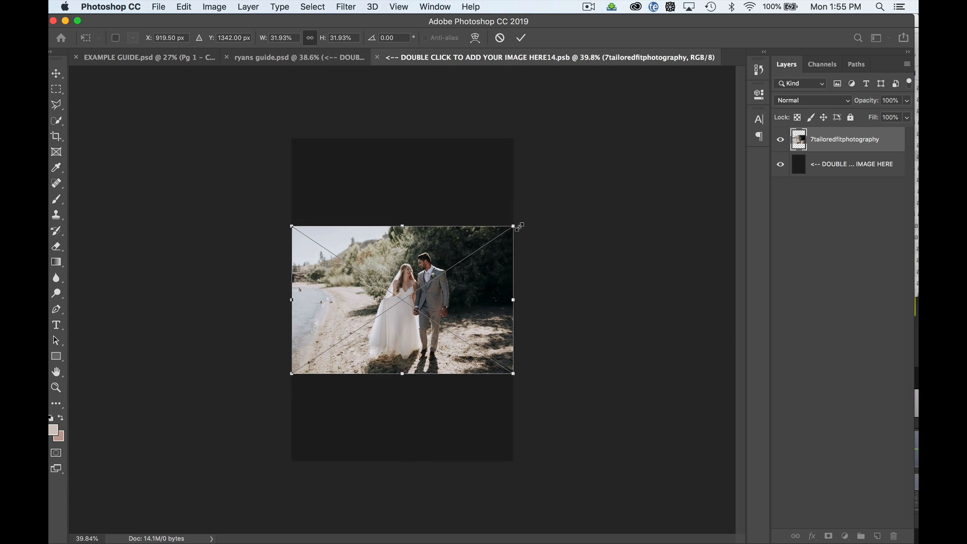
Scale the placed couple photo proportionally to about 73.19%, position it to cover the canvas, and save and close the placeholder document.
{"action": "left_click_drag", "start_coordinate": [513, 226], "coordinate": [701, 96]}
{"action": "left_click_drag", "start_coordinate": [572, 192], "coordinate": [433, 221]}
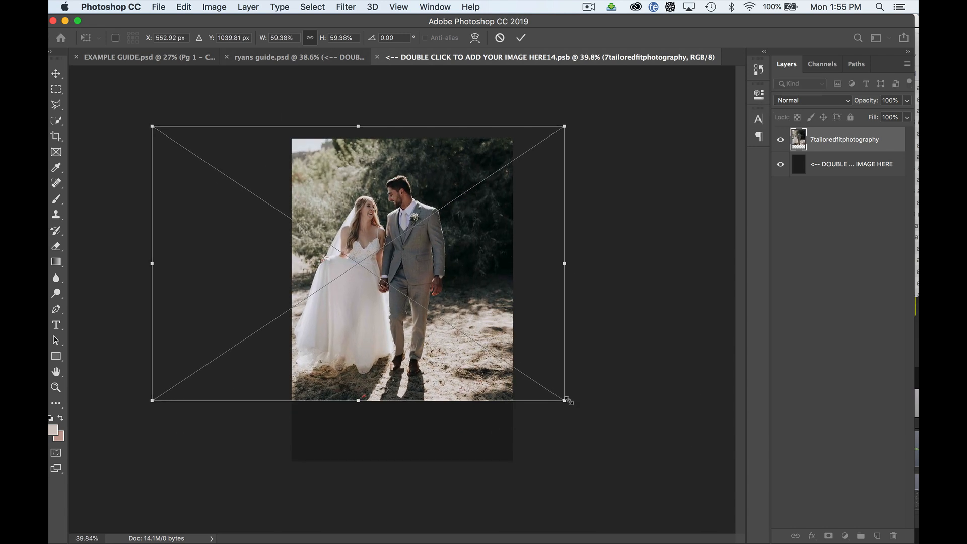
{"action": "left_click_drag", "start_coordinate": [564, 401], "coordinate": [674, 451]}
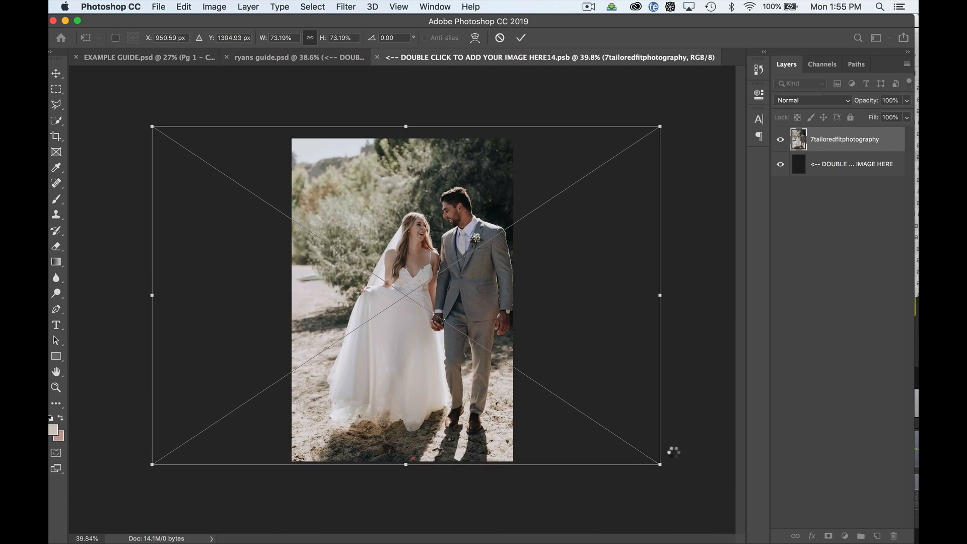
{"action": "key", "text": "Return"}
{"action": "key", "text": "super+s"}
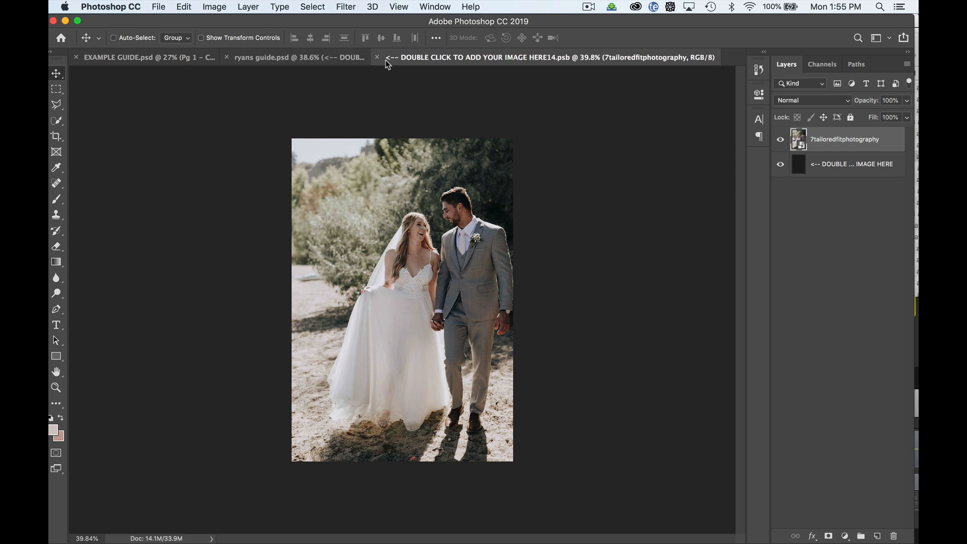
{"action": "left_click", "coordinate": [379, 57]}
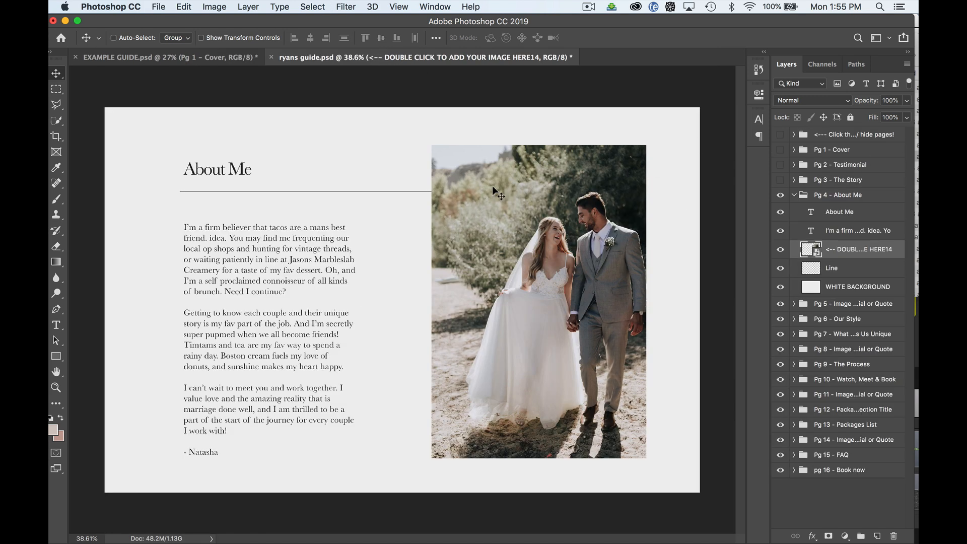
Switch to EXAMPLE GUIDE.psd and hide its groups from the welcome group through Pg 12 to preview the package pages.
{"action": "left_click", "coordinate": [159, 59]}
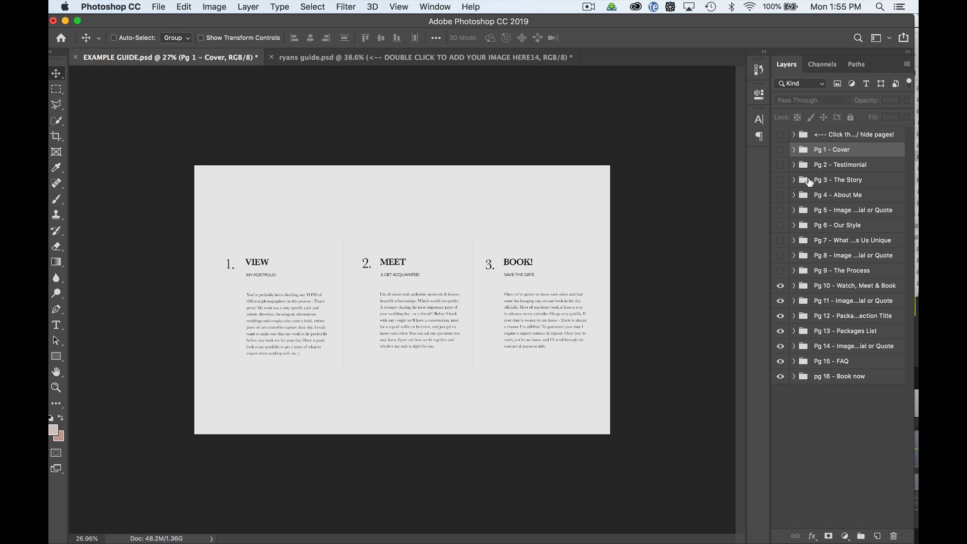
{"action": "left_click_drag", "start_coordinate": [780, 150], "coordinate": [781, 271]}
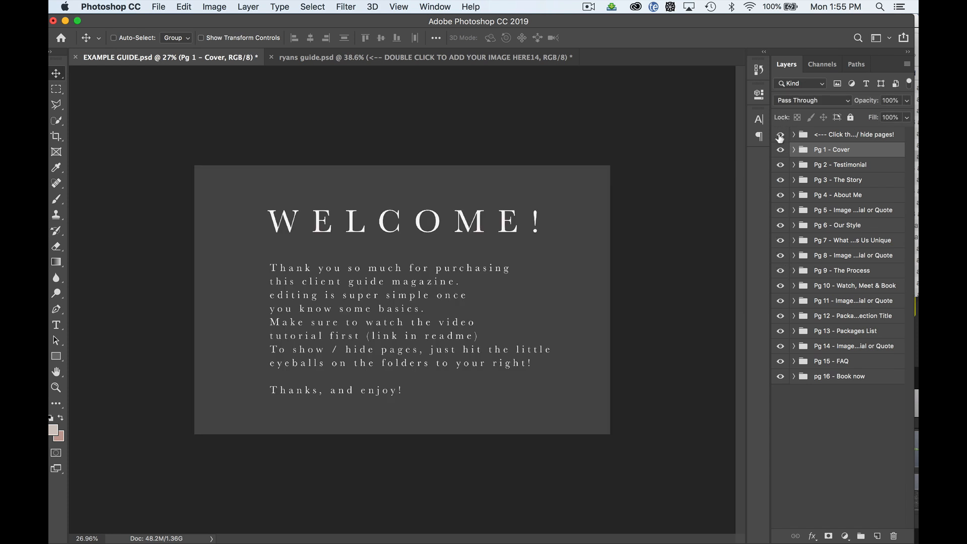
{"action": "left_click_drag", "start_coordinate": [781, 159], "coordinate": [782, 290]}
{"action": "left_click", "coordinate": [782, 302]}
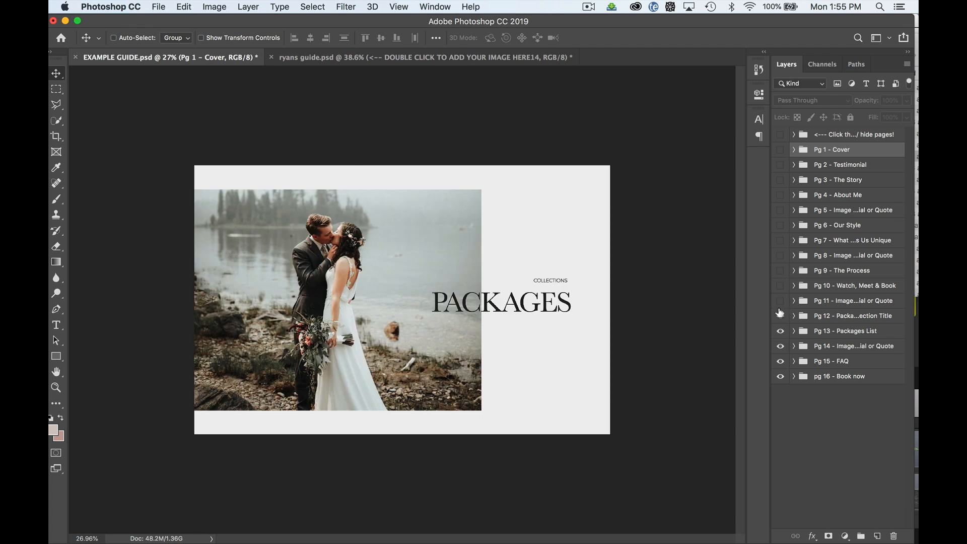
{"action": "left_click", "coordinate": [781, 317]}
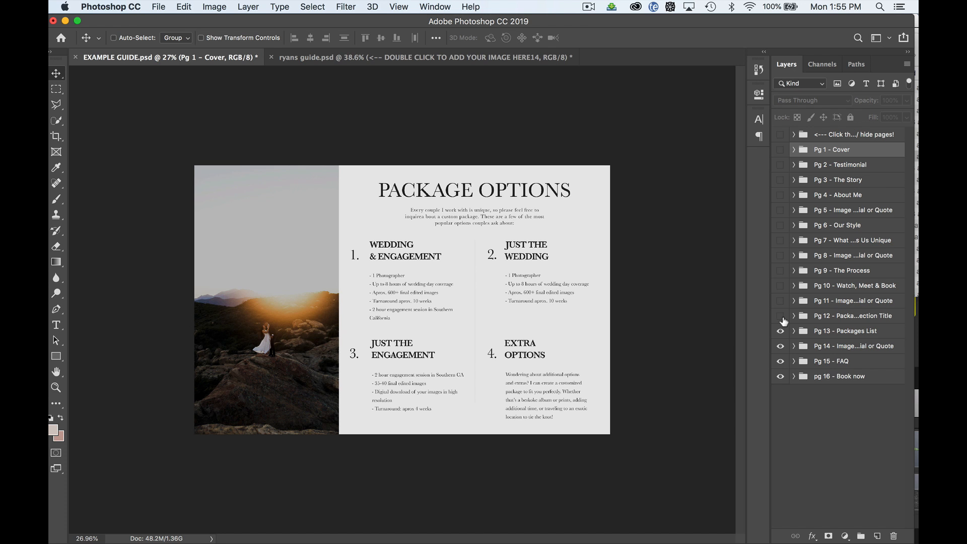
Show the hidden page groups from Pg 12 up to Pg 1 - Cover and the welcome instruction group above them.
{"action": "left_click_drag", "start_coordinate": [784, 321], "coordinate": [781, 153]}
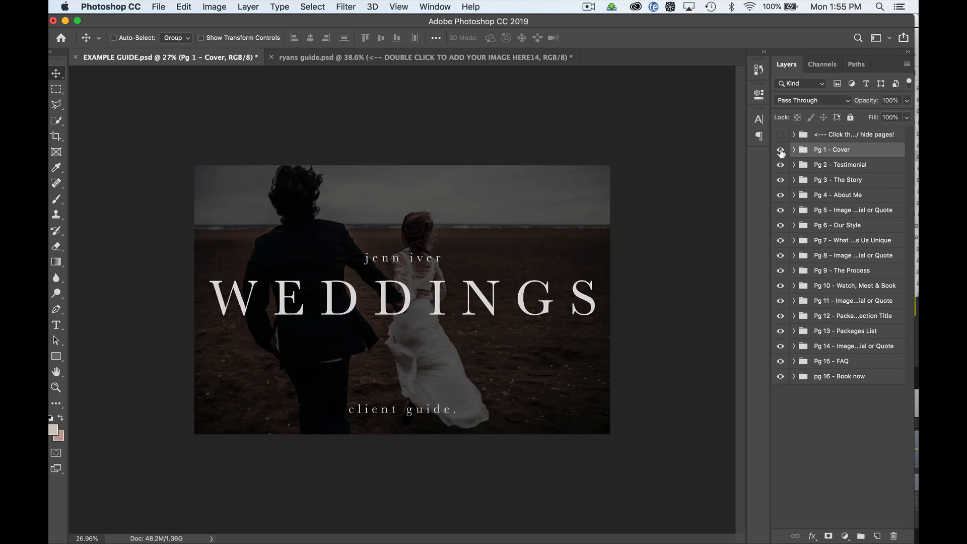
{"action": "left_click", "coordinate": [823, 138]}
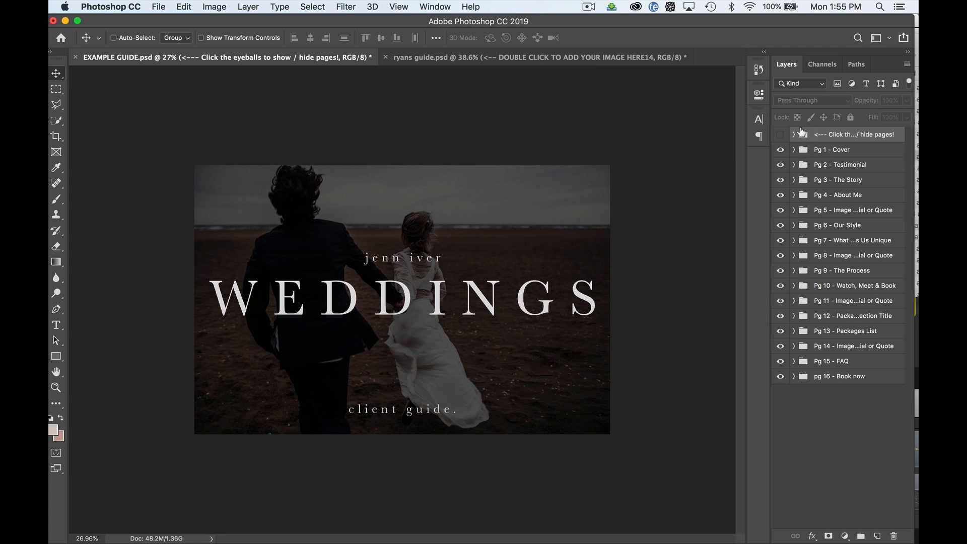
{"action": "left_click", "coordinate": [780, 135]}
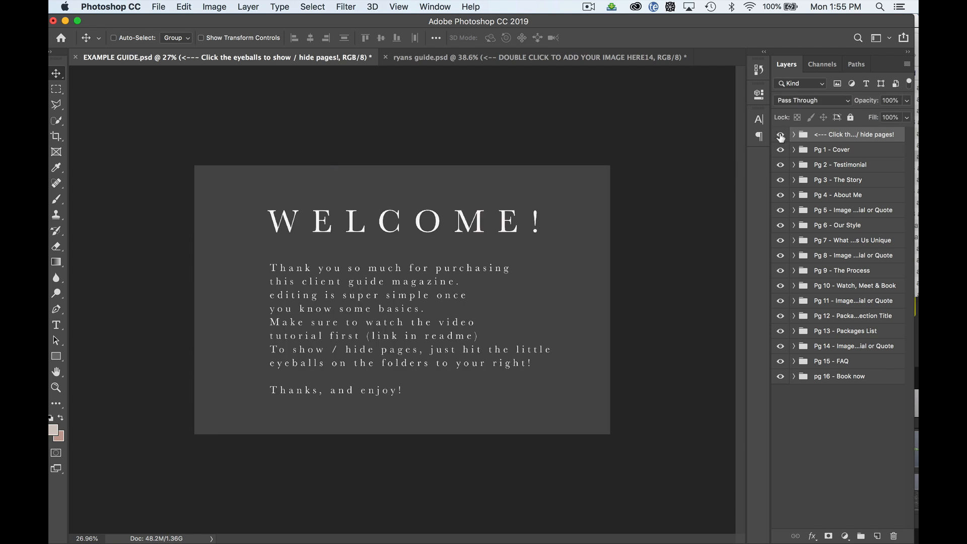
Hide the welcome instruction group above Pg 1 - Cover, and delete that group together with its contents.
{"action": "left_click", "coordinate": [780, 136]}
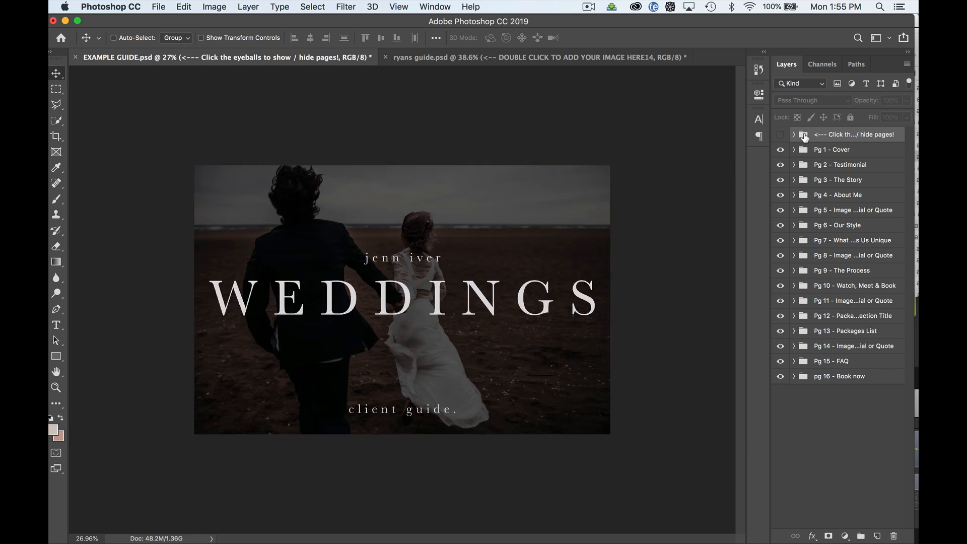
{"action": "right_click", "coordinate": [805, 137]}
{"action": "key", "text": "Escape"}
{"action": "right_click", "coordinate": [804, 135]}
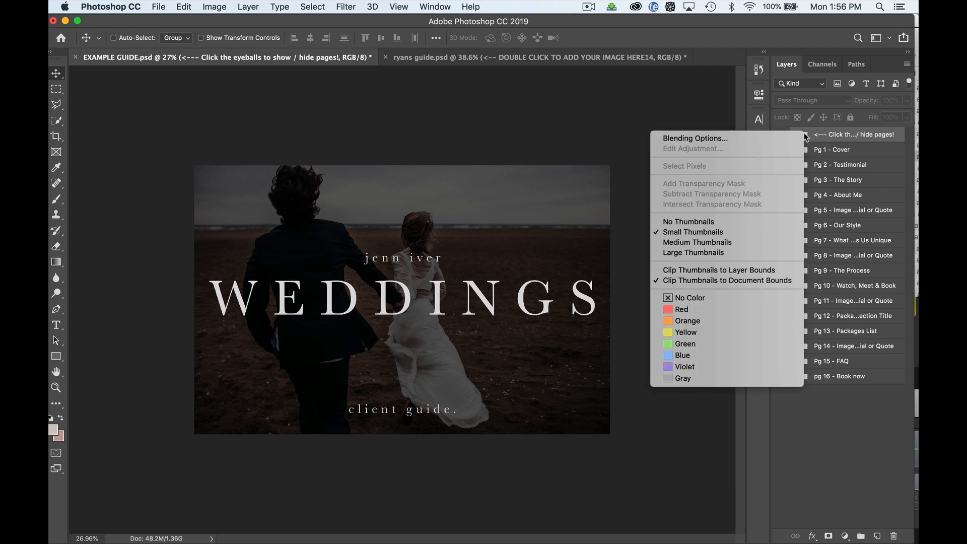
{"action": "left_click", "coordinate": [872, 141]}
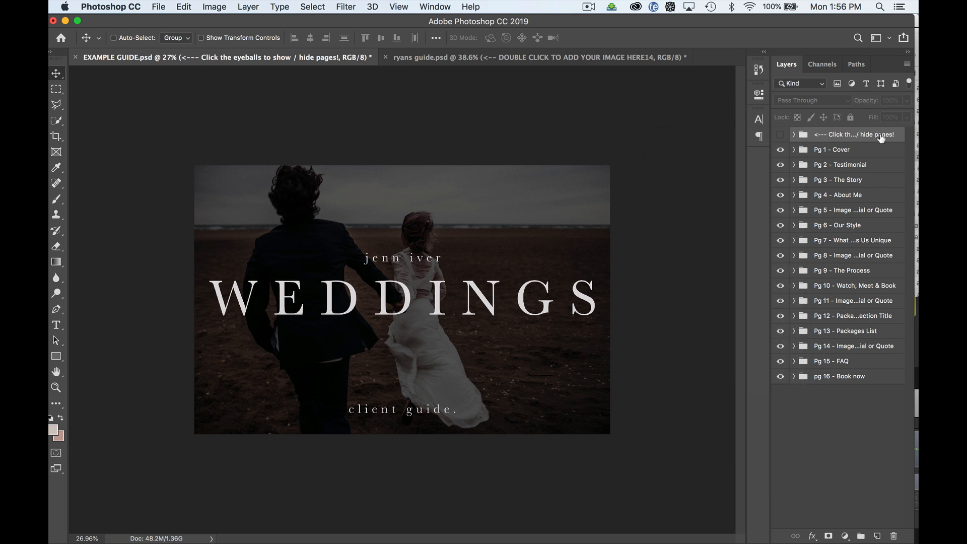
{"action": "right_click", "coordinate": [888, 136]}
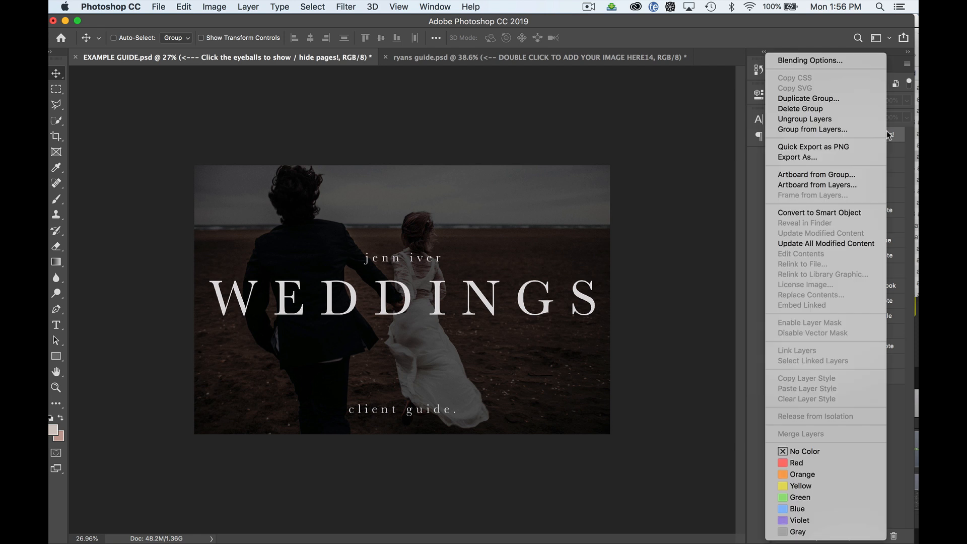
{"action": "left_click", "coordinate": [802, 109]}
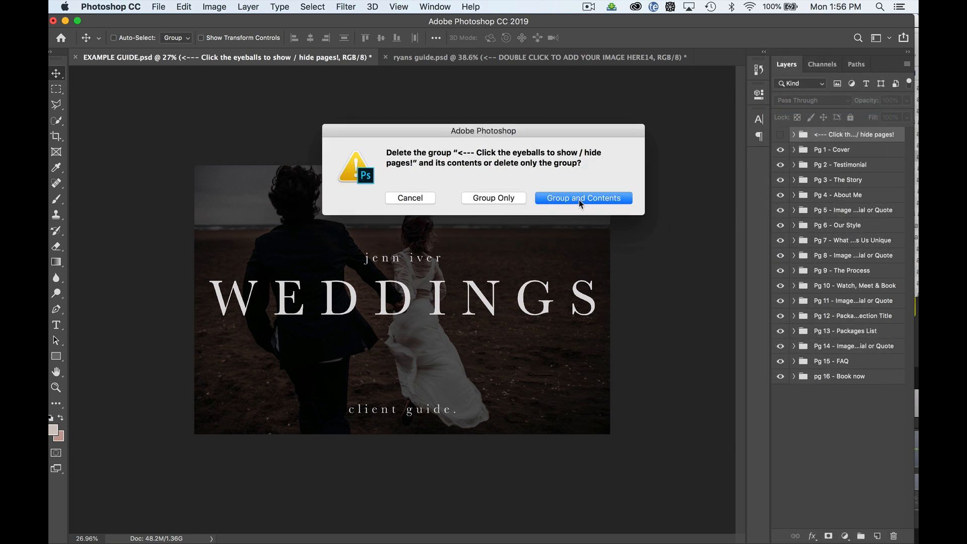
{"action": "left_click", "coordinate": [579, 199]}
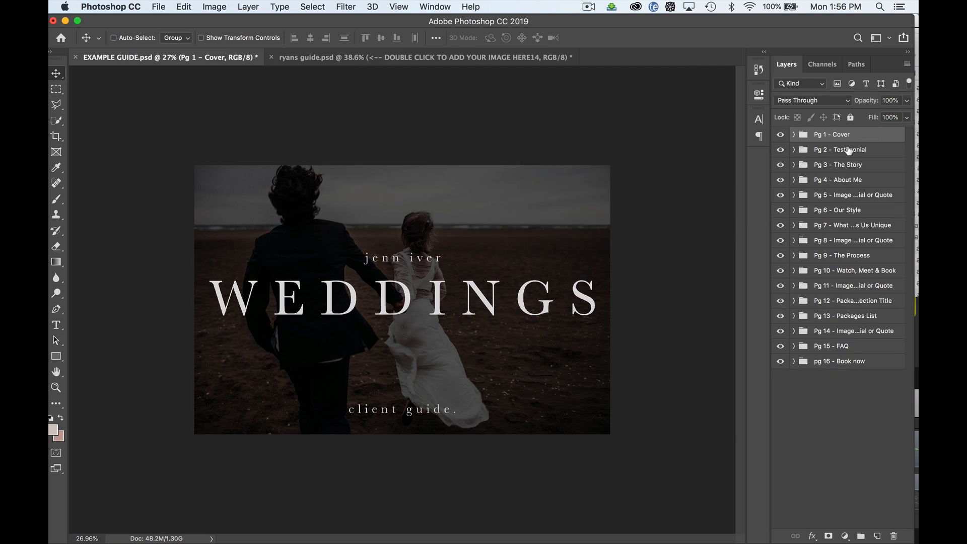
Save the guide as a separate Photoshop file named Ryans Export.psd in the Landscape Guide folder, with Maximize Compatibility on.
{"action": "key", "text": "super+shift+s"}
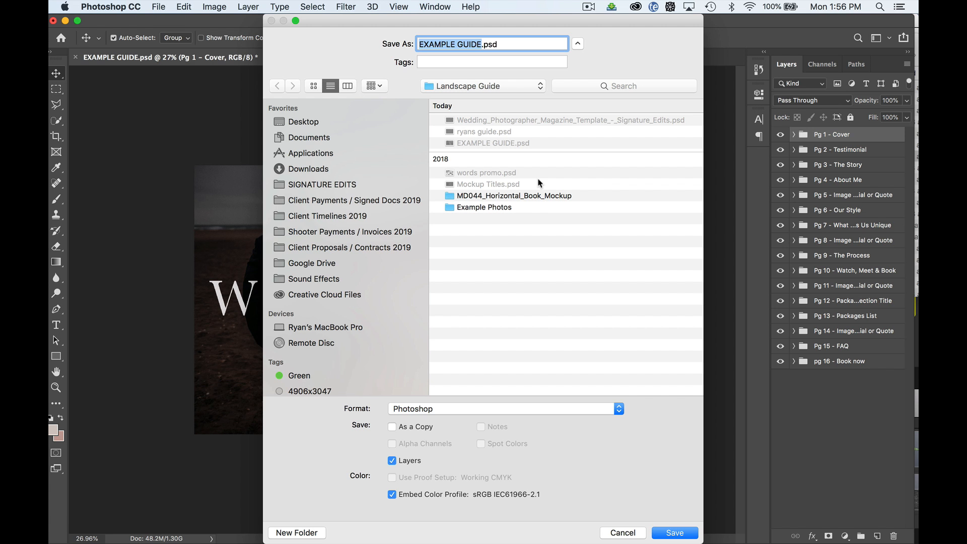
{"action": "type", "text": "Ryans Exp"}
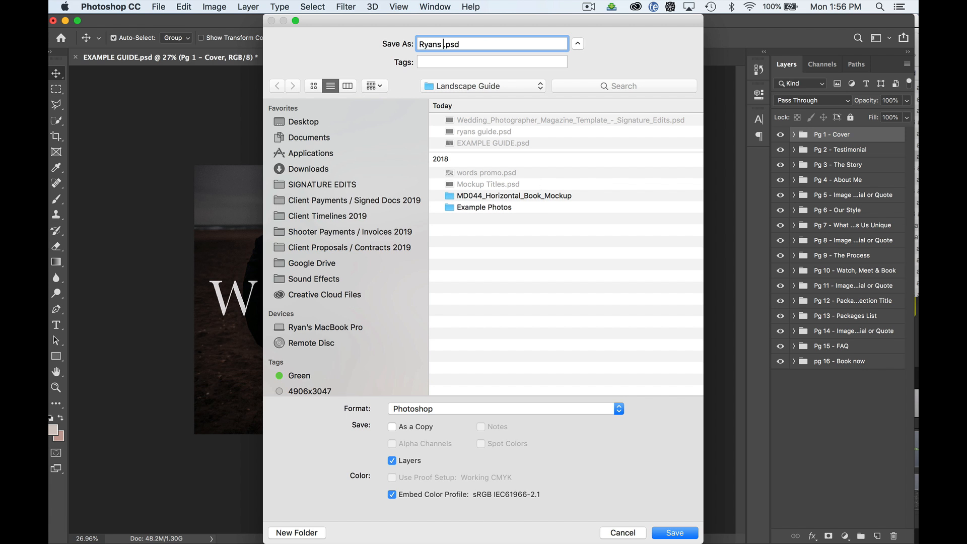
{"action": "type", "text": "ort"}
{"action": "key", "text": "Return"}
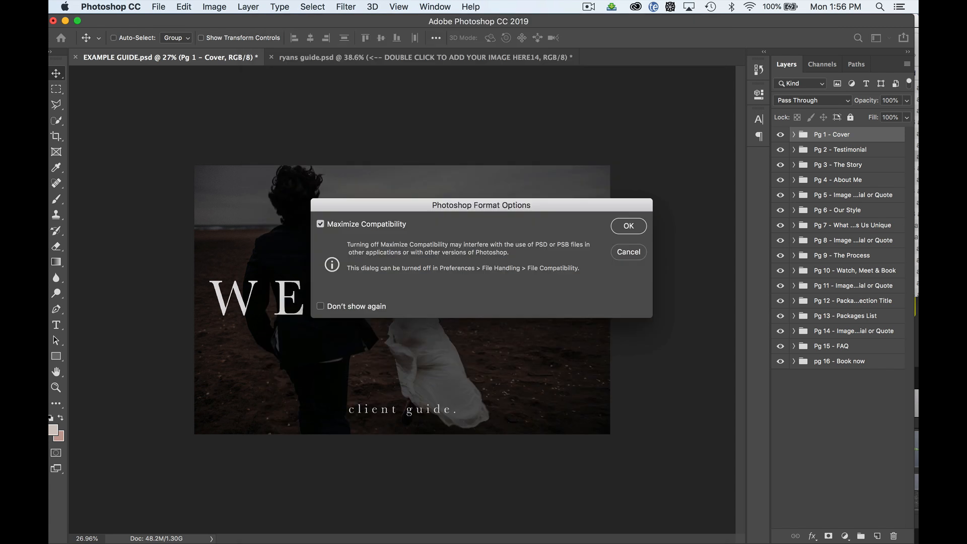
{"action": "left_click", "coordinate": [629, 227]}
Merge each of the groups Pg 1 - Cover, Pg 2 - Testimonial and Pg 3 - The Story into its own single layer.
{"action": "right_click", "coordinate": [883, 135]}
{"action": "left_click", "coordinate": [848, 434]}
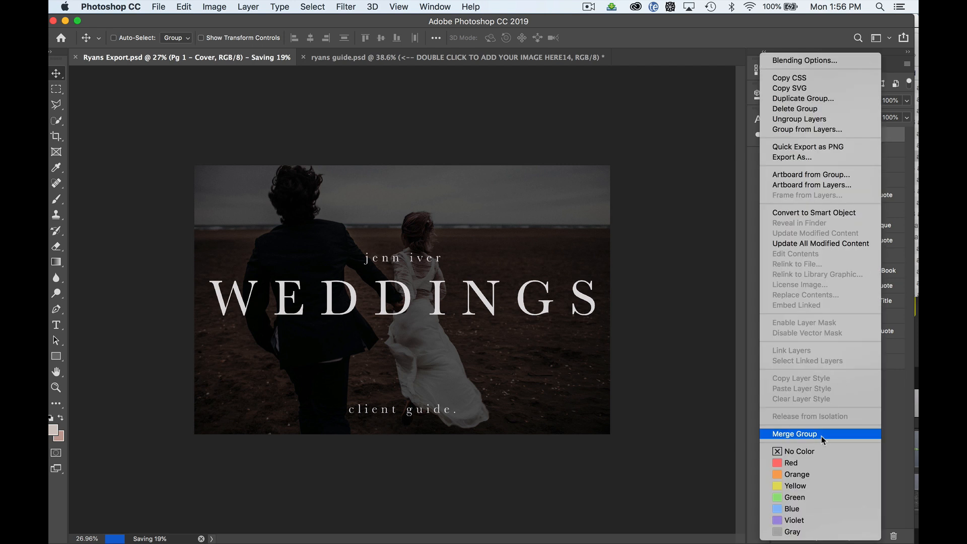
{"action": "left_click", "coordinate": [877, 150]}
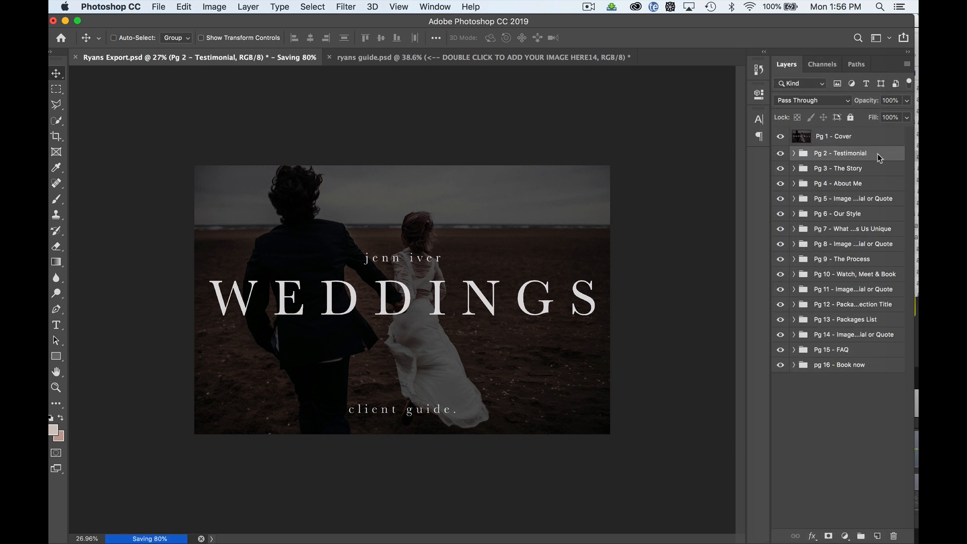
{"action": "right_click", "coordinate": [877, 151]}
{"action": "left_click", "coordinate": [808, 435]}
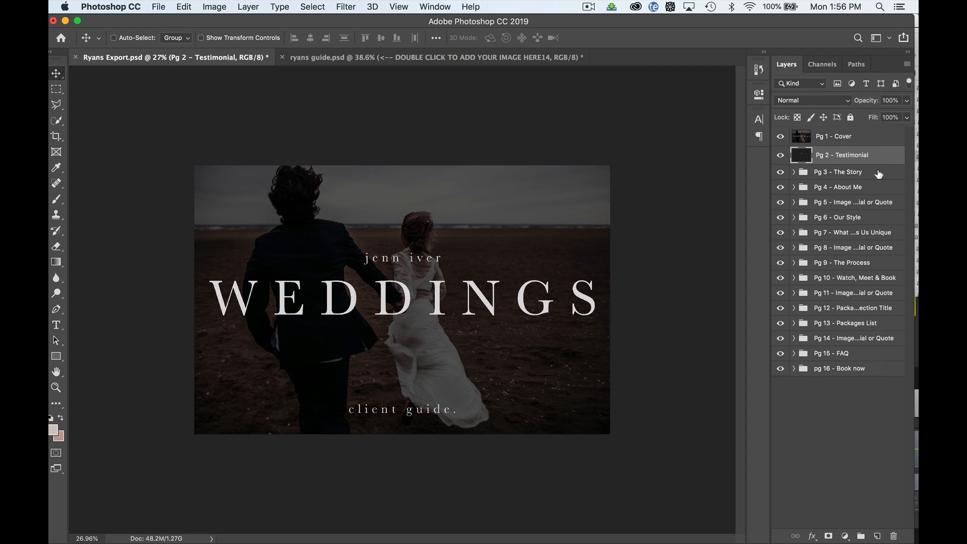
{"action": "left_click", "coordinate": [879, 173]}
{"action": "right_click", "coordinate": [880, 173]}
{"action": "left_click", "coordinate": [819, 434]}
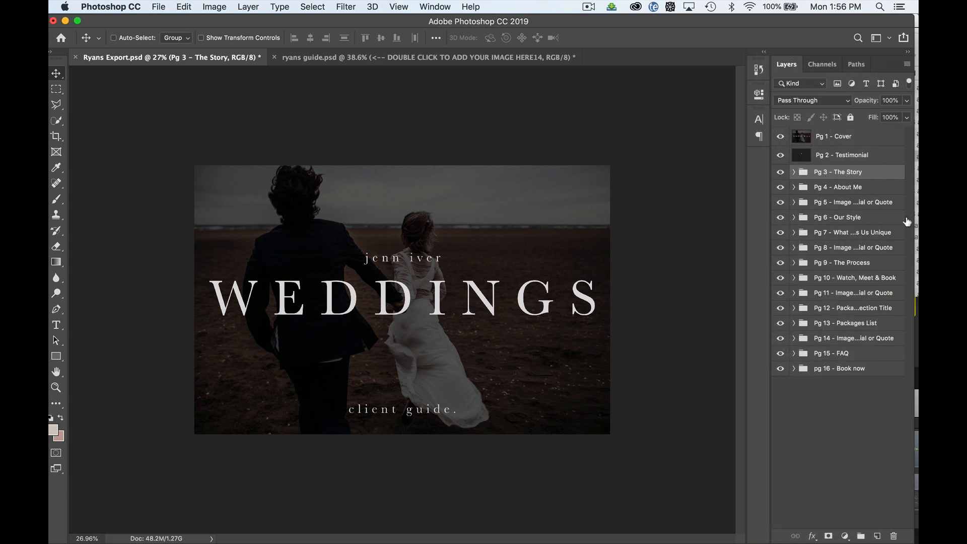
Merge each page group from Pg 4 - About Me through Pg 7 - What Makes Us Unique into its own single layer.
{"action": "left_click", "coordinate": [884, 192]}
{"action": "right_click", "coordinate": [885, 195]}
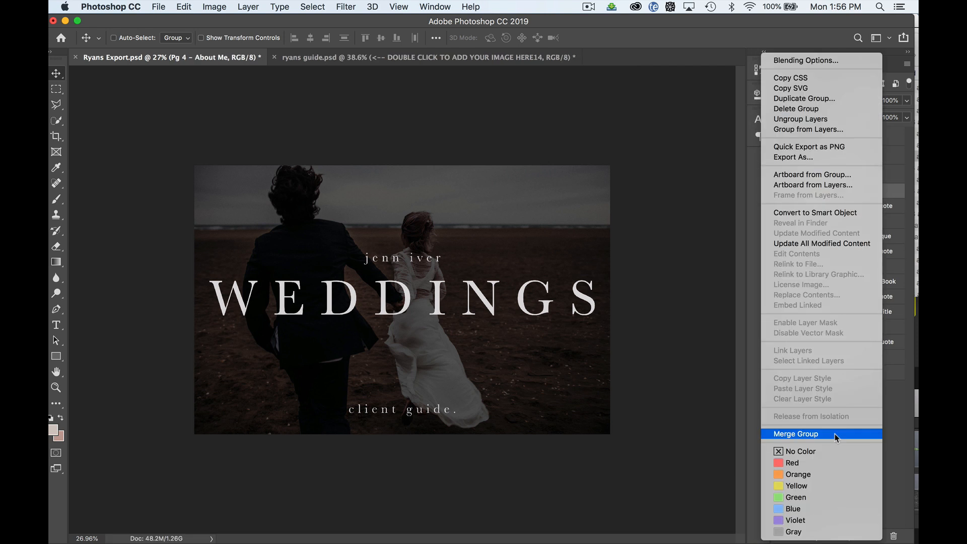
{"action": "left_click", "coordinate": [837, 434]}
{"action": "left_click", "coordinate": [893, 211]}
{"action": "right_click", "coordinate": [893, 214]}
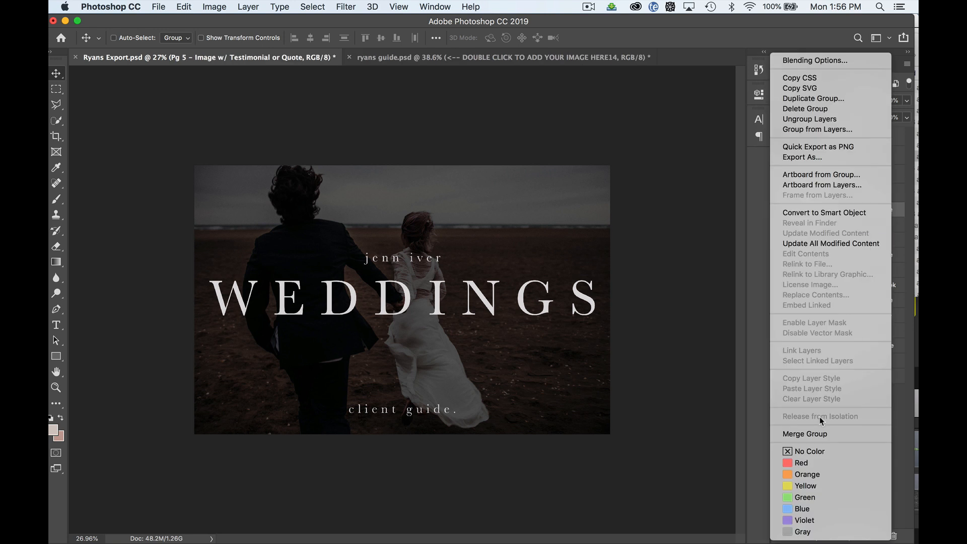
{"action": "left_click", "coordinate": [826, 434]}
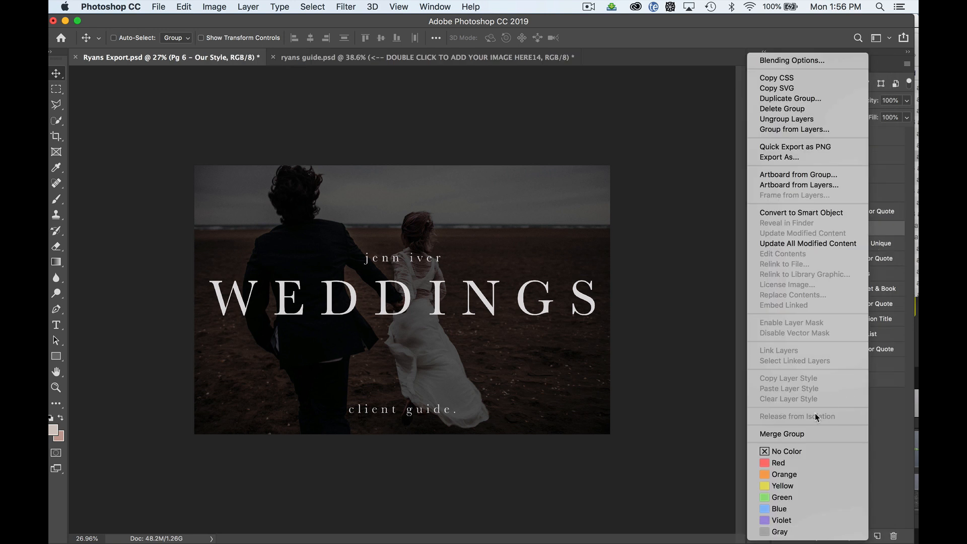
{"action": "left_click", "coordinate": [807, 432]}
{"action": "right_click", "coordinate": [883, 251]}
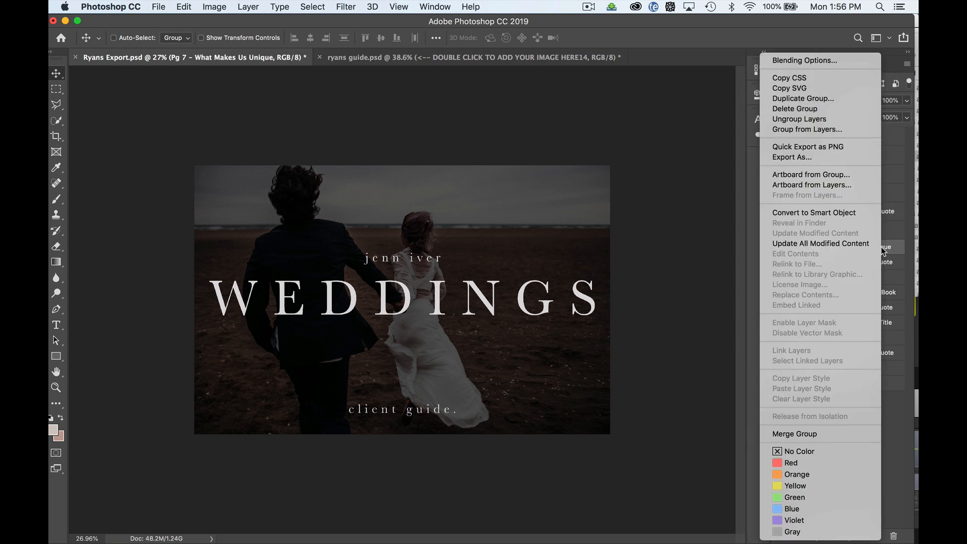
{"action": "left_click", "coordinate": [809, 433]}
Merge each remaining page group from Pg 8 through pg 16 - Book now into its own single layer.
{"action": "right_click", "coordinate": [846, 265]}
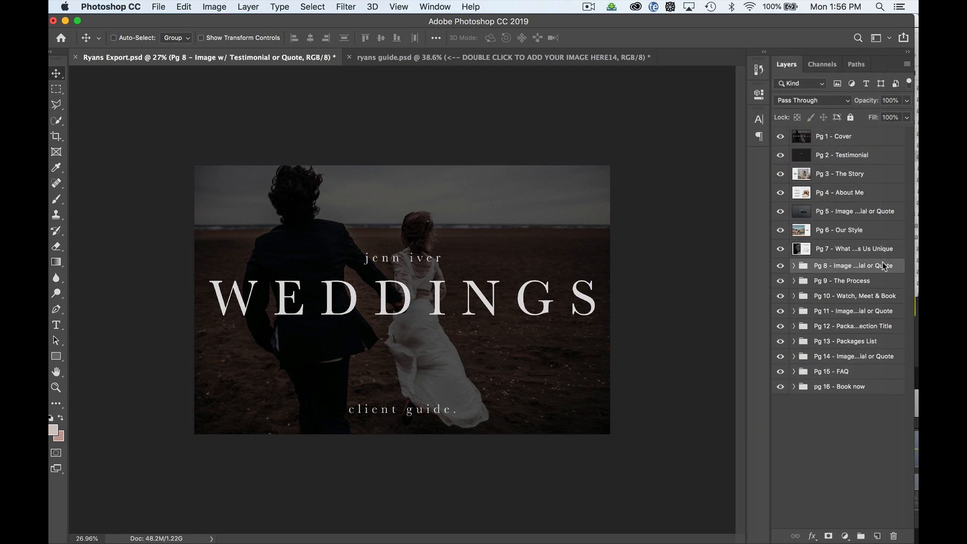
{"action": "left_click", "coordinate": [822, 432]}
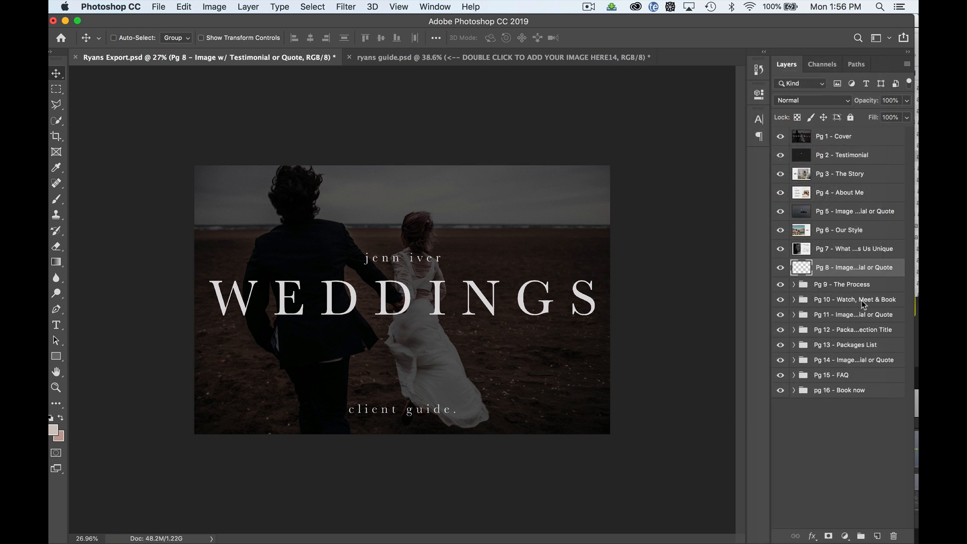
{"action": "right_click", "coordinate": [879, 285]}
{"action": "left_click", "coordinate": [830, 432]}
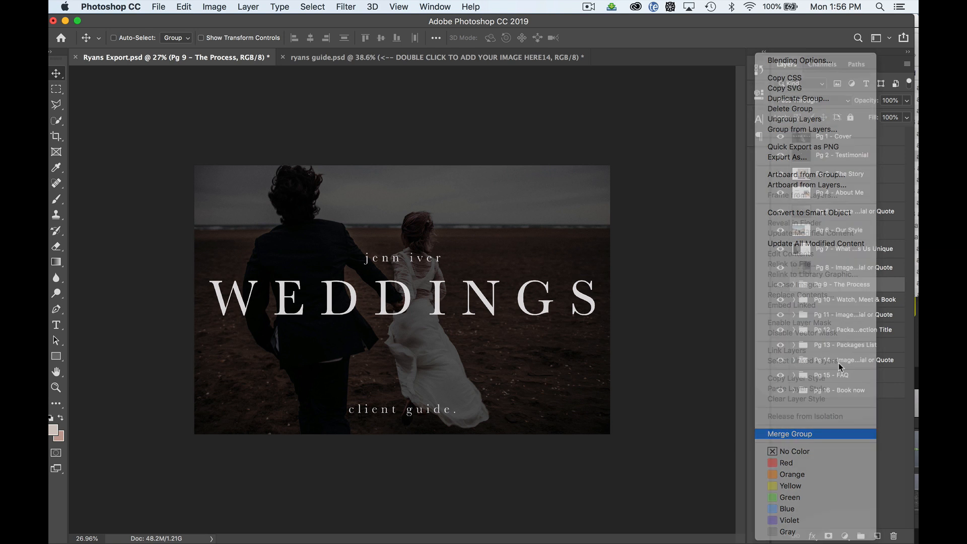
{"action": "right_click", "coordinate": [864, 304]}
{"action": "left_click", "coordinate": [808, 435]}
{"action": "left_click", "coordinate": [823, 421]}
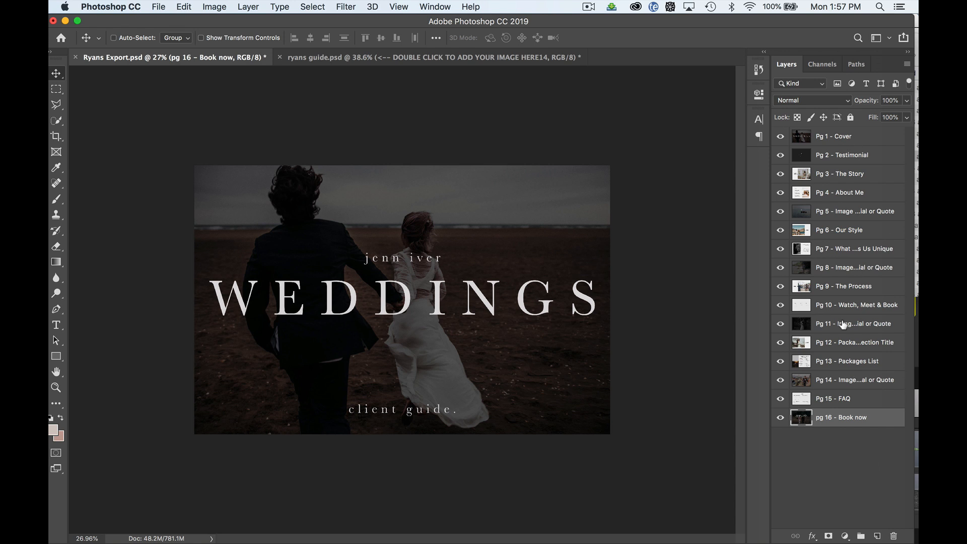
Select all page layers from Pg 1 - Cover to pg 16 - Book now and start the Layers to Files export.
{"action": "left_click", "coordinate": [856, 138]}
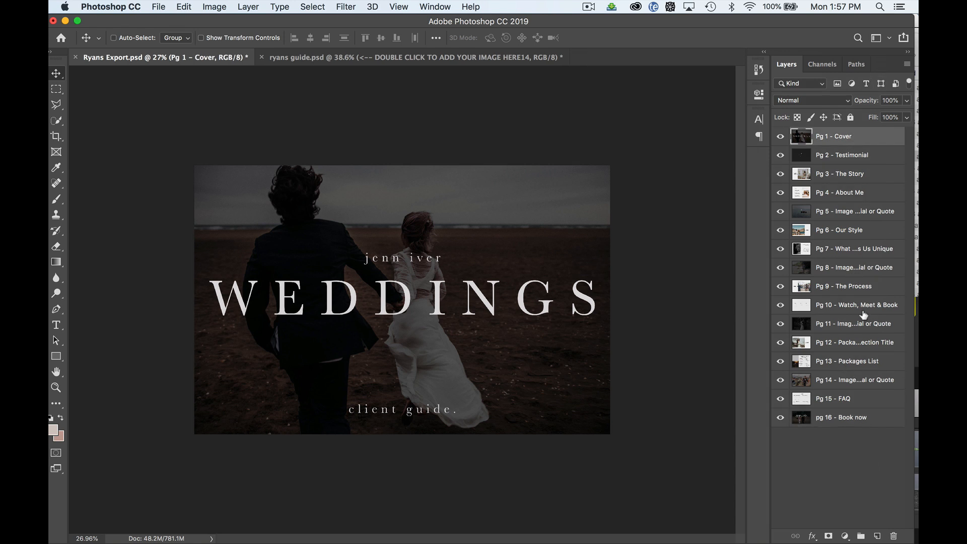
{"action": "left_click", "coordinate": [879, 433]}
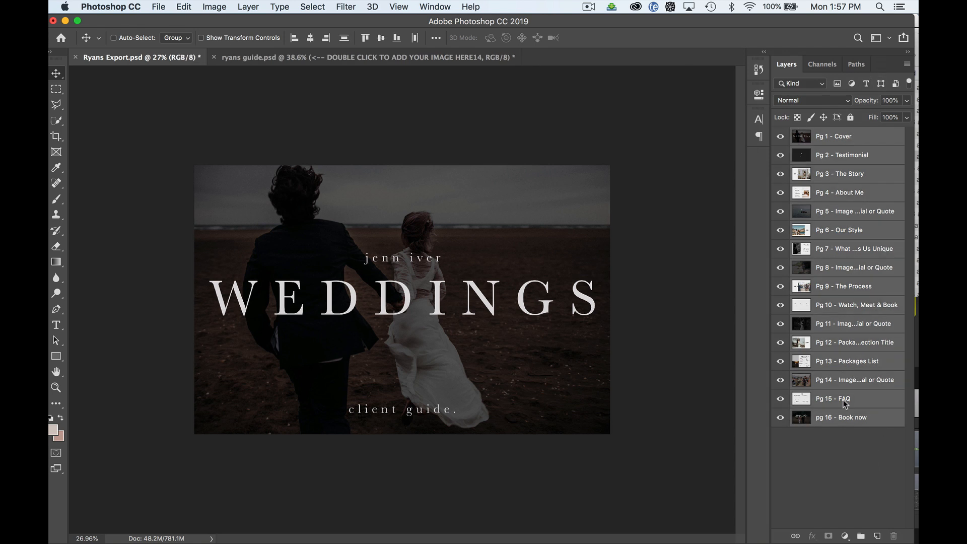
{"action": "left_click", "coordinate": [162, 6]}
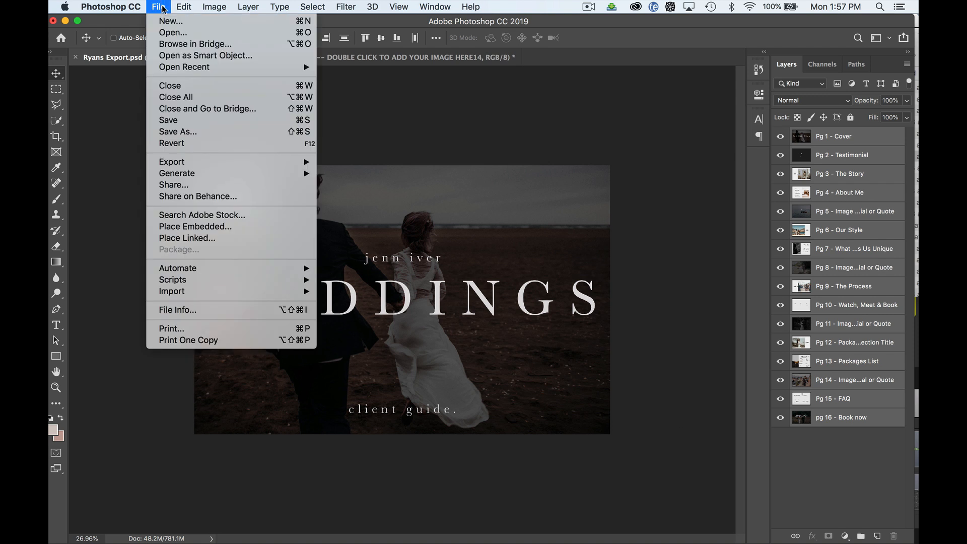
{"action": "mouse_move", "coordinate": [203, 163]}
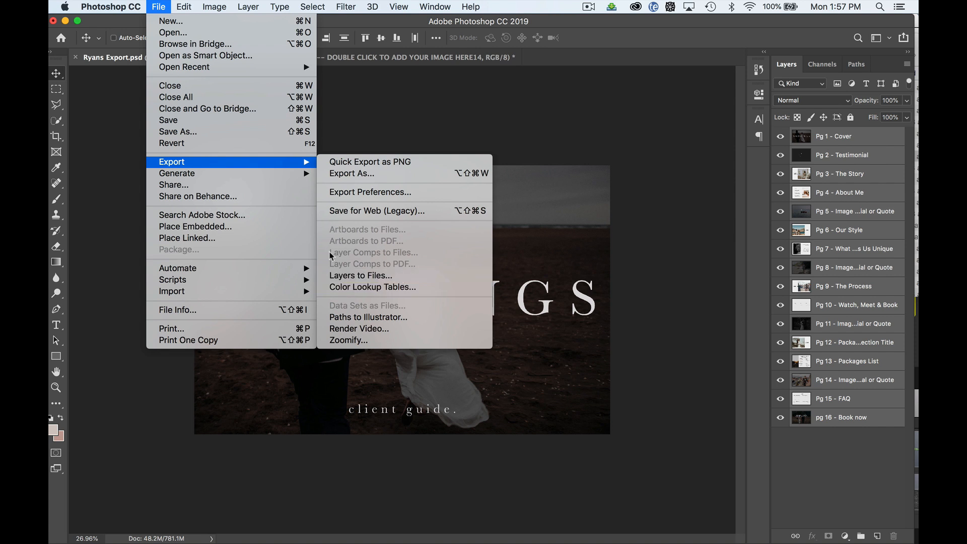
{"action": "mouse_move", "coordinate": [268, 267]}
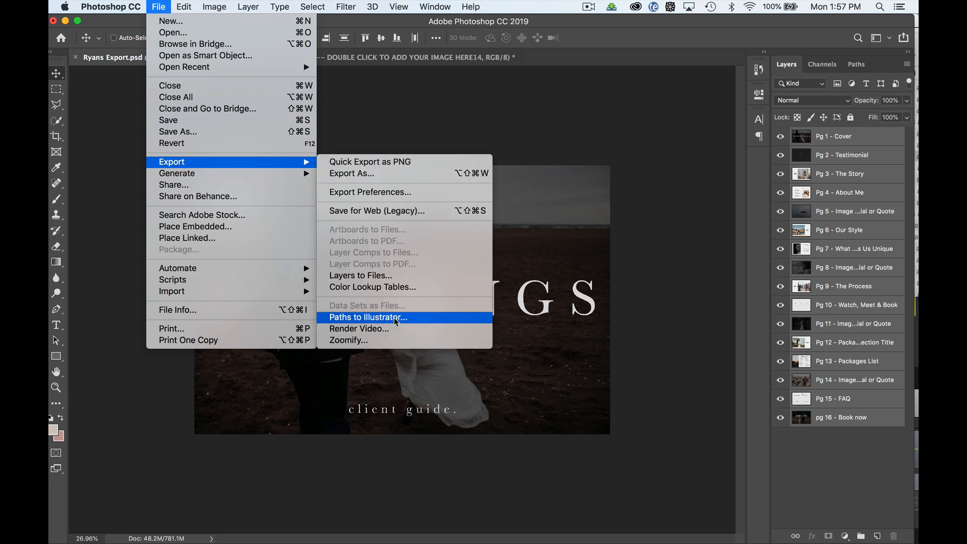
{"action": "left_click", "coordinate": [395, 280]}
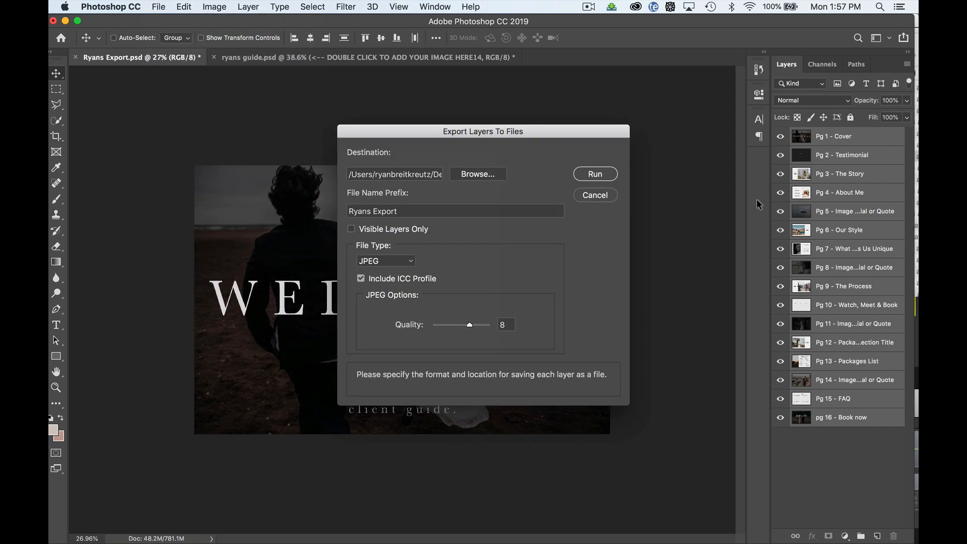
Create a folder named RYANS GUIDE IMAGES inside Landscape Guide and set it as the export destination.
{"action": "left_click", "coordinate": [483, 175]}
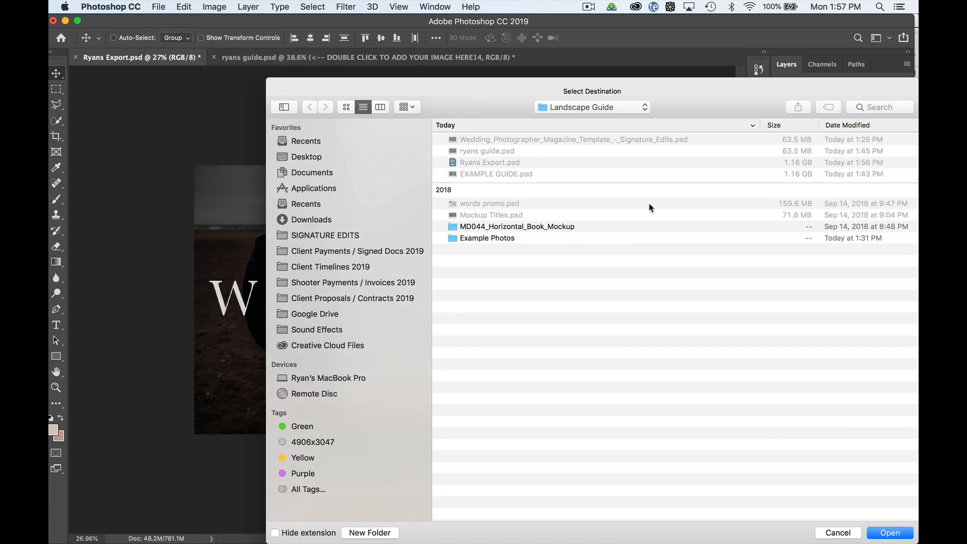
{"action": "left_click", "coordinate": [367, 533]}
{"action": "type", "text": "RYANS G"}
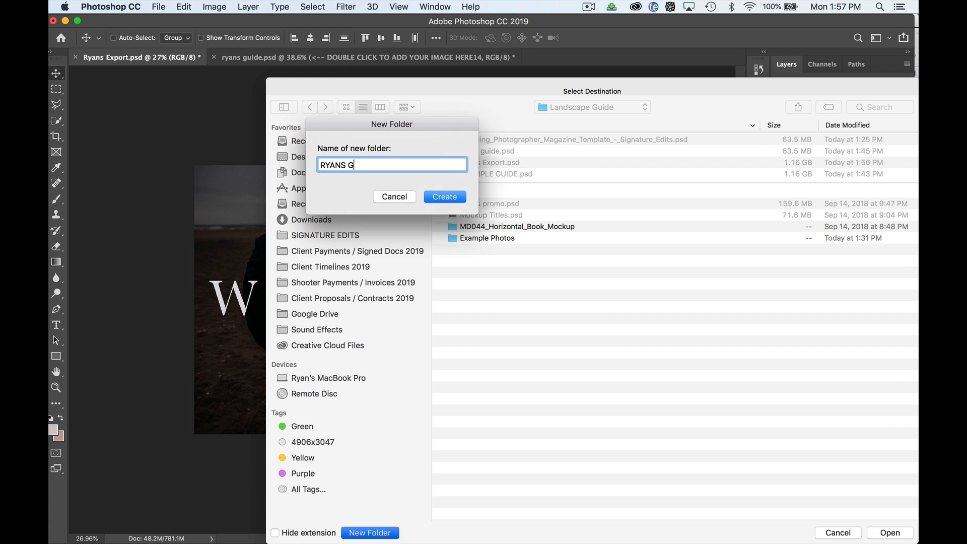
{"action": "type", "text": "UIDE IMAGES"}
{"action": "key", "text": "Return"}
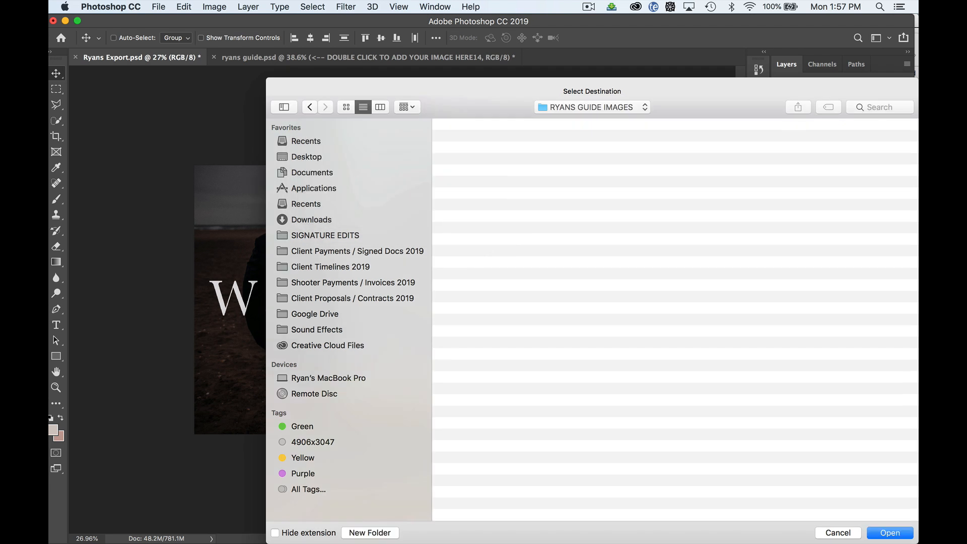
{"action": "left_click", "coordinate": [890, 533]}
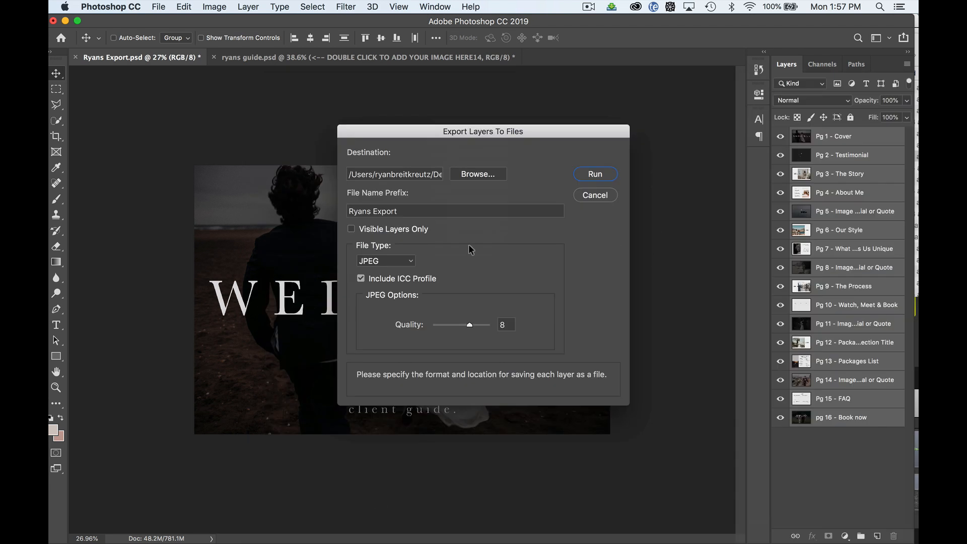
Enter Guide in the file name prefix and export all page layers as JPEG files at quality 8.
{"action": "left_click", "coordinate": [400, 213]}
{"action": "type", "text": "Guide"}
{"action": "left_click", "coordinate": [597, 176]}
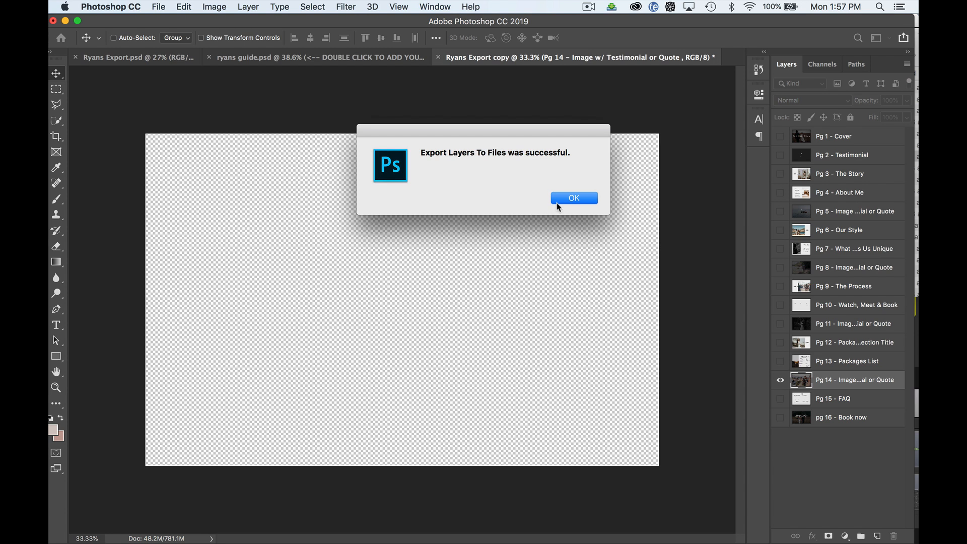
{"action": "left_click", "coordinate": [557, 202]}
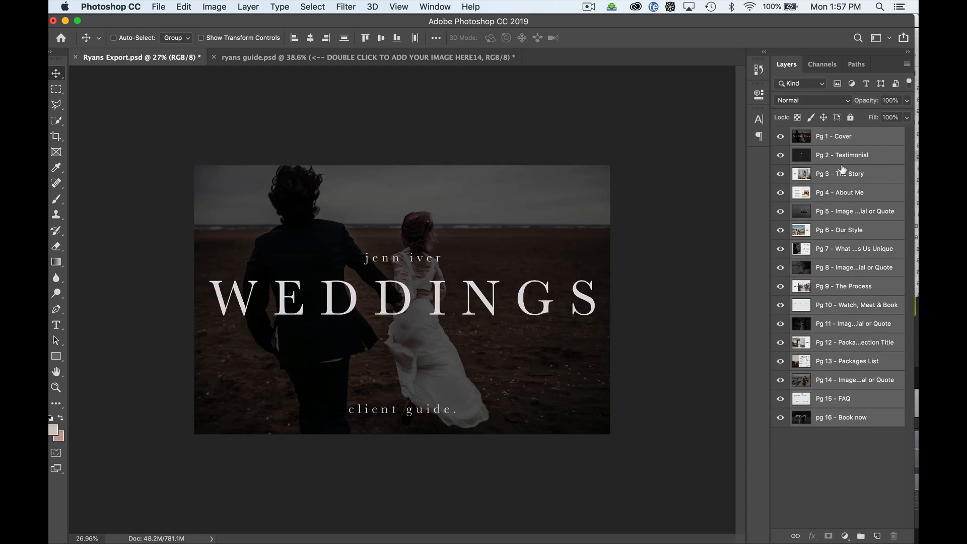
Export the Pg 1 - Cover page with Save for Web as a JPEG named pg1 in the Mockups folder.
{"action": "left_click", "coordinate": [870, 140]}
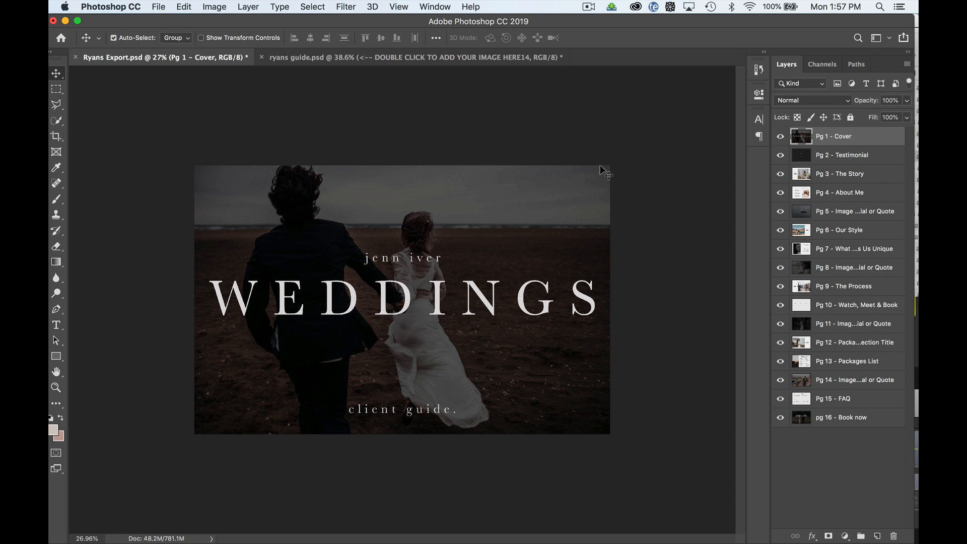
{"action": "left_click", "coordinate": [157, 7]}
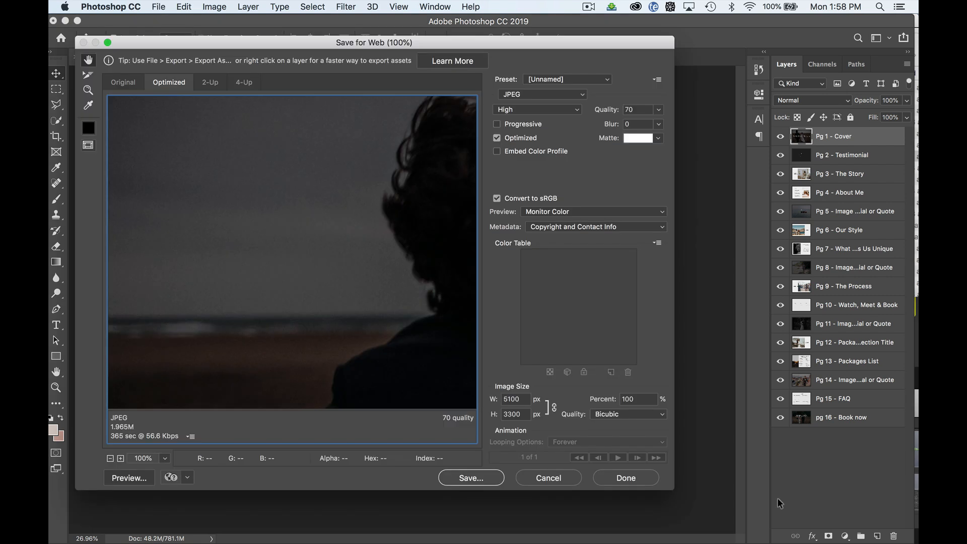
{"action": "left_click", "coordinate": [461, 479]}
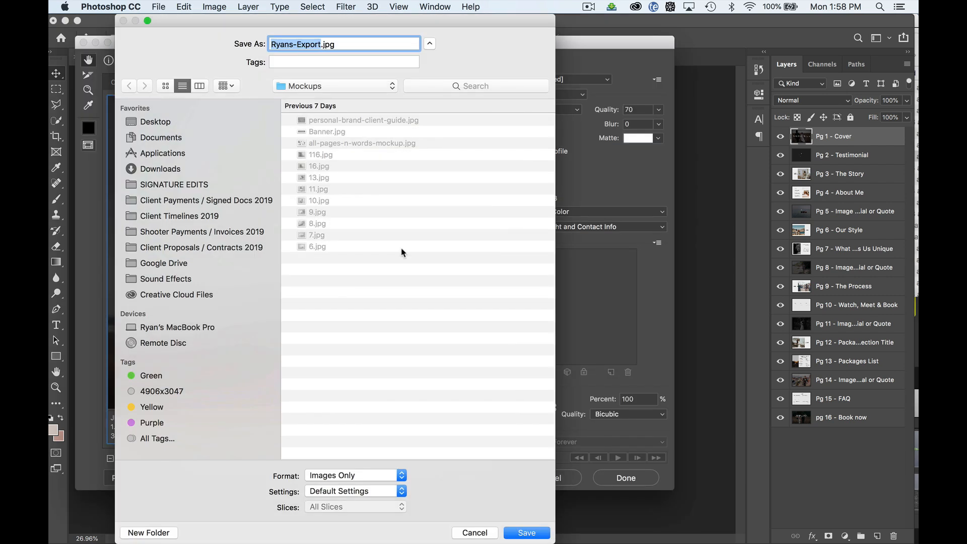
{"action": "type", "text": "pg1"}
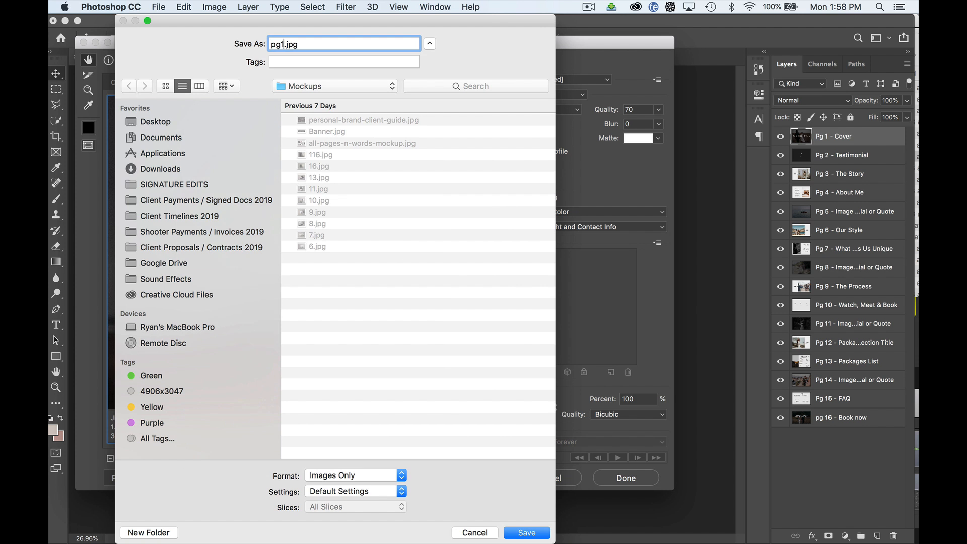
{"action": "left_click", "coordinate": [524, 533]}
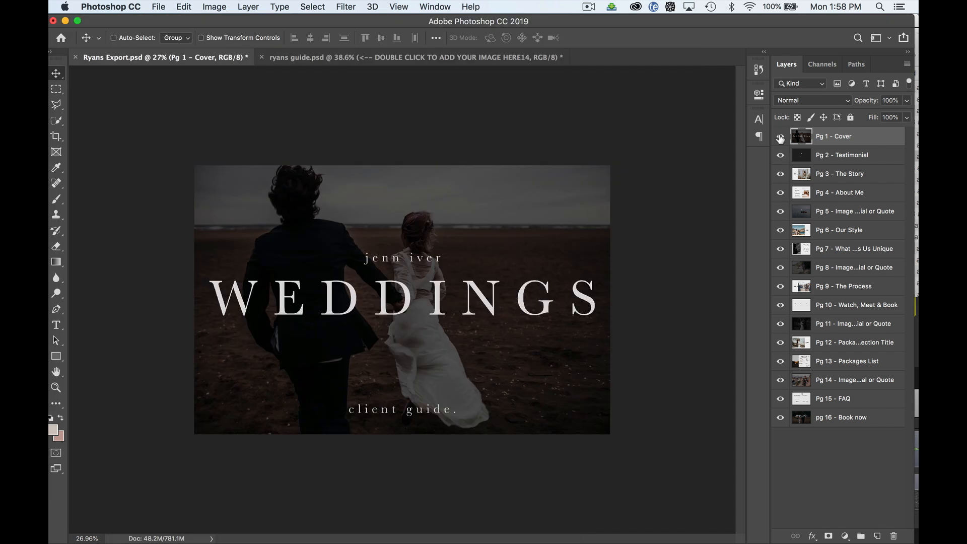
Hide the Pg 1 - Cover layer, select Pg 2 - Testimonial, and bring up its Save for Web settings without saving.
{"action": "left_click", "coordinate": [781, 137]}
{"action": "left_click", "coordinate": [848, 161]}
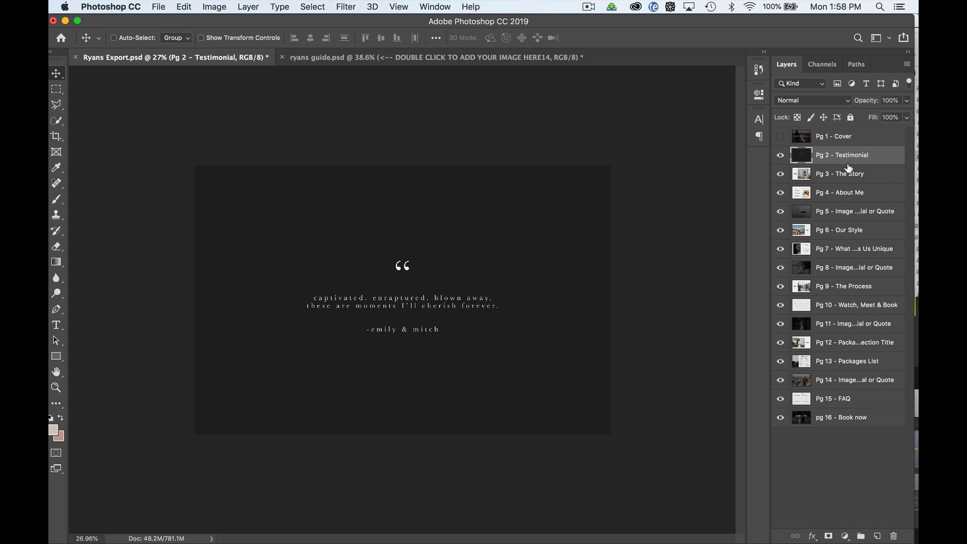
{"action": "key", "text": "super+alt+shift+s"}
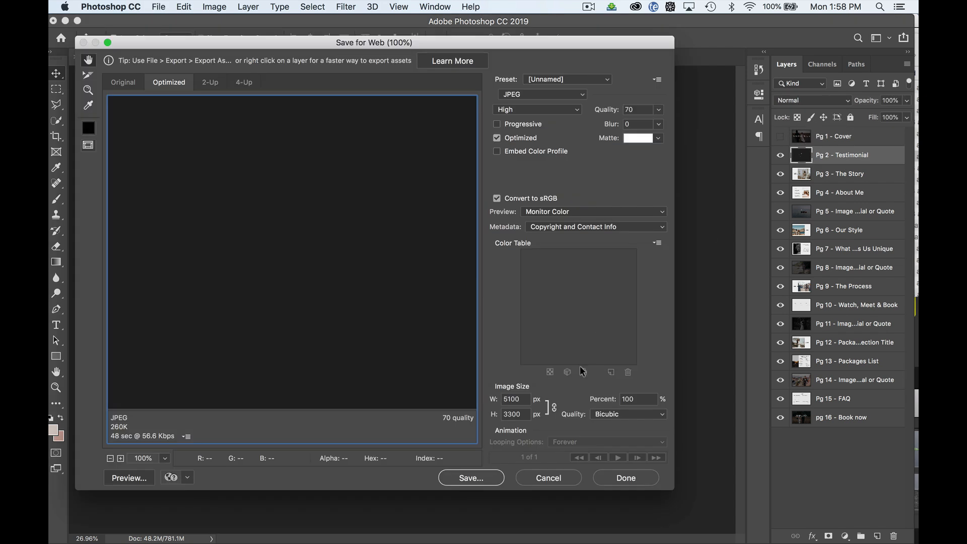
{"action": "left_click", "coordinate": [548, 478]}
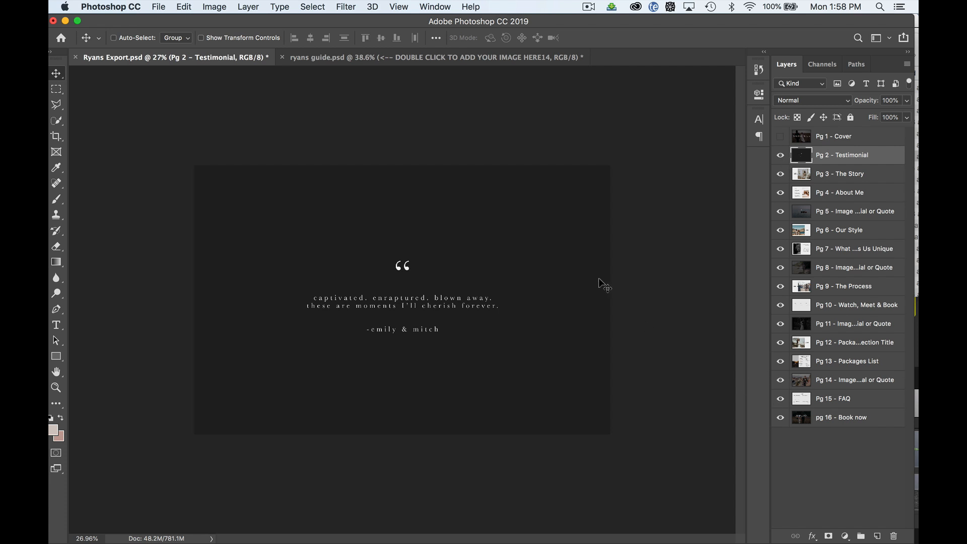
Switch to Finder and open the RYANS GUIDE IMAGES folder inside Landscape Guide.
{"action": "left_click", "coordinate": [67, 168]}
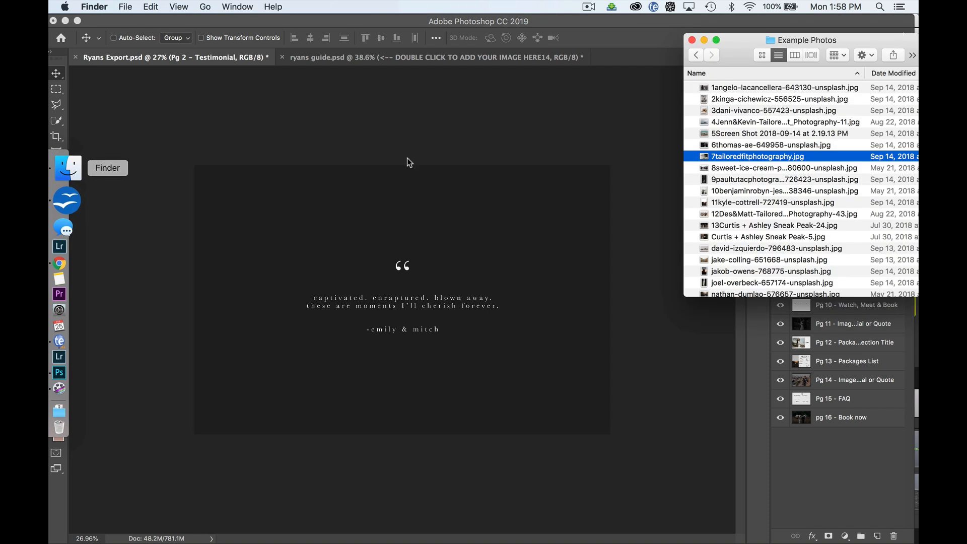
{"action": "left_click_drag", "start_coordinate": [730, 51], "coordinate": [715, 49]}
{"action": "left_click", "coordinate": [681, 54]}
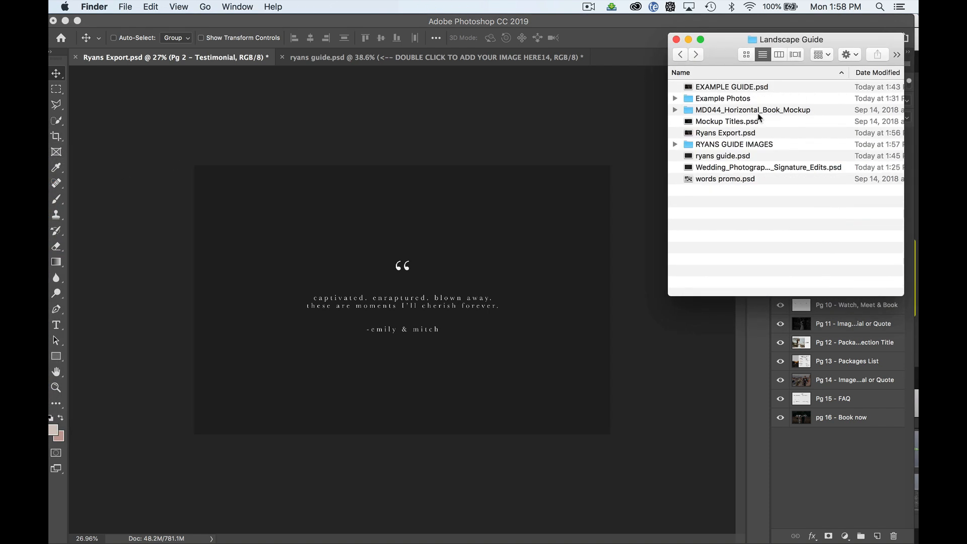
{"action": "double_click", "coordinate": [718, 144]}
Preview several exported page images with Quick Look, starting from Guide_0001_Pg 2 - Testimonial.jpg.
{"action": "left_click", "coordinate": [752, 101]}
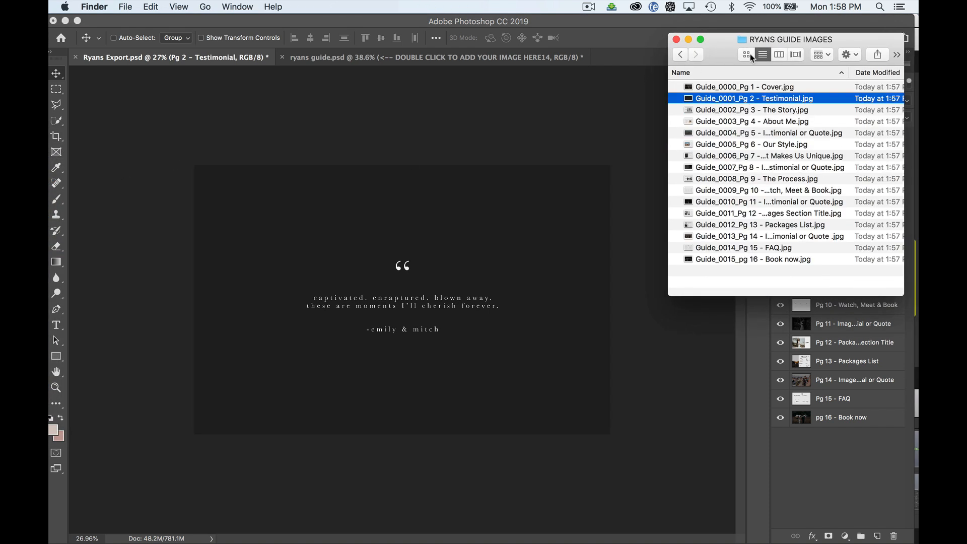
{"action": "left_click_drag", "start_coordinate": [730, 51], "coordinate": [454, 51]}
{"action": "key", "text": "space"}
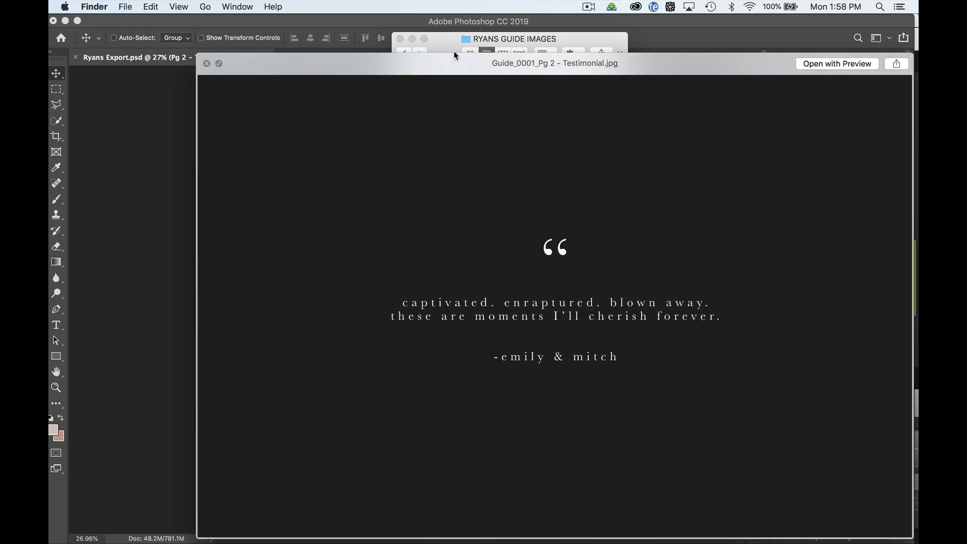
{"action": "key", "text": "Down"}
{"action": "key", "text": "Down"}
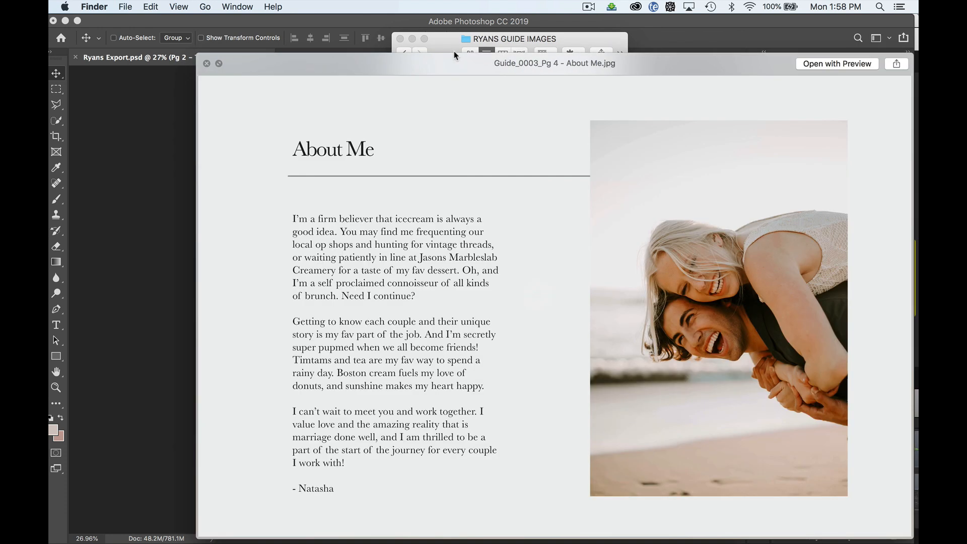
{"action": "key", "text": "Down"}
{"action": "key", "text": "space"}
Check the file sizes of the individual exported page JPEGs.
{"action": "scroll", "coordinate": [546, 90], "scroll_direction": "right", "scroll_amount": 5}
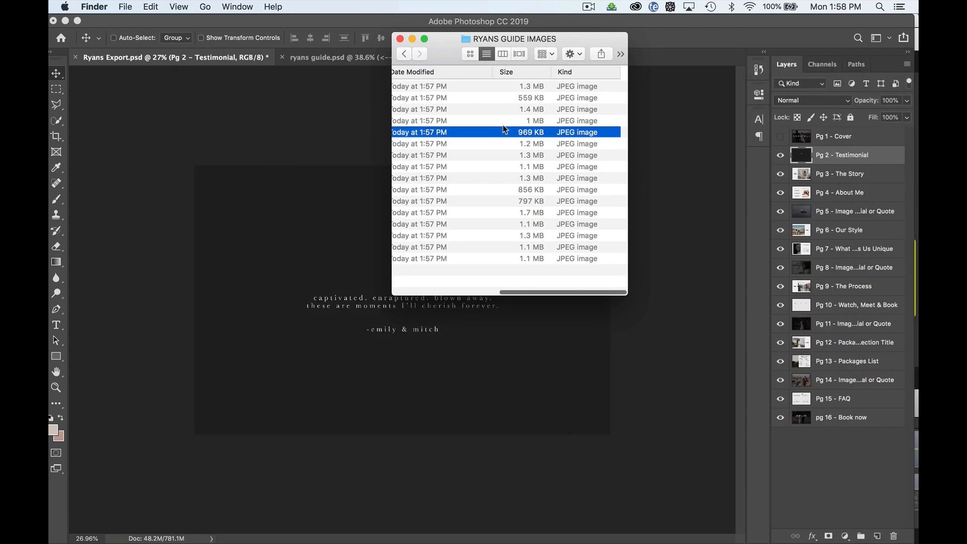
{"action": "left_click", "coordinate": [534, 87]}
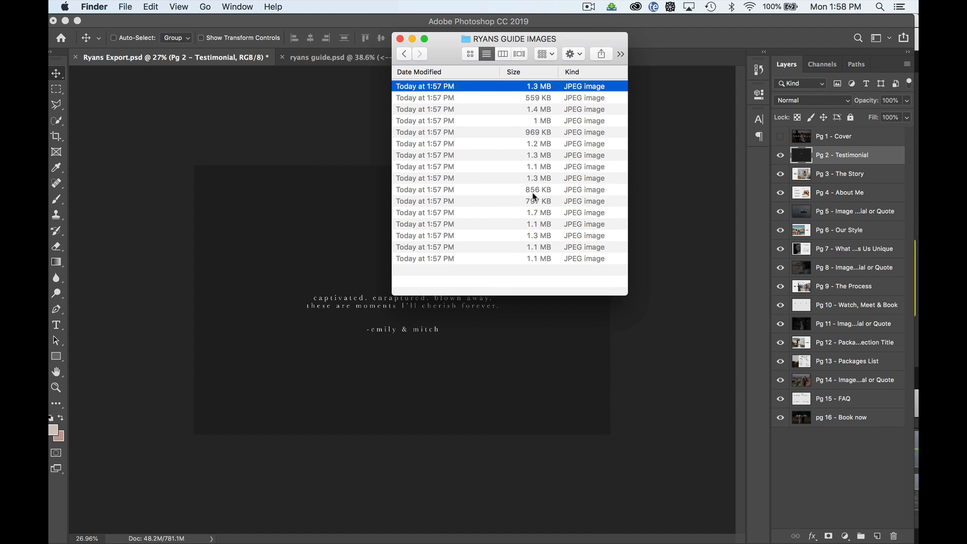
{"action": "left_click", "coordinate": [539, 212]}
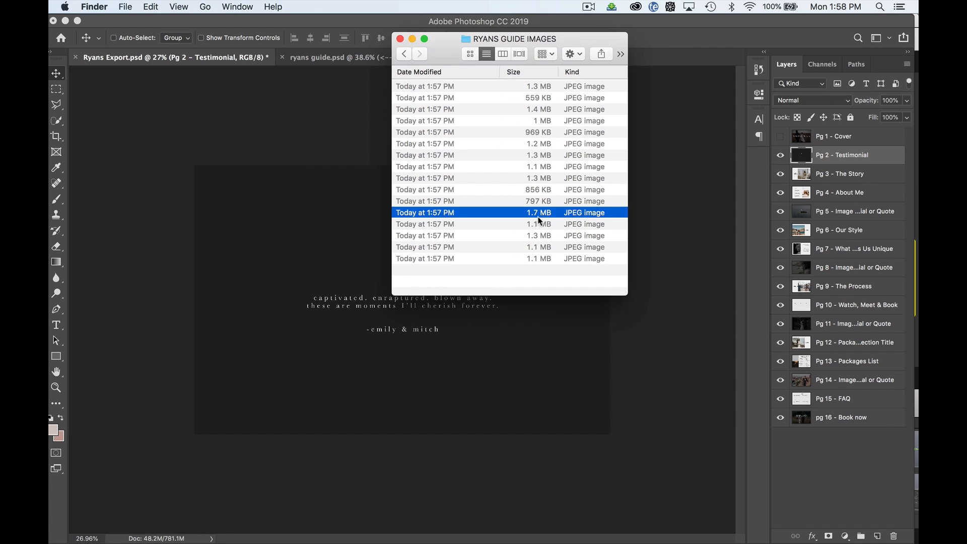
{"action": "left_click", "coordinate": [474, 259]}
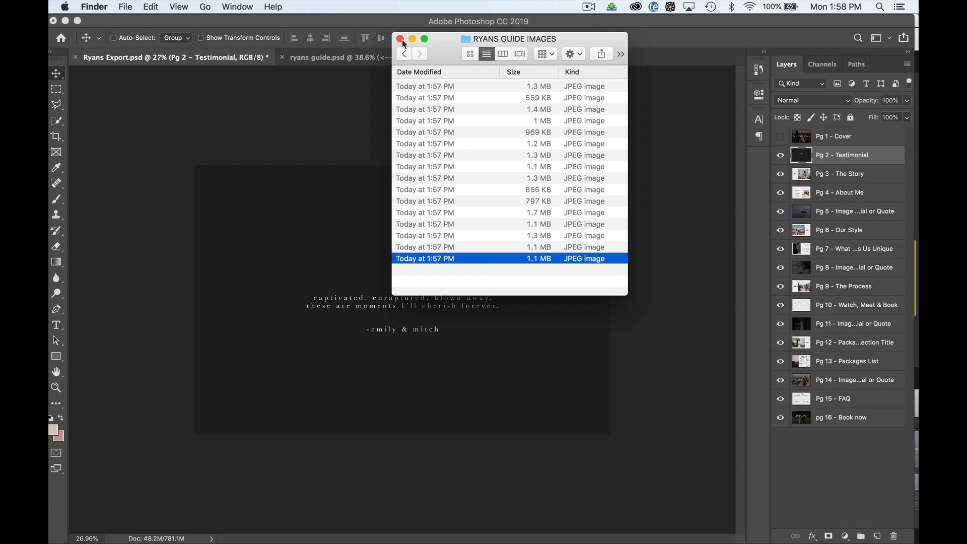
Check the total size of the RYANS GUIDE IMAGES folder in its Get Info window.
{"action": "left_click", "coordinate": [404, 54]}
{"action": "right_click", "coordinate": [462, 143]}
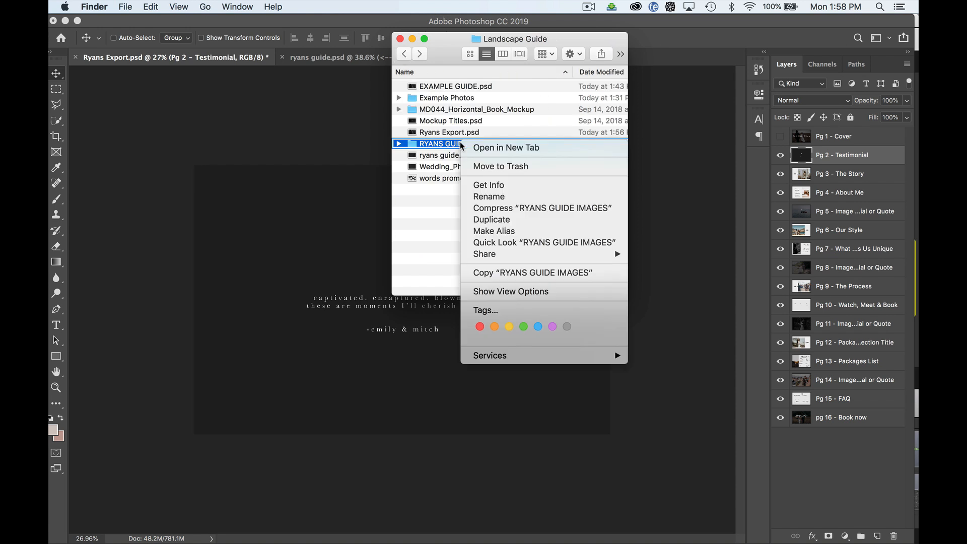
{"action": "left_click", "coordinate": [500, 184]}
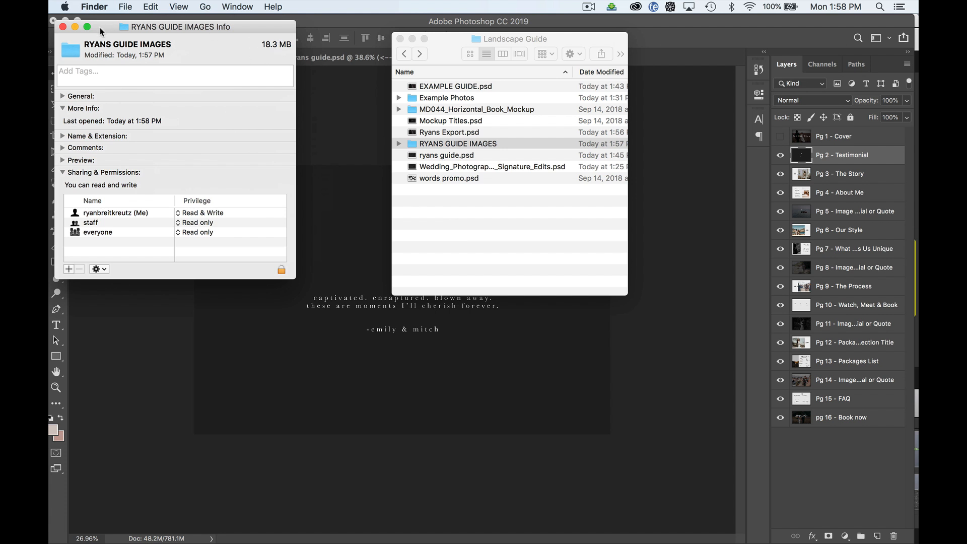
{"action": "left_click", "coordinate": [62, 27]}
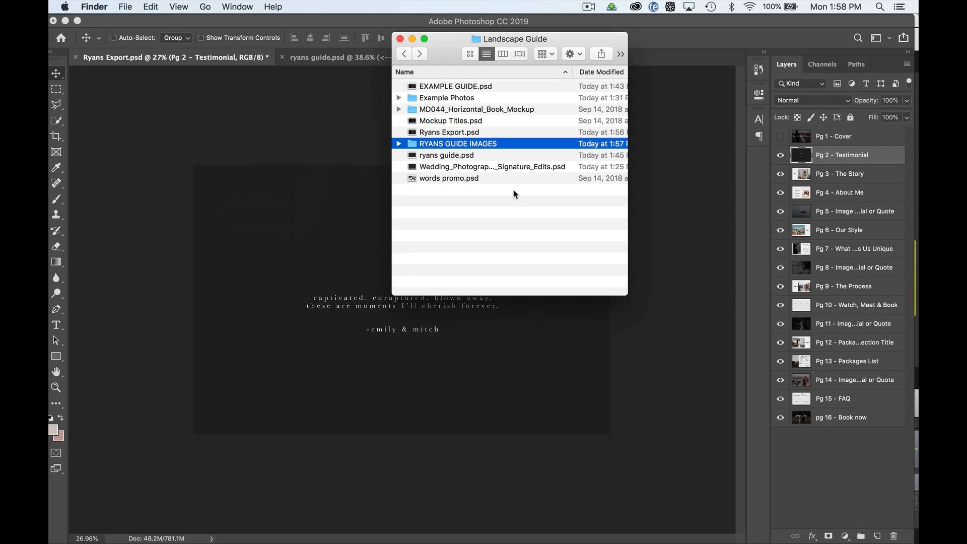
Open all 16 page JPEGs from the RYANS GUIDE IMAGES folder together in Preview.
{"action": "double_click", "coordinate": [415, 144]}
{"action": "scroll", "coordinate": [403, 142], "scroll_direction": "right", "scroll_amount": 5}
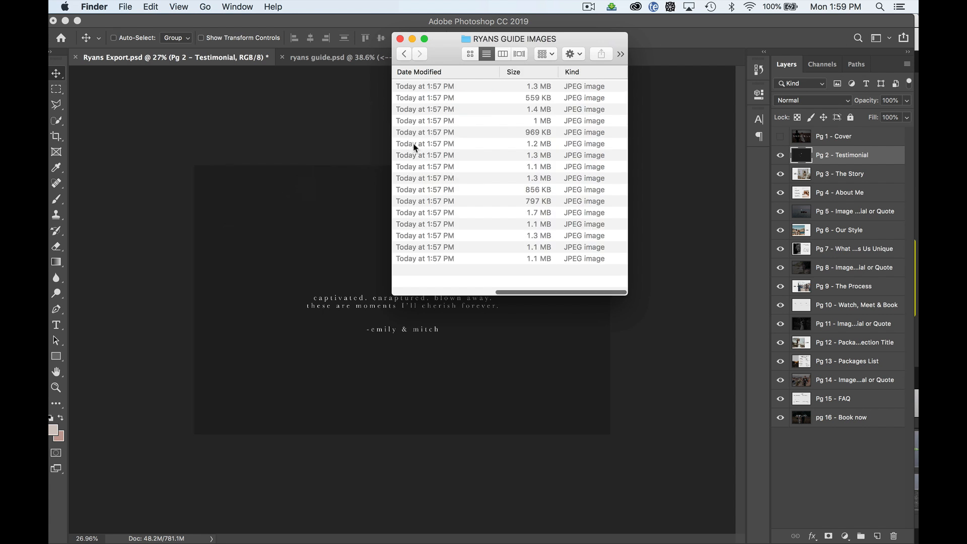
{"action": "scroll", "coordinate": [495, 144], "scroll_direction": "left", "scroll_amount": 5}
{"action": "left_click", "coordinate": [466, 88]}
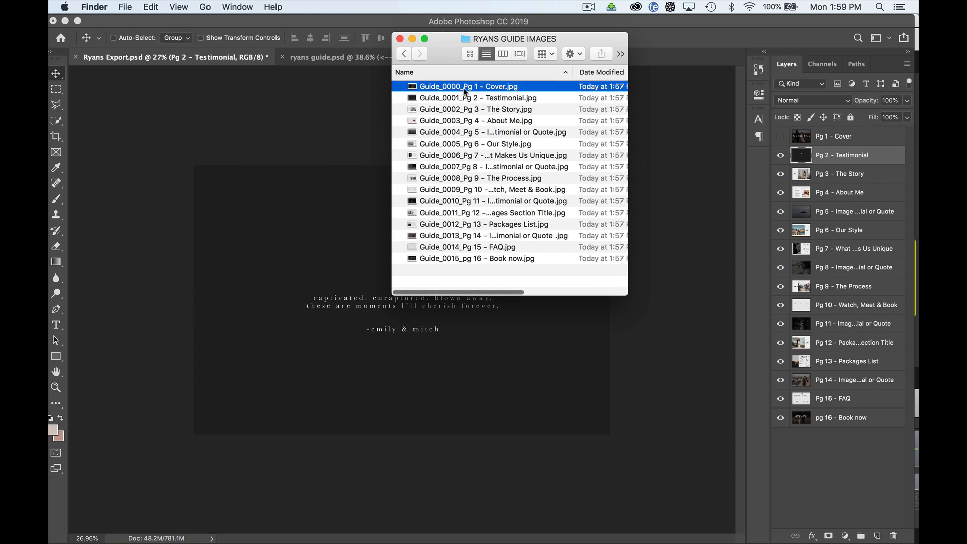
{"action": "left_click", "coordinate": [480, 260], "text": "shift"}
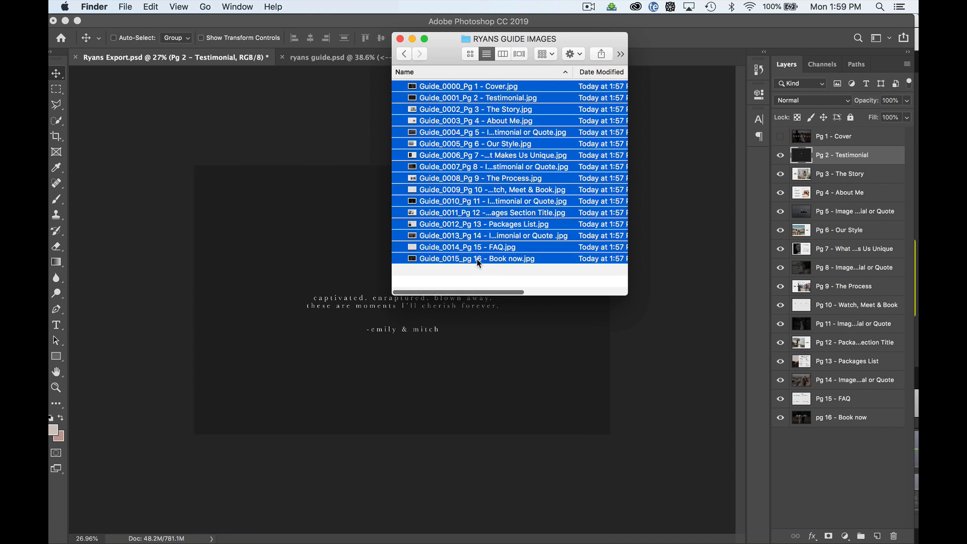
{"action": "double_click", "coordinate": [452, 131]}
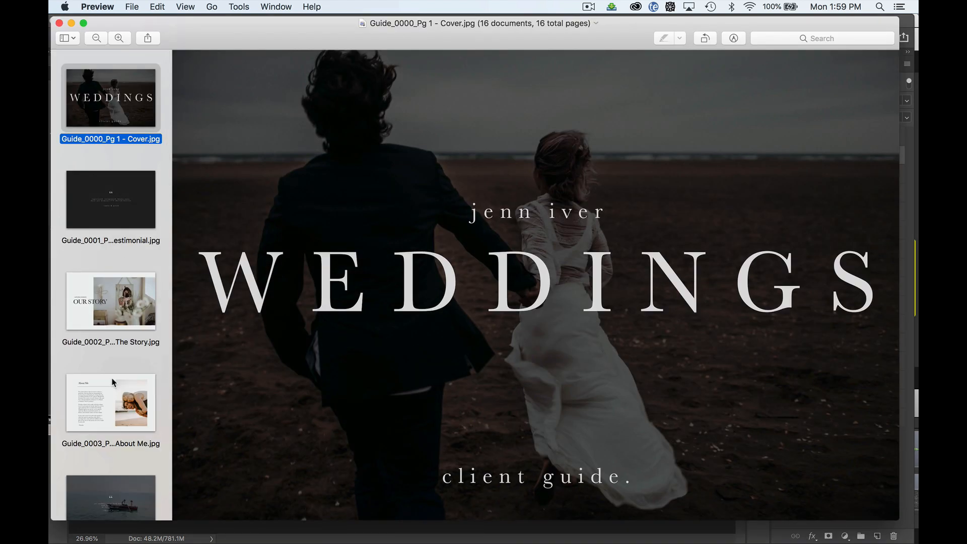
Resize all 16 page images proportionally to a width of 1920 pixels and close the Preview window.
{"action": "key", "text": "super+a"}
{"action": "left_click", "coordinate": [240, 7]}
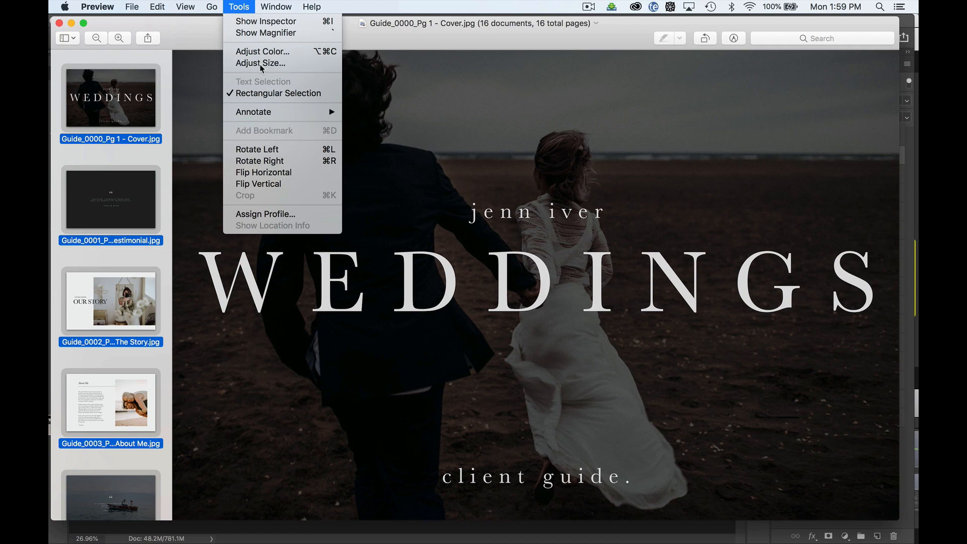
{"action": "left_click", "coordinate": [261, 65]}
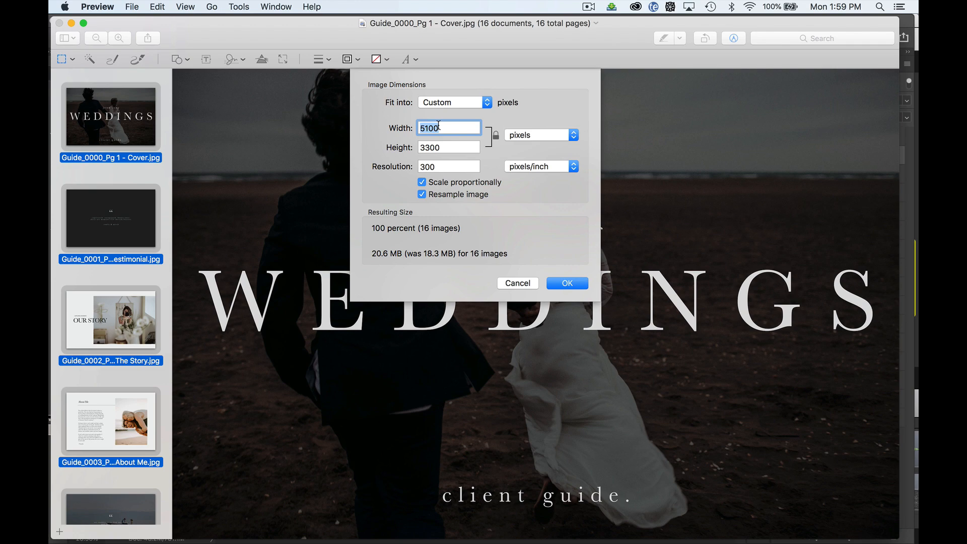
{"action": "type", "text": "1400"}
{"action": "key", "text": "BackSpace"}
{"action": "key", "text": "BackSpace"}
{"action": "key", "text": "BackSpace"}
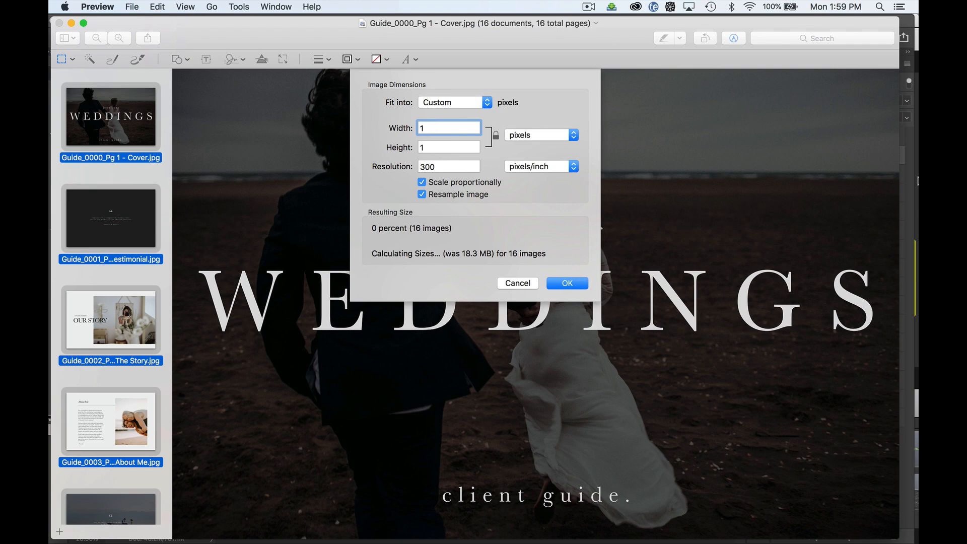
{"action": "type", "text": "920"}
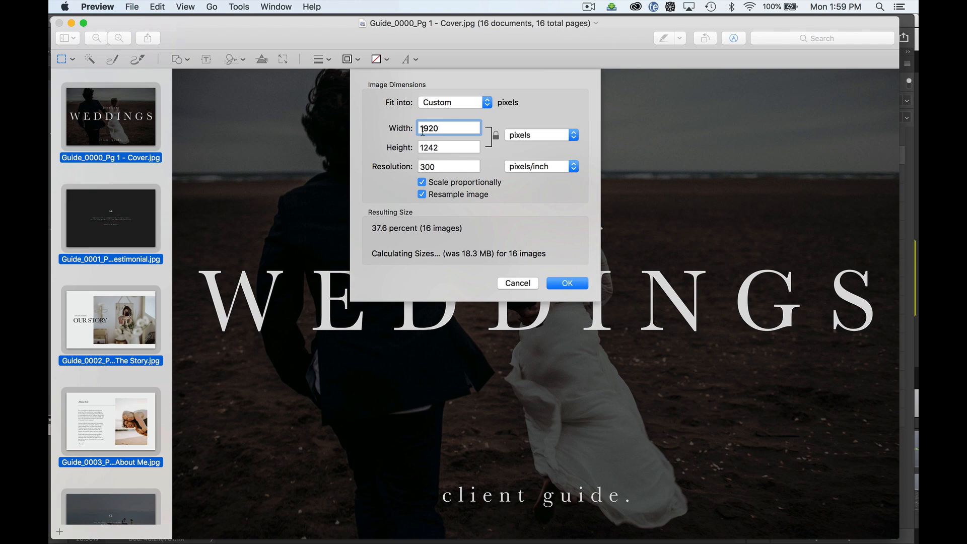
{"action": "left_click", "coordinate": [575, 285]}
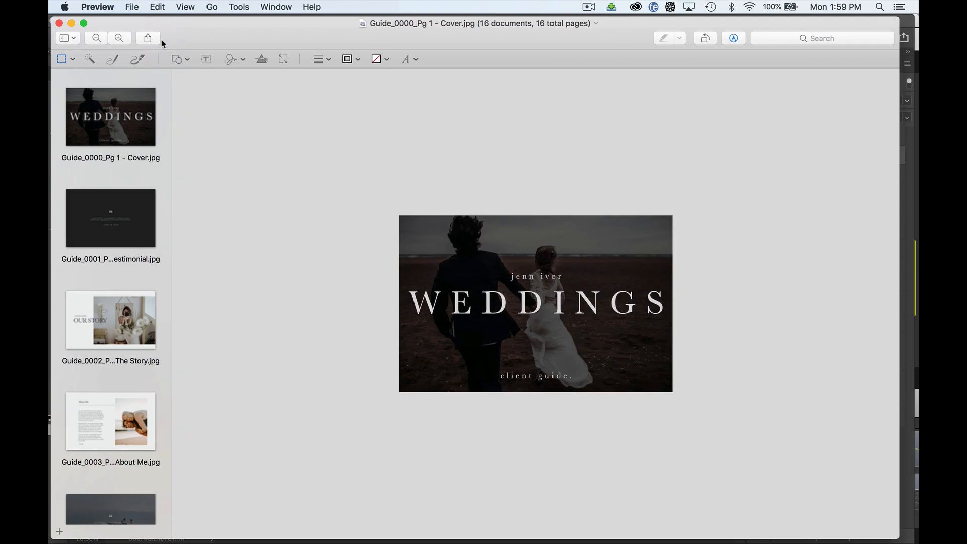
{"action": "left_click", "coordinate": [60, 24]}
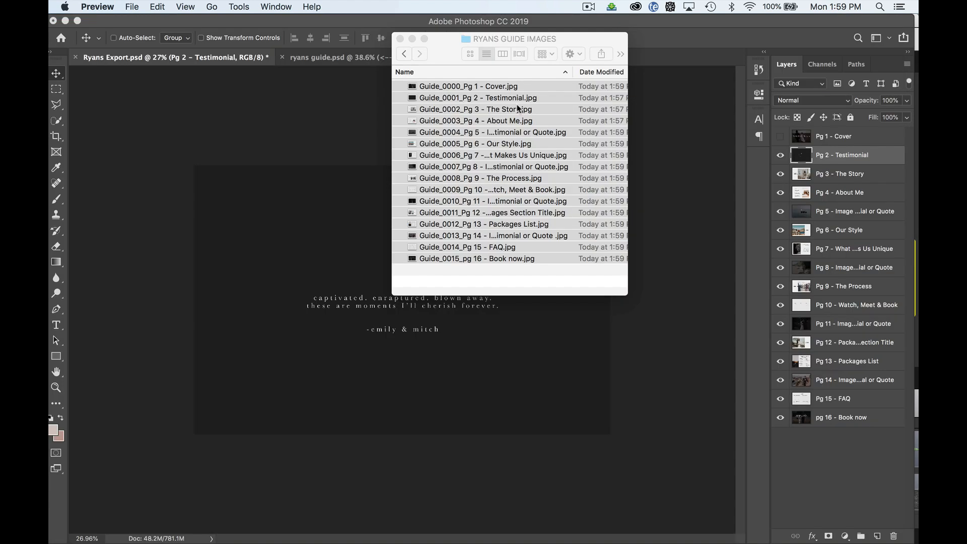
Check the file sizes of the resized page JPEGs in the RYANS GUIDE IMAGES folder.
{"action": "scroll", "coordinate": [518, 108], "scroll_direction": "right", "scroll_amount": 5}
{"action": "left_click", "coordinate": [547, 113]}
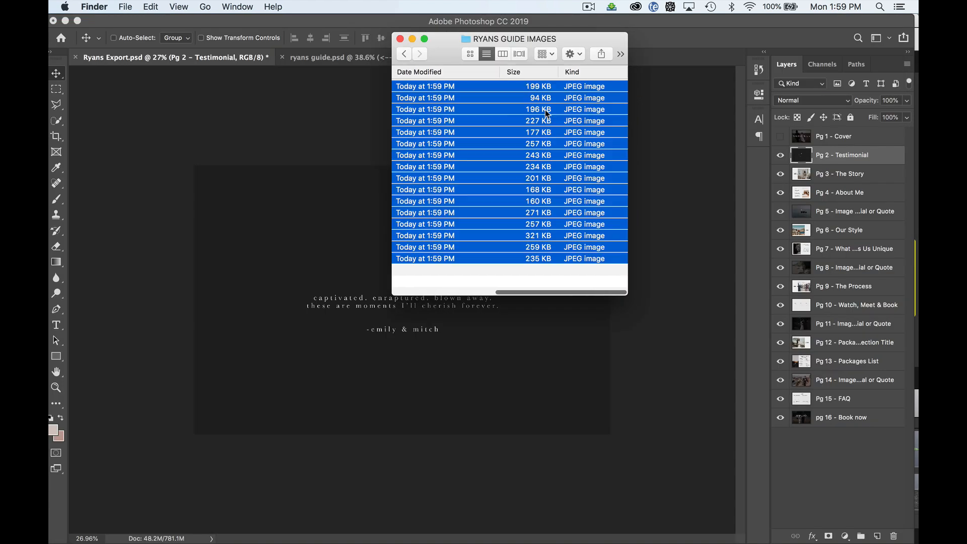
{"action": "left_click", "coordinate": [515, 90]}
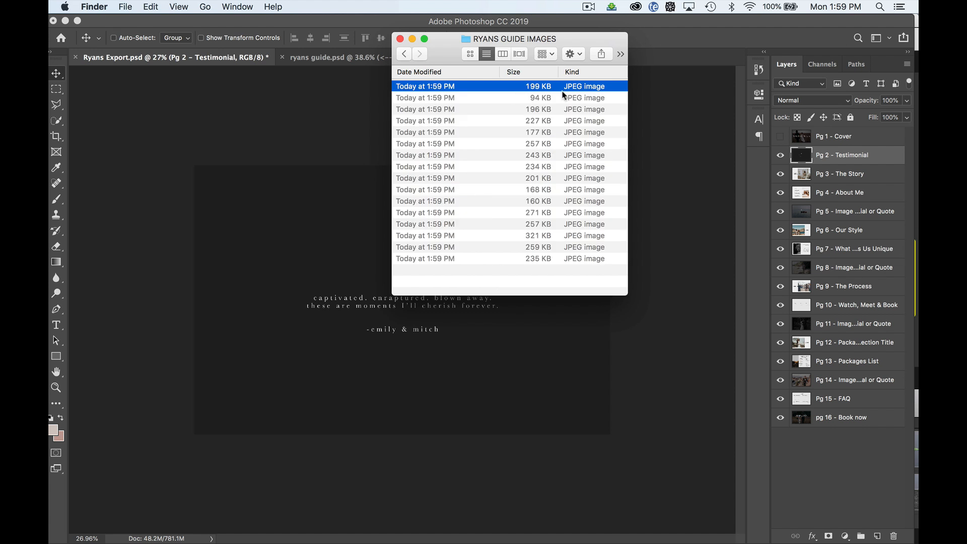
Check the total size of the RYANS GUIDE IMAGES folder after the resize through Get Info.
{"action": "left_click", "coordinate": [404, 50]}
{"action": "left_click", "coordinate": [457, 147]}
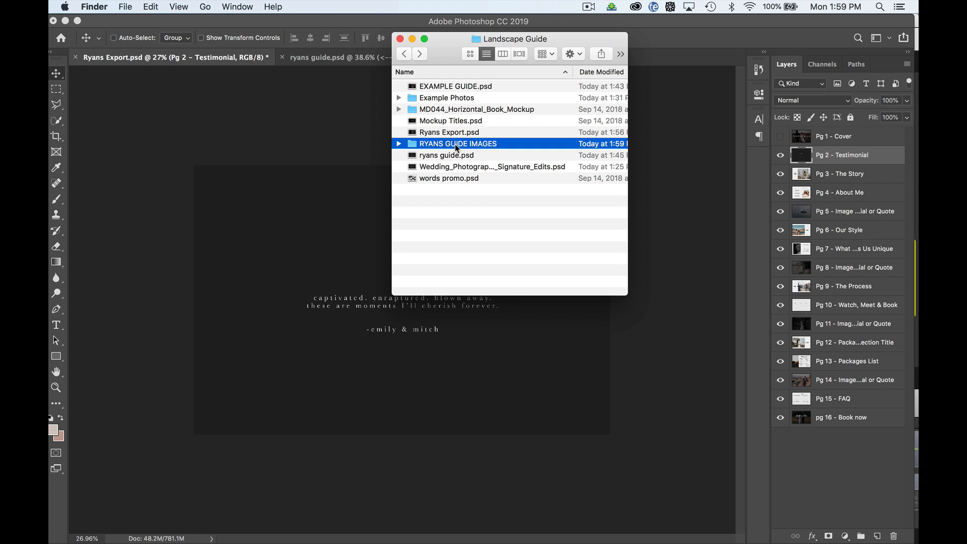
{"action": "right_click", "coordinate": [457, 147]}
{"action": "left_click", "coordinate": [491, 188]}
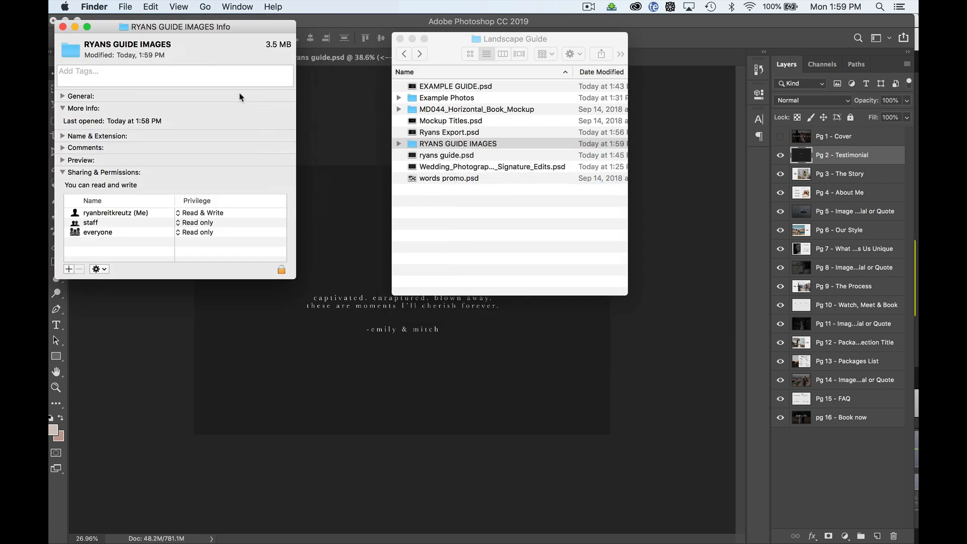
{"action": "left_click", "coordinate": [63, 27]}
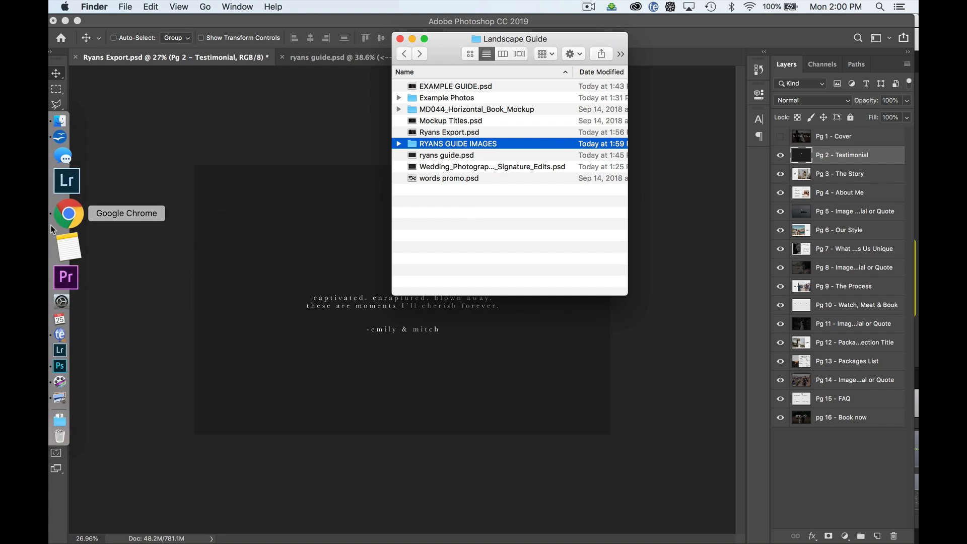
Switch to Chrome and open a new incognito window.
{"action": "left_click", "coordinate": [52, 222]}
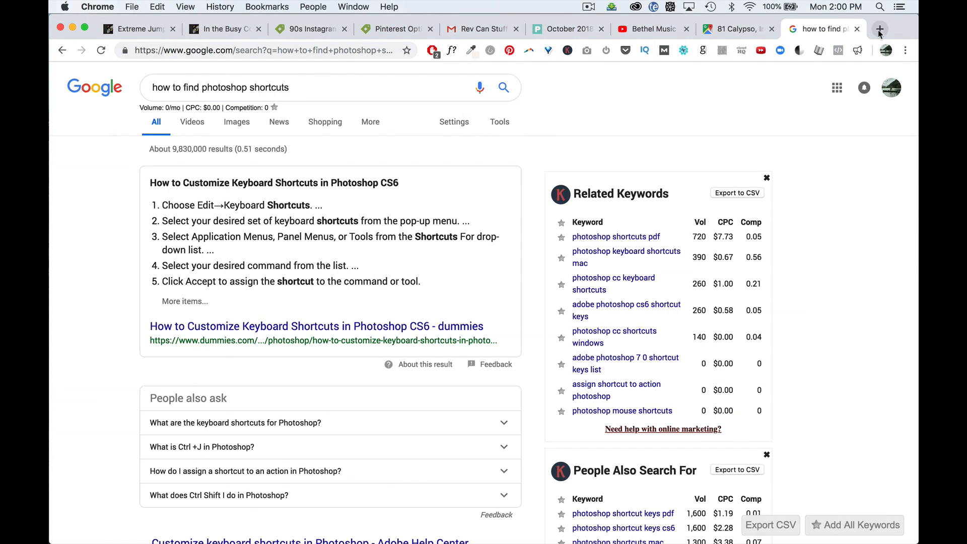
{"action": "key", "text": "super+space"}
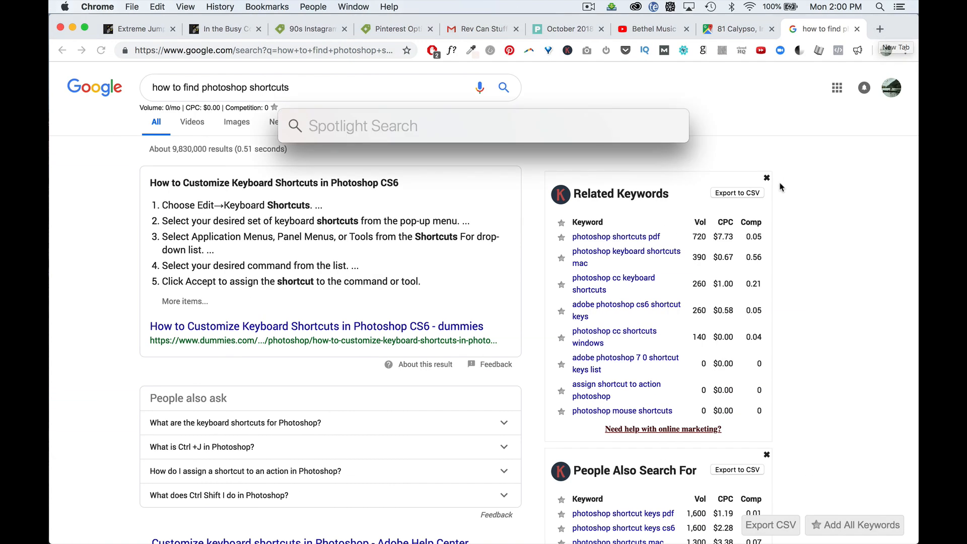
{"action": "key", "text": "Escape"}
{"action": "key", "text": "super+shift+n"}
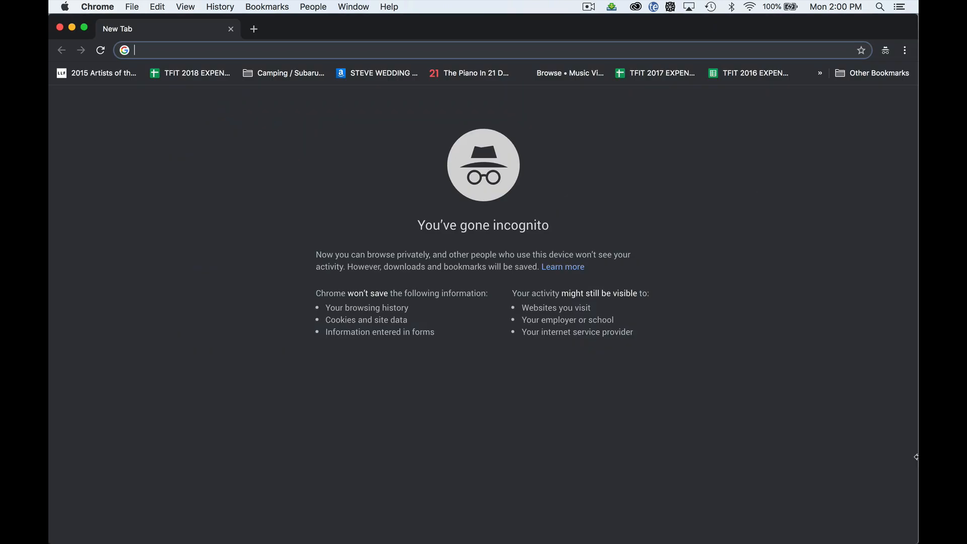
Search the web for "online image resizer" and look over the ResizeImage.net page from the results.
{"action": "type", "text": "go"}
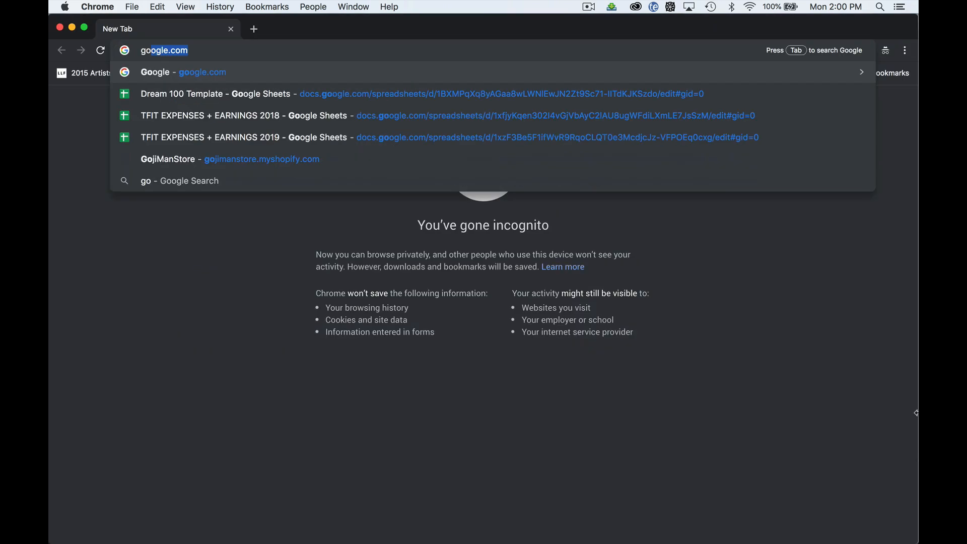
{"action": "key", "text": "BackSpace"}
{"action": "key", "text": "BackSpace"}
{"action": "key", "text": "BackSpace"}
{"action": "type", "text": "online imag"}
{"action": "type", "text": "e r"}
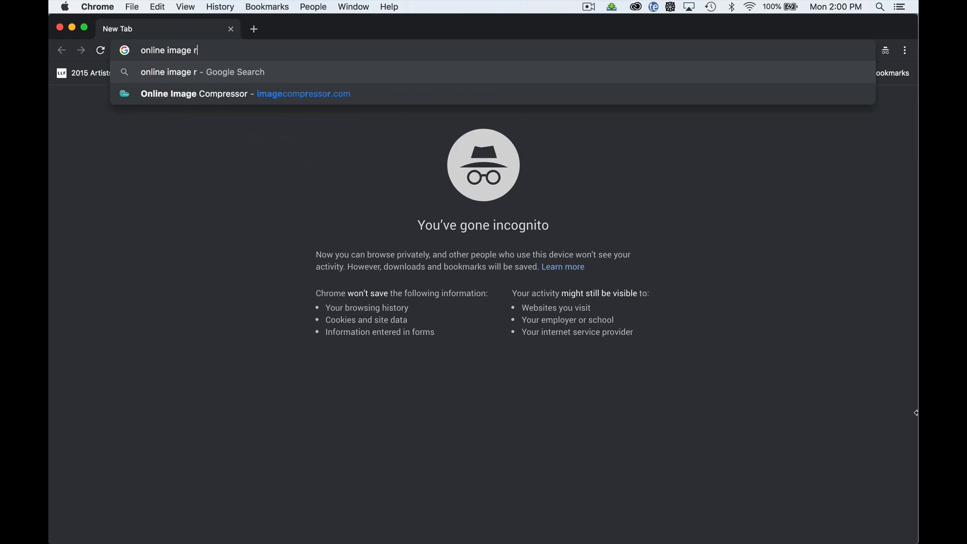
{"action": "type", "text": "esizer"}
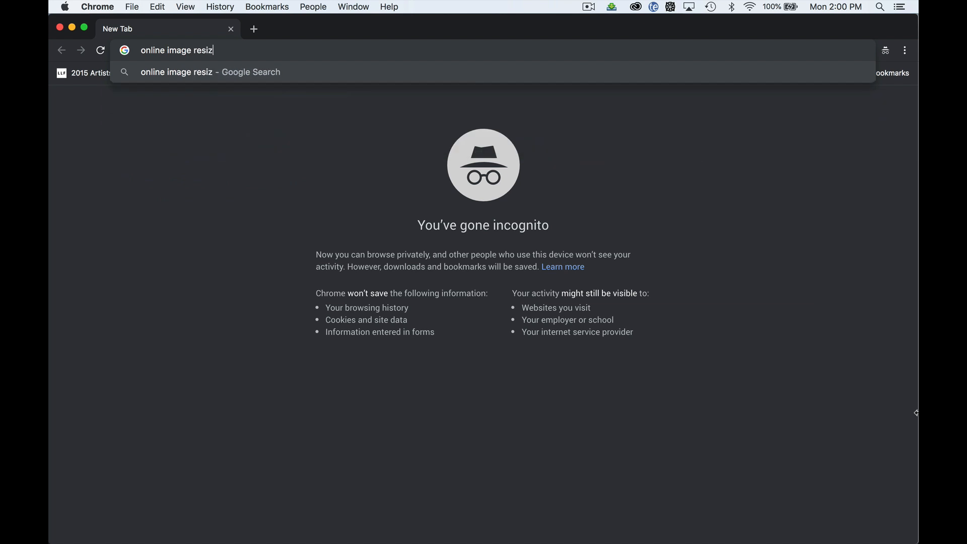
{"action": "key", "text": "Return"}
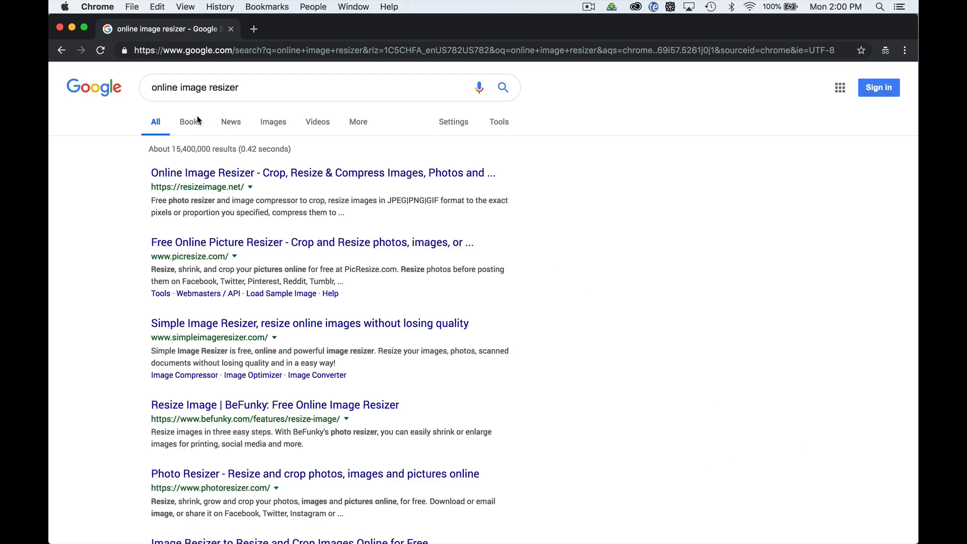
{"action": "left_click", "coordinate": [190, 173]}
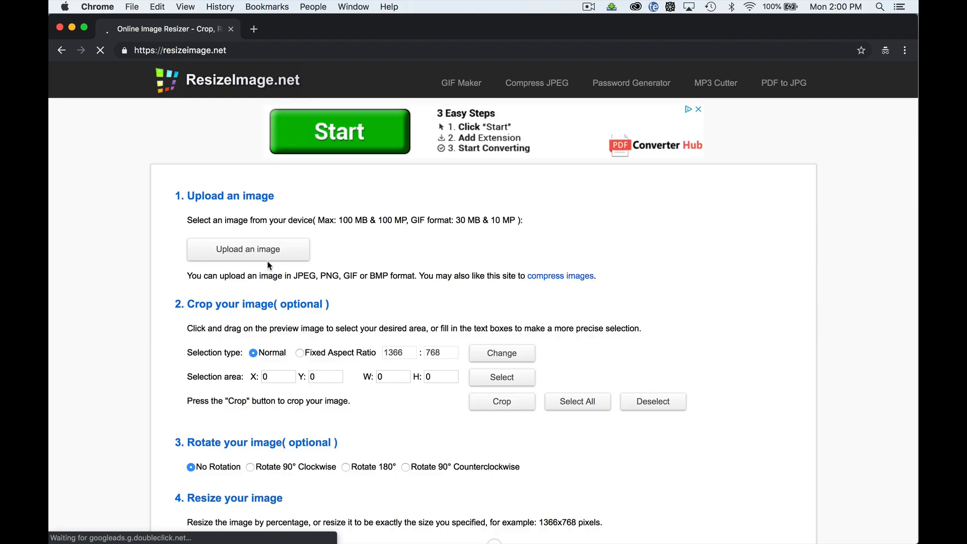
{"action": "scroll", "coordinate": [292, 311], "scroll_direction": "down", "scroll_amount": 2}
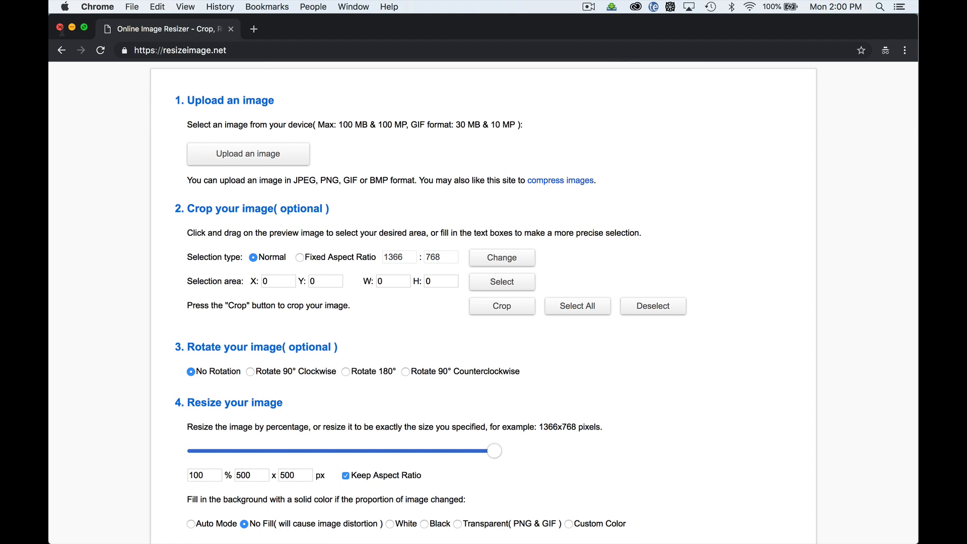
Go to the Optimizilla online image compressor at imagecompressor.com.
{"action": "left_click", "coordinate": [195, 49]}
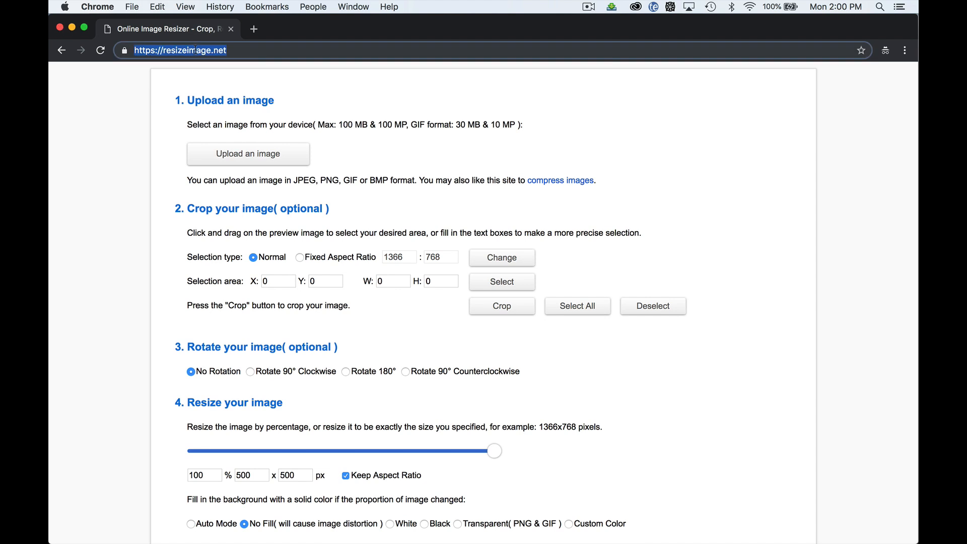
{"action": "type", "text": "compress"}
{"action": "key", "text": "BackSpace"}
{"action": "key", "text": "BackSpace"}
{"action": "key", "text": "BackSpace"}
{"action": "key", "text": "BackSpace"}
{"action": "key", "text": "BackSpace"}
{"action": "key", "text": "BackSpace"}
{"action": "key", "text": "BackSpace"}
{"action": "key", "text": "BackSpace"}
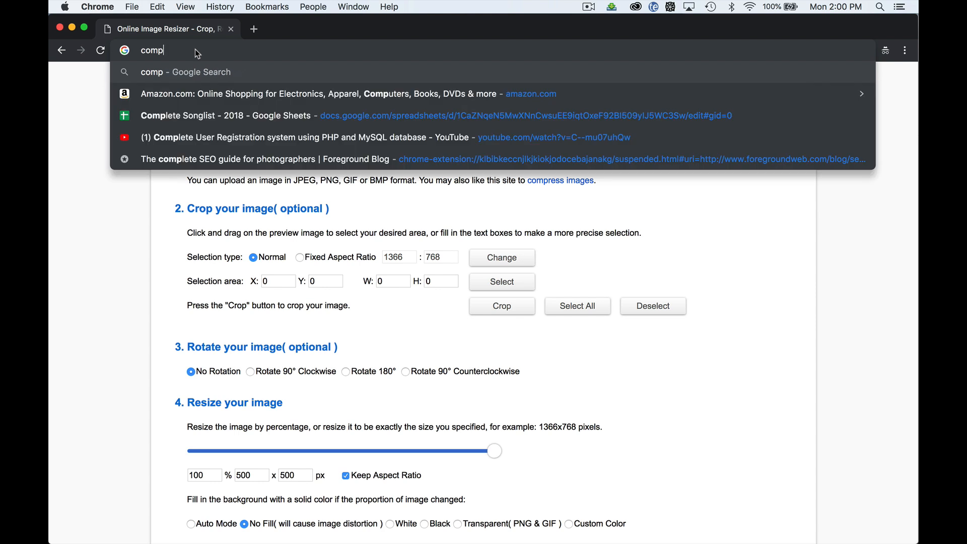
{"action": "type", "text": "image"}
{"action": "key", "text": "Return"}
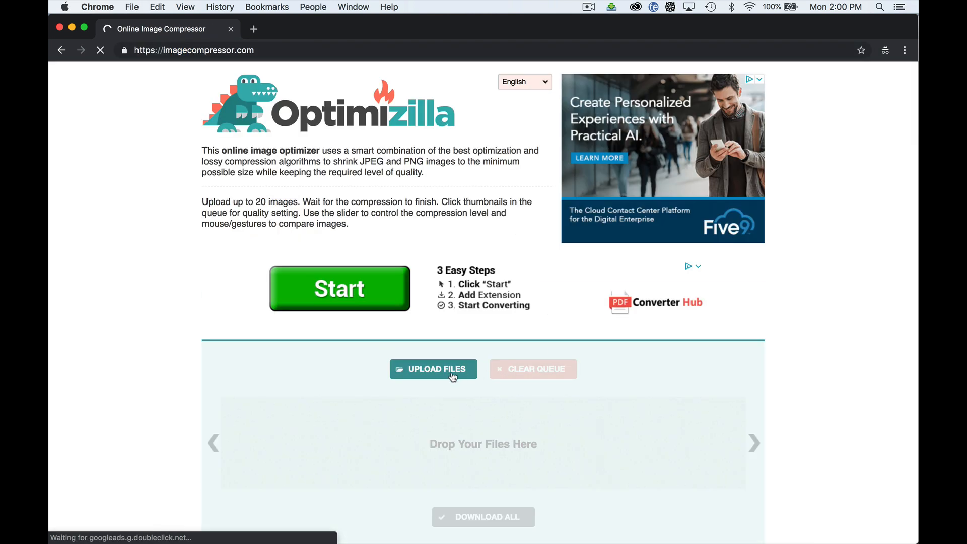
Upload all 16 page JPEGs from the RYANS GUIDE IMAGES folder to the image compressor.
{"action": "left_click", "coordinate": [456, 377]}
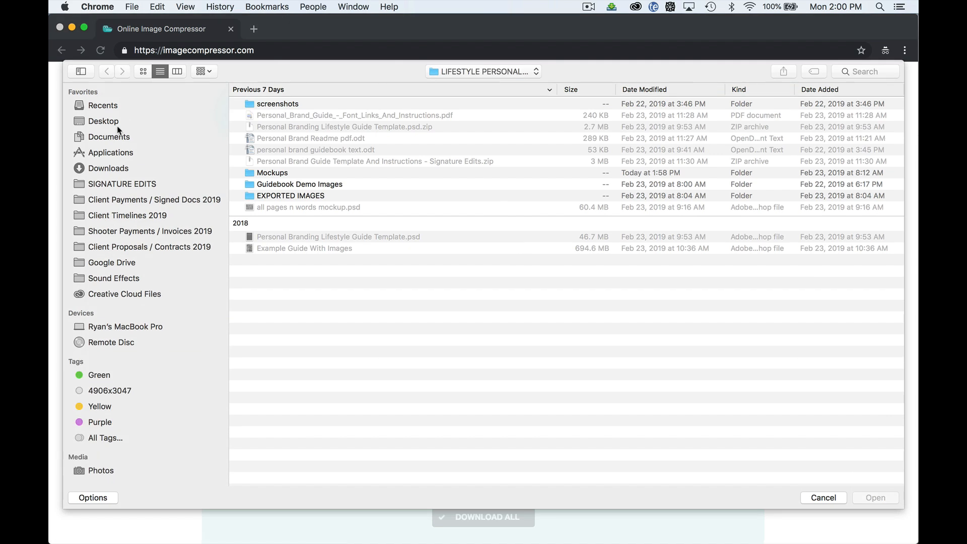
{"action": "left_click", "coordinate": [118, 124]}
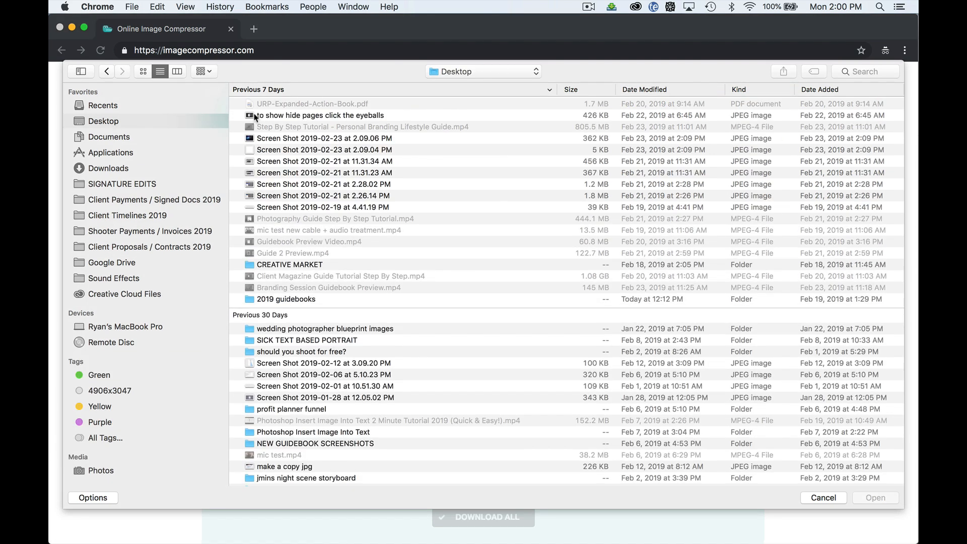
{"action": "key", "text": "super+a"}
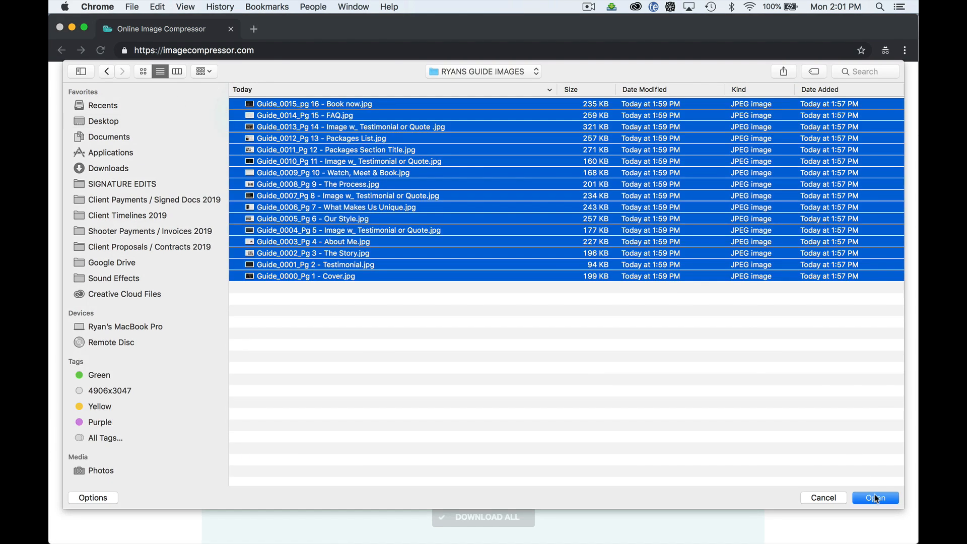
{"action": "left_click", "coordinate": [877, 498]}
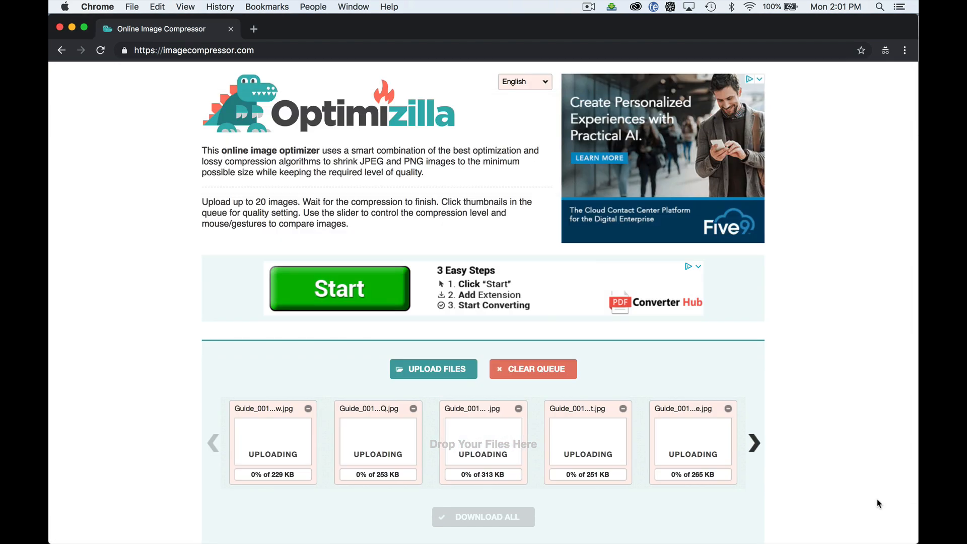
Compare the original and compressed previews of the Book now page and check the compression of the other queued images.
{"action": "scroll", "coordinate": [363, 366], "scroll_direction": "down", "scroll_amount": 5}
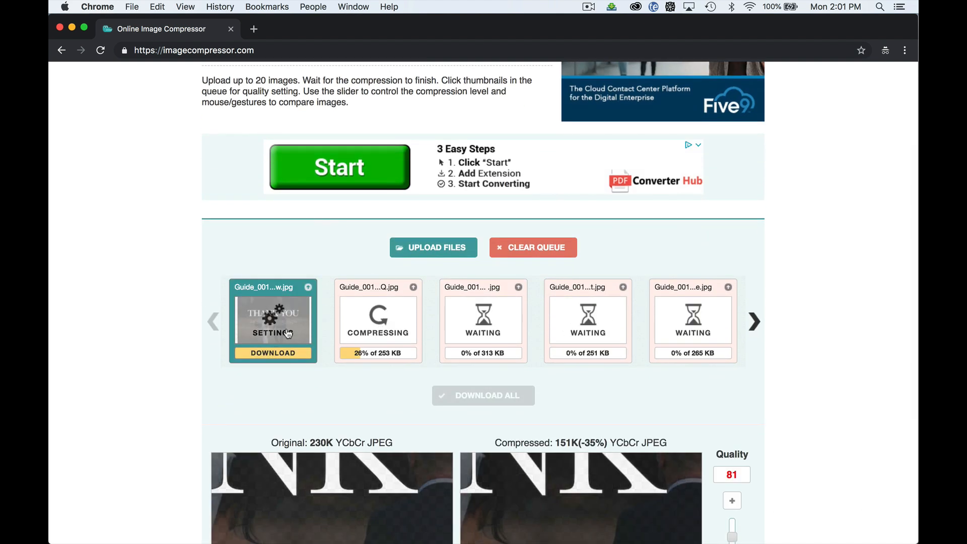
{"action": "scroll", "coordinate": [318, 414], "scroll_direction": "down", "scroll_amount": 5}
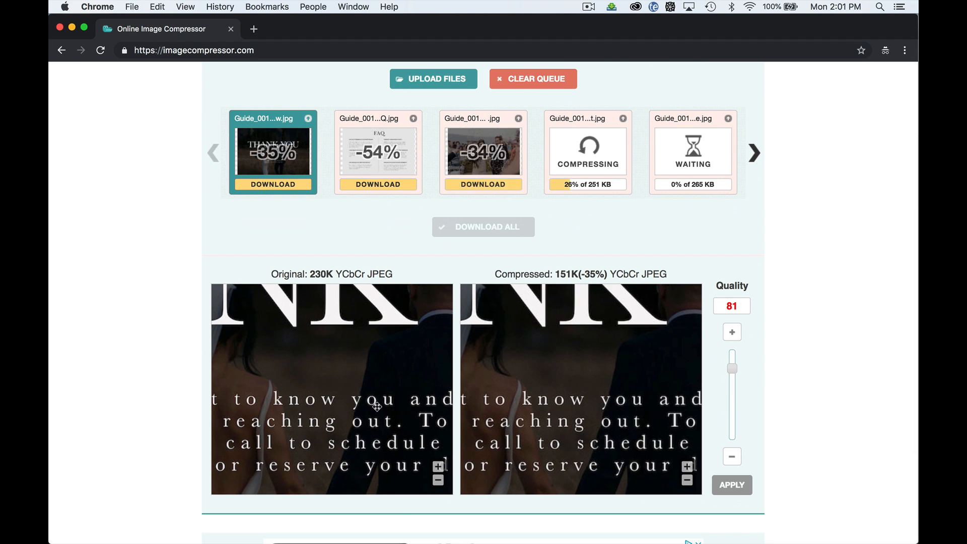
{"action": "left_click_drag", "start_coordinate": [469, 373], "coordinate": [395, 443]}
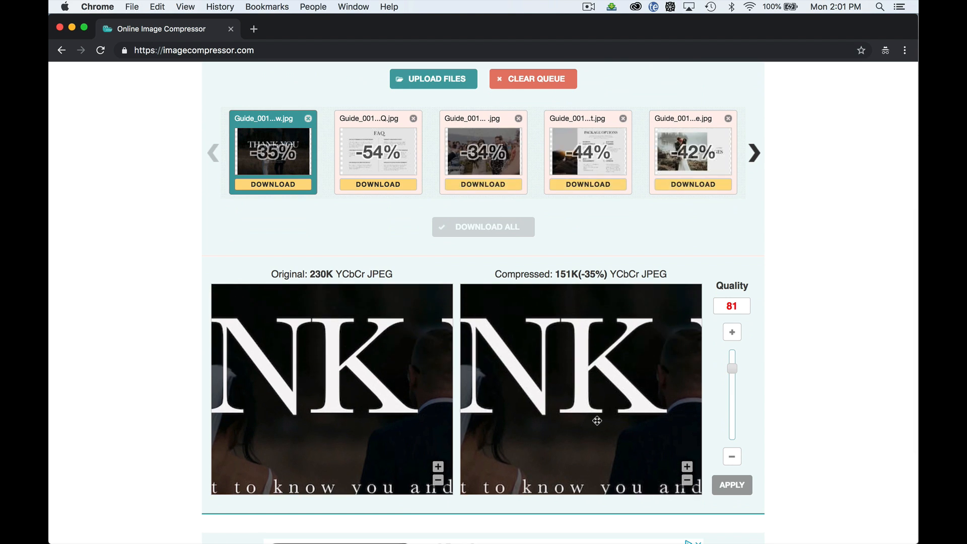
{"action": "left_click_drag", "start_coordinate": [598, 421], "coordinate": [608, 283]}
{"action": "left_click_drag", "start_coordinate": [601, 401], "coordinate": [601, 353]}
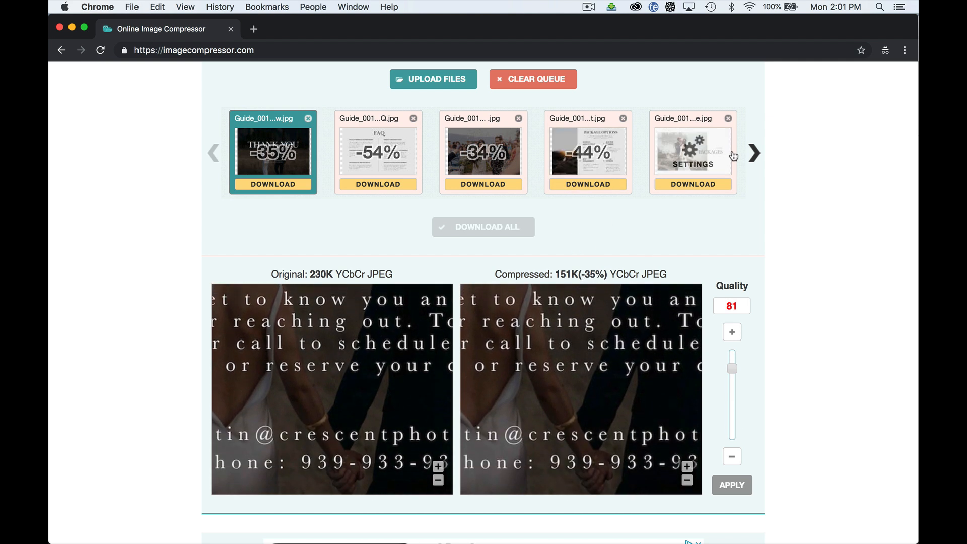
{"action": "left_click", "coordinate": [754, 153]}
{"action": "left_click", "coordinate": [754, 153]}
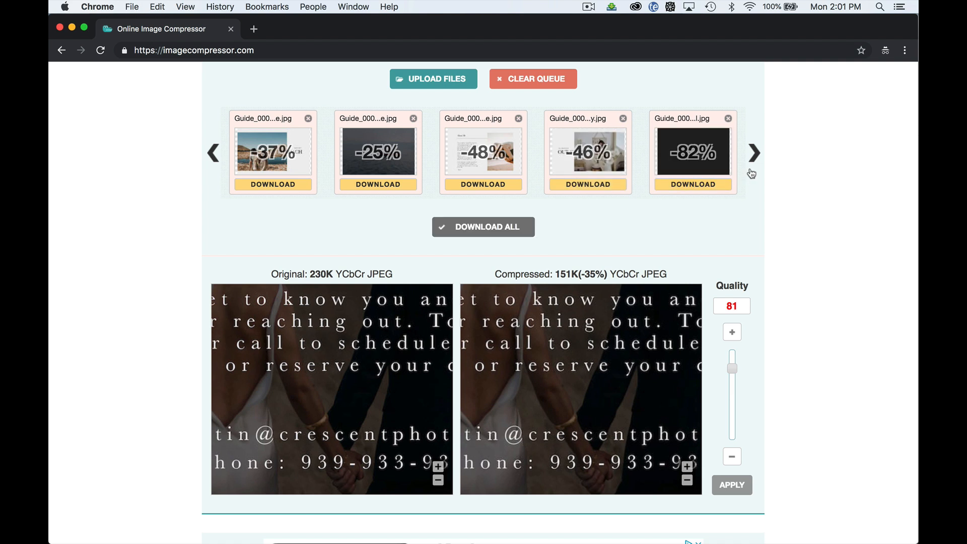
Download all compressed images as a zip, extract it, and open the imagecompressor (1) folder in Downloads.
{"action": "left_click", "coordinate": [480, 229]}
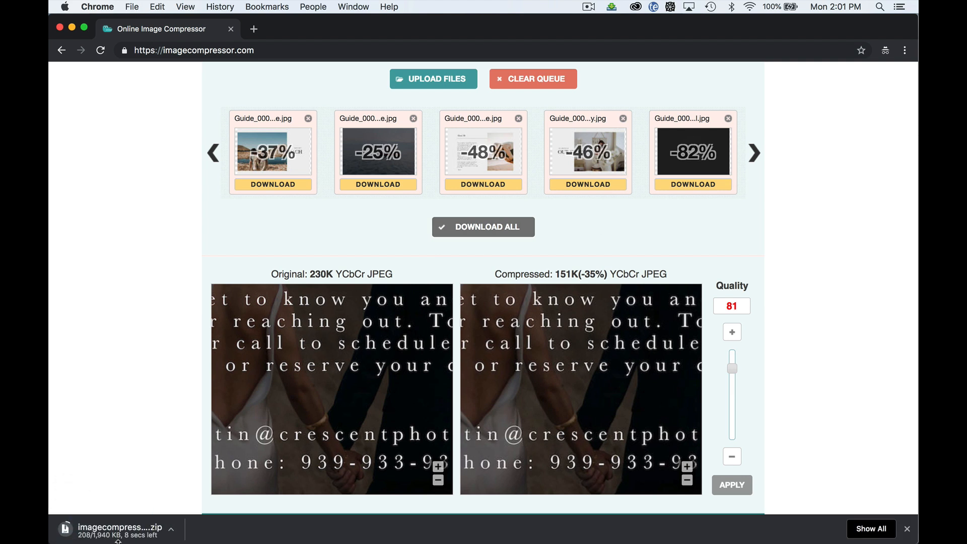
{"action": "left_click", "coordinate": [138, 532]}
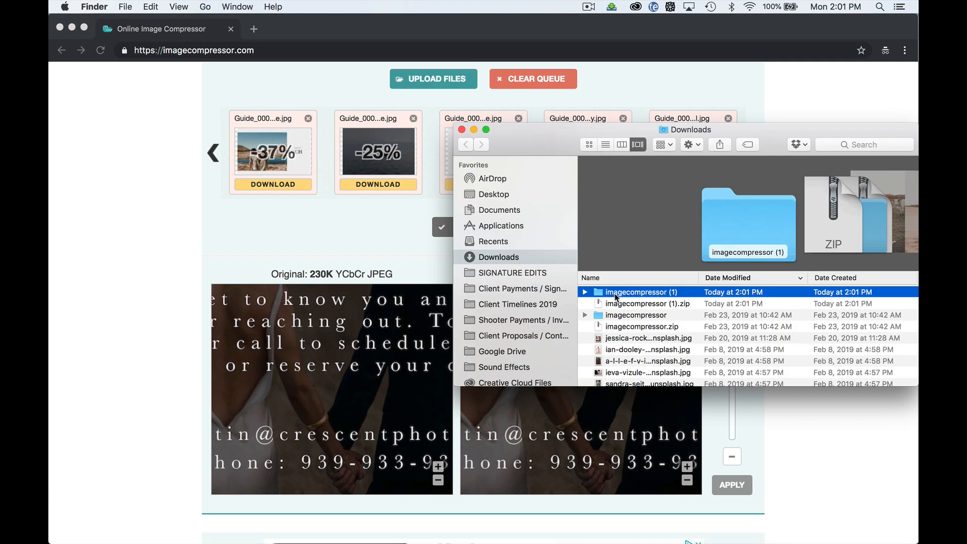
{"action": "double_click", "coordinate": [616, 295]}
Switch to Photoshop and load all 16 compressed JPEGs from the imagecompressor (1) folder in Downloads into a PDF Presentation.
{"action": "mouse_move", "coordinate": [50, 242]}
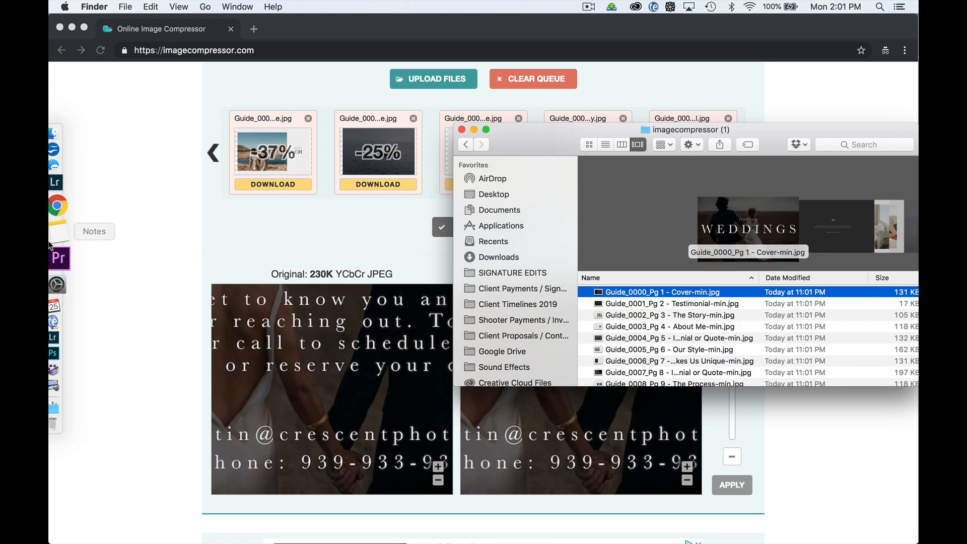
{"action": "left_click", "coordinate": [64, 330]}
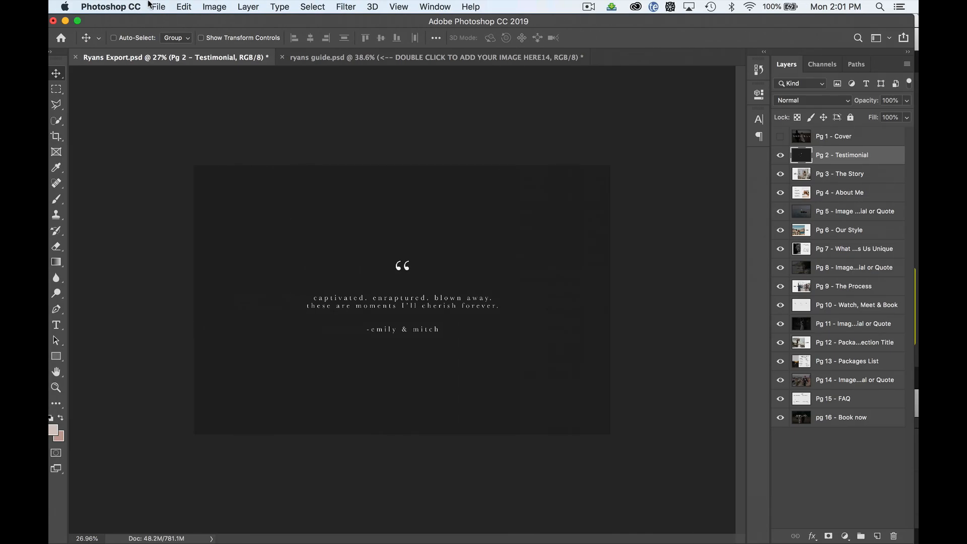
{"action": "left_click", "coordinate": [160, 5]}
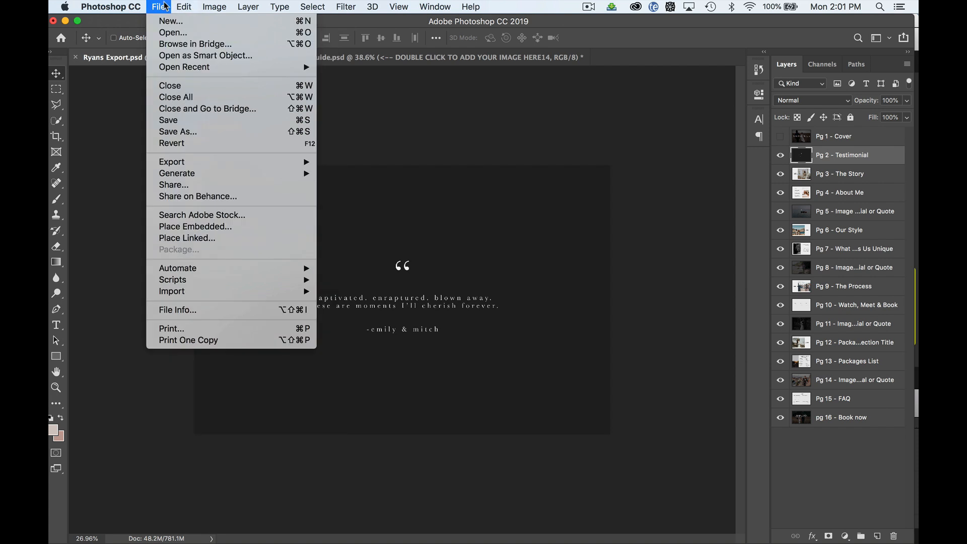
{"action": "mouse_move", "coordinate": [229, 272]}
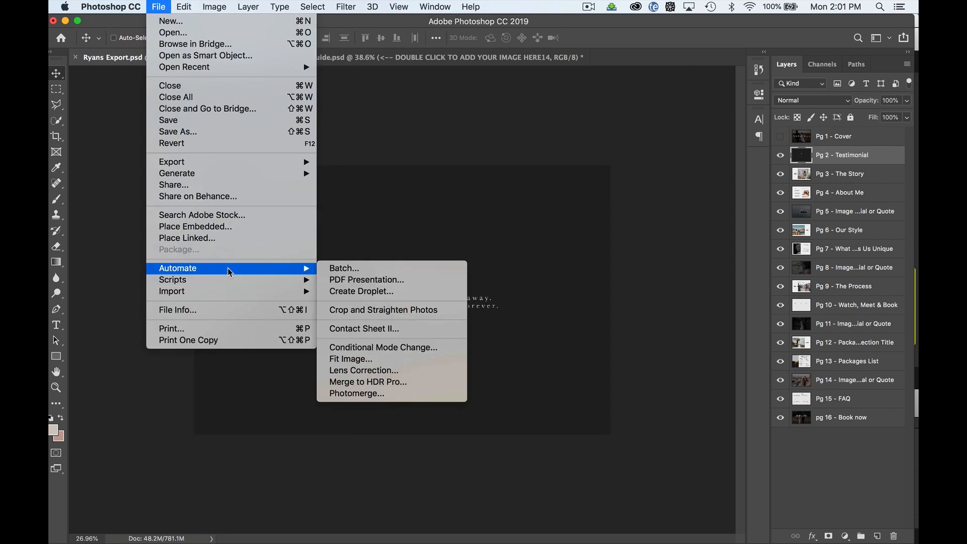
{"action": "left_click", "coordinate": [405, 282]}
{"action": "left_click", "coordinate": [432, 239]}
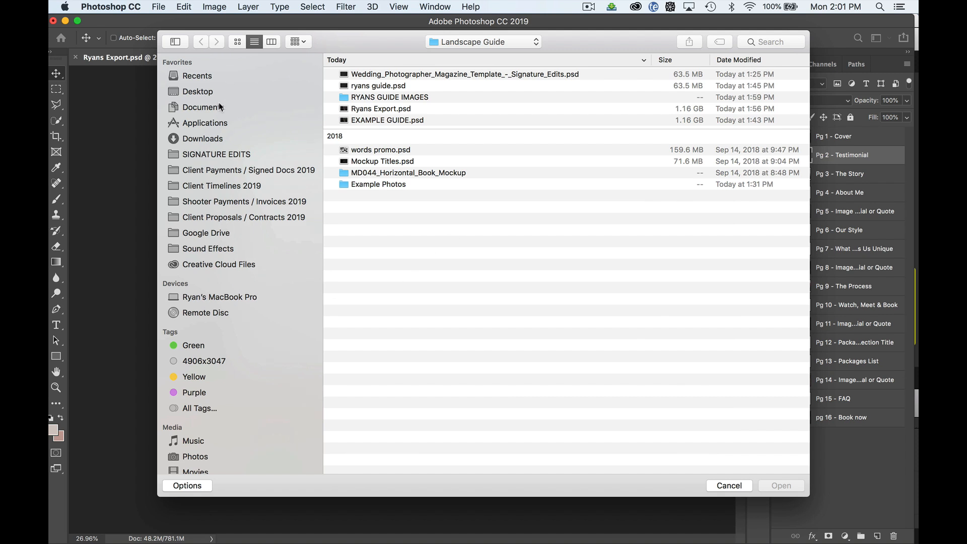
{"action": "left_click", "coordinate": [210, 135]}
{"action": "double_click", "coordinate": [395, 87]}
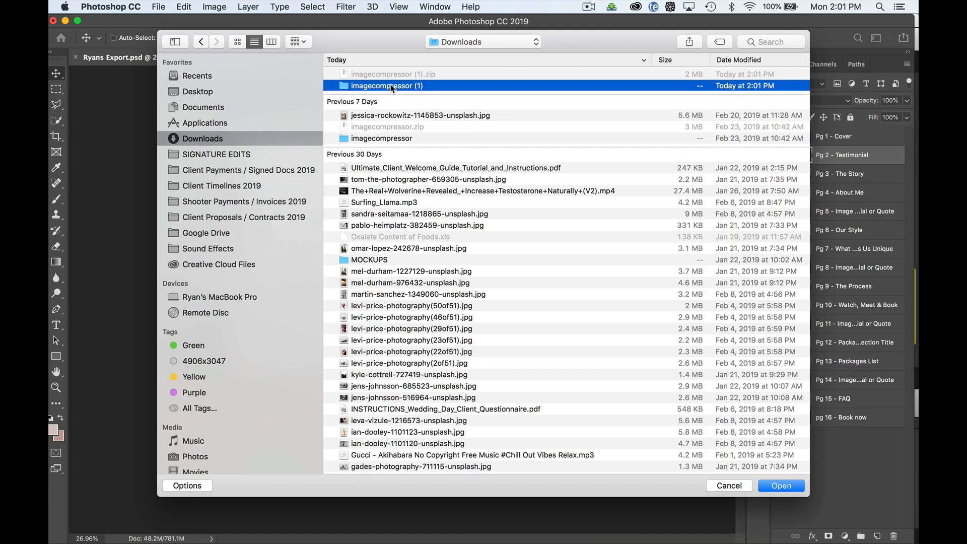
{"action": "left_click", "coordinate": [412, 100]}
{"action": "key", "text": "super+a"}
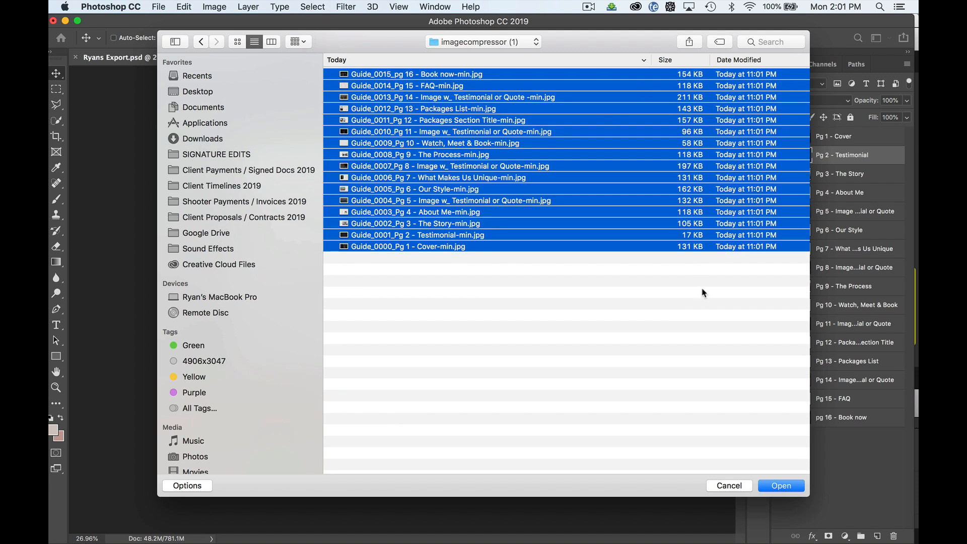
{"action": "left_click", "coordinate": [781, 486]}
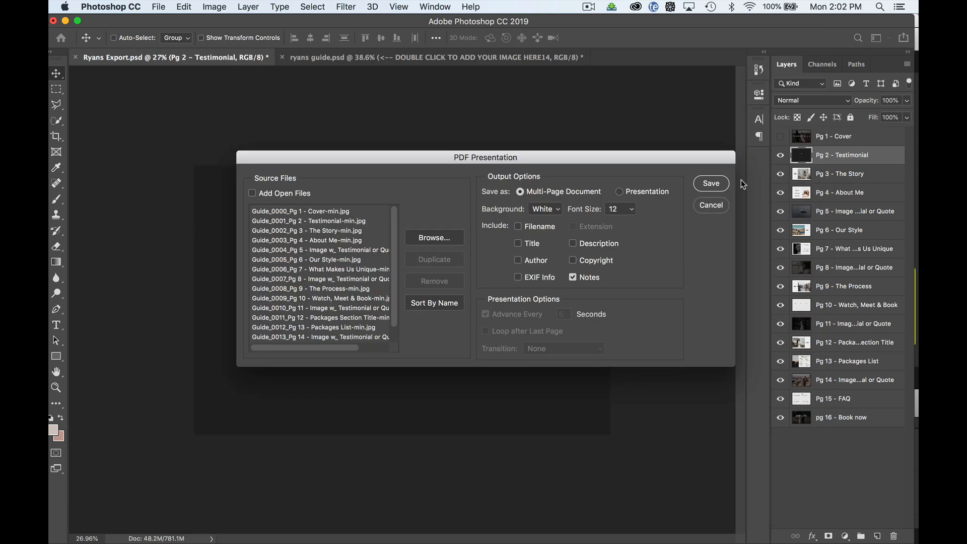
Save the multi-page PDF document to the Desktop under the name "ryans guide!".
{"action": "left_click", "coordinate": [711, 184]}
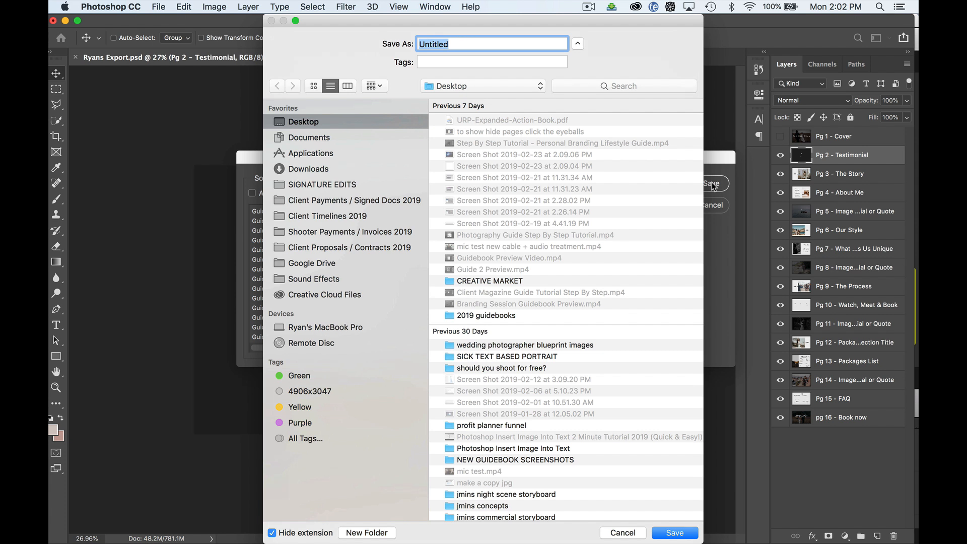
{"action": "type", "text": "ryans guide!"}
{"action": "left_click", "coordinate": [682, 535]}
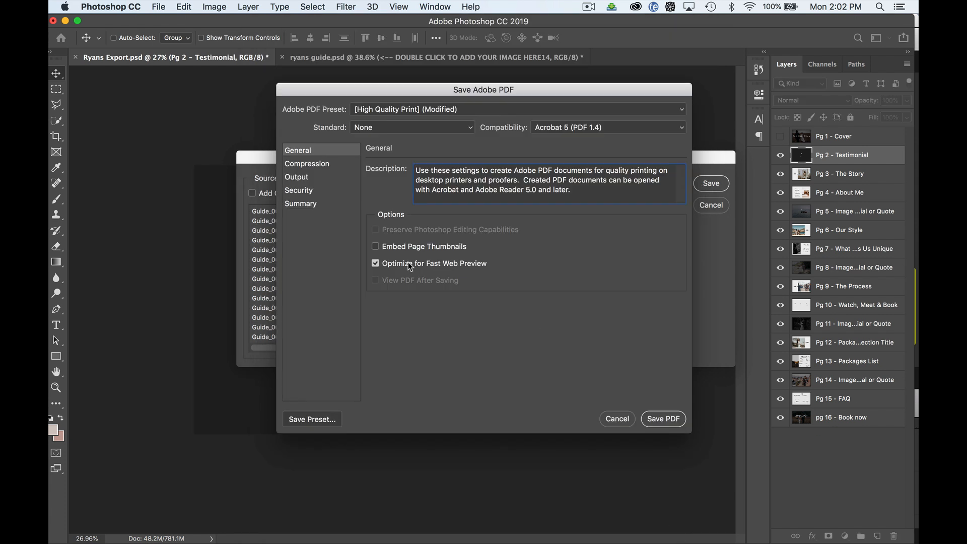
Review the PDF compression settings and apply the [Smallest File Size] Adobe PDF preset.
{"action": "left_click", "coordinate": [323, 165]}
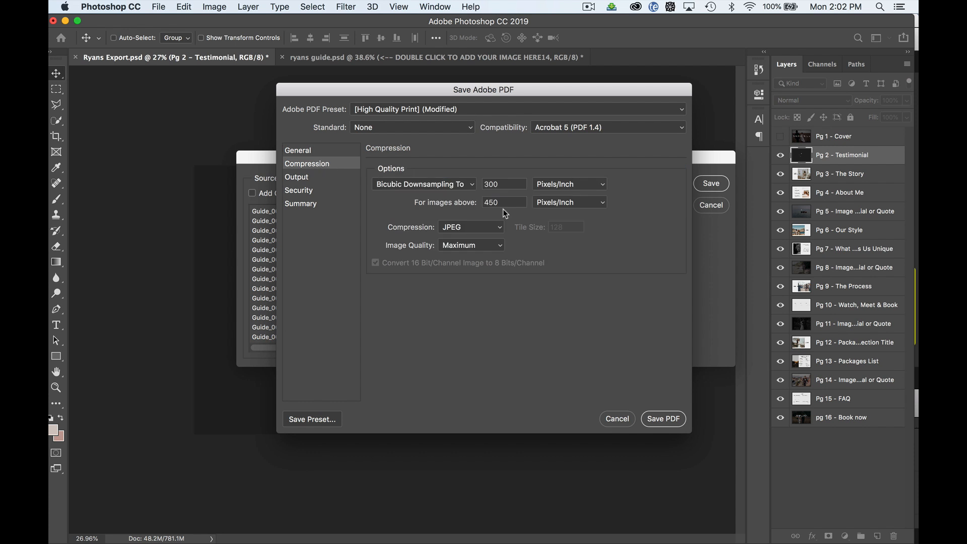
{"action": "left_click", "coordinate": [488, 245]}
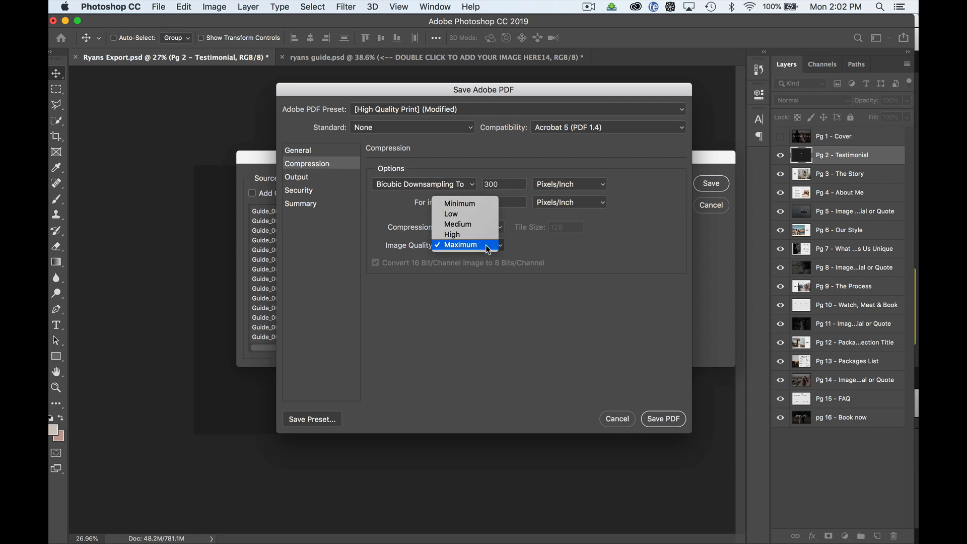
{"action": "left_click", "coordinate": [431, 188]}
{"action": "left_click", "coordinate": [369, 126]}
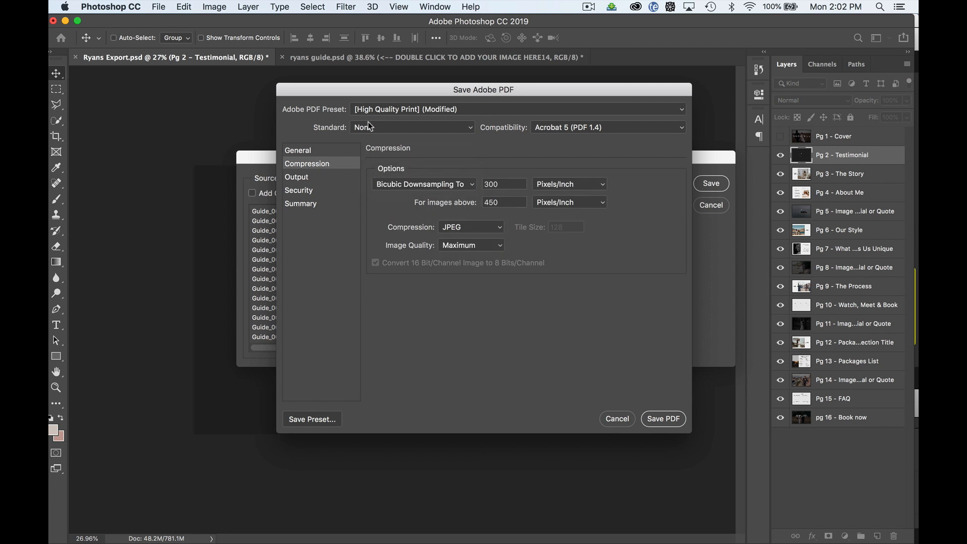
{"action": "left_click", "coordinate": [415, 111]}
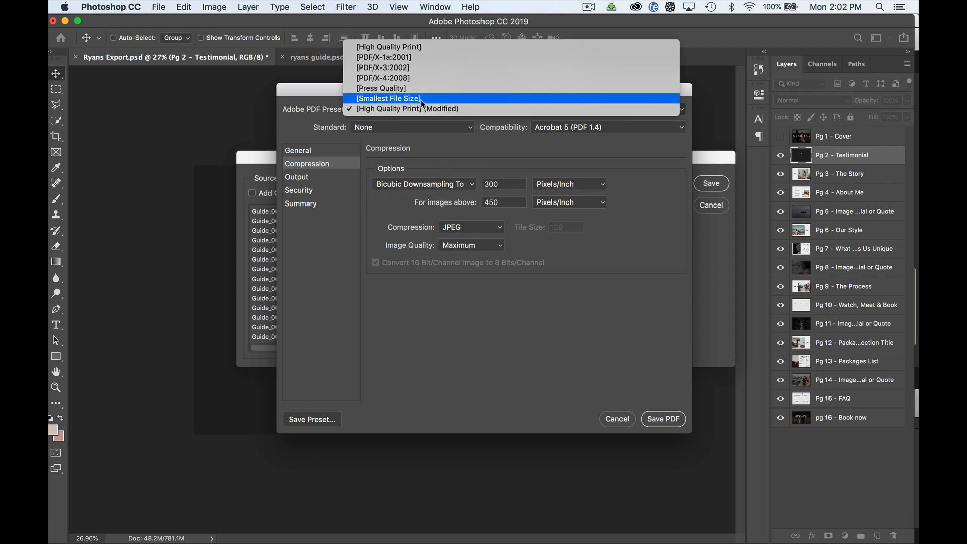
{"action": "left_click", "coordinate": [419, 98]}
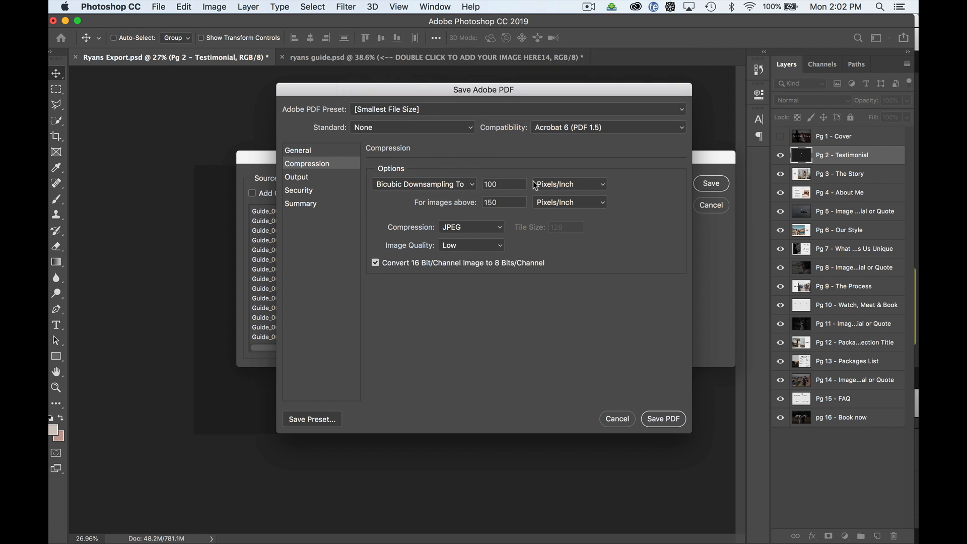
Set the compression image quality to Medium and save the PDF.
{"action": "left_click", "coordinate": [476, 250]}
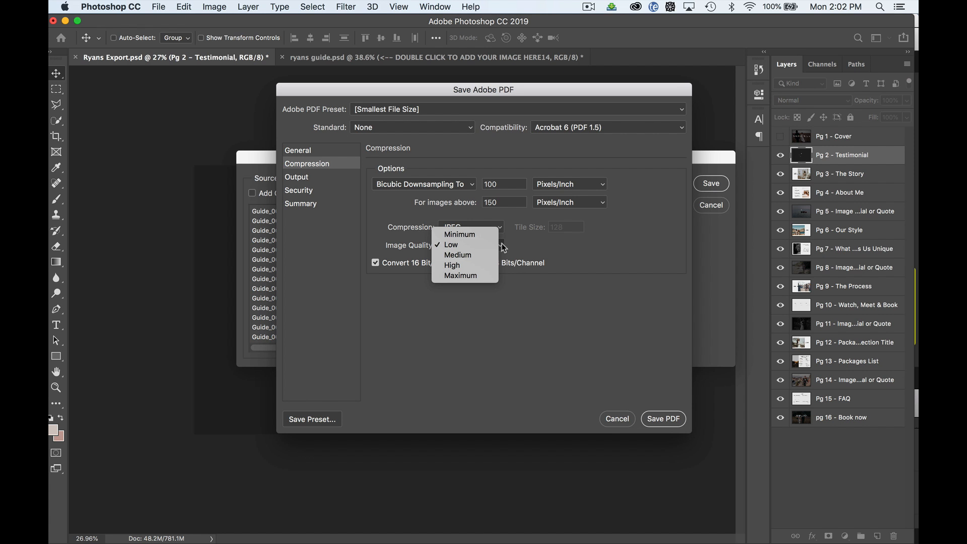
{"action": "left_click", "coordinate": [476, 266]}
{"action": "left_click", "coordinate": [471, 246]}
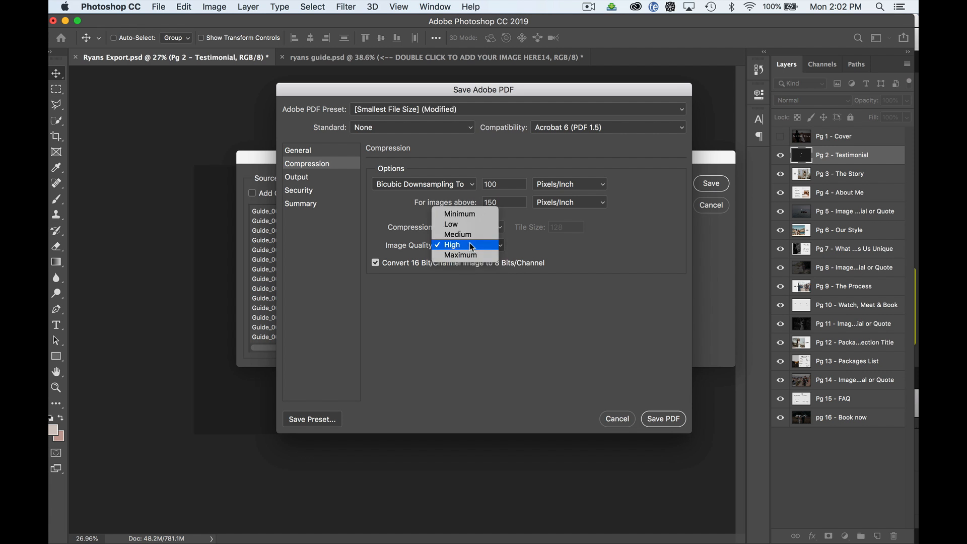
{"action": "left_click", "coordinate": [467, 235]}
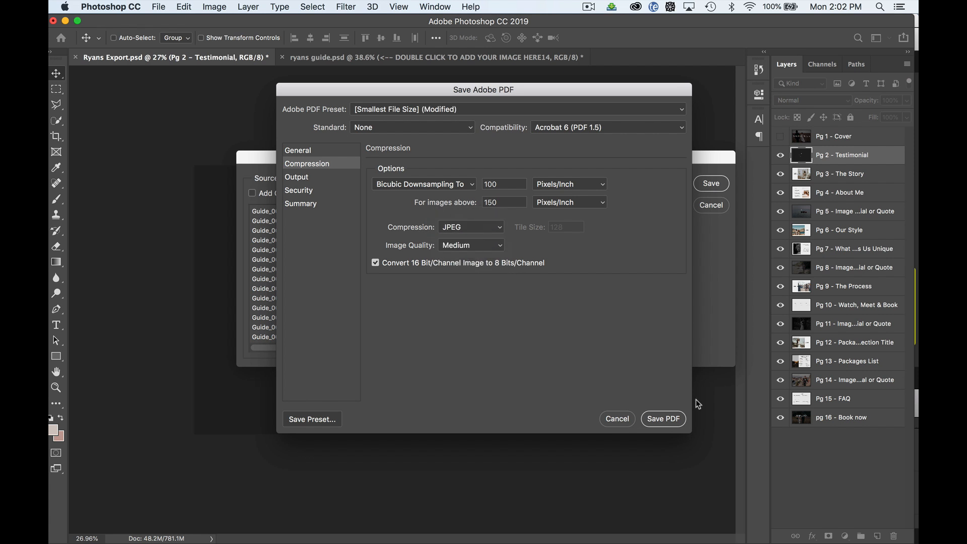
{"action": "left_click", "coordinate": [663, 419]}
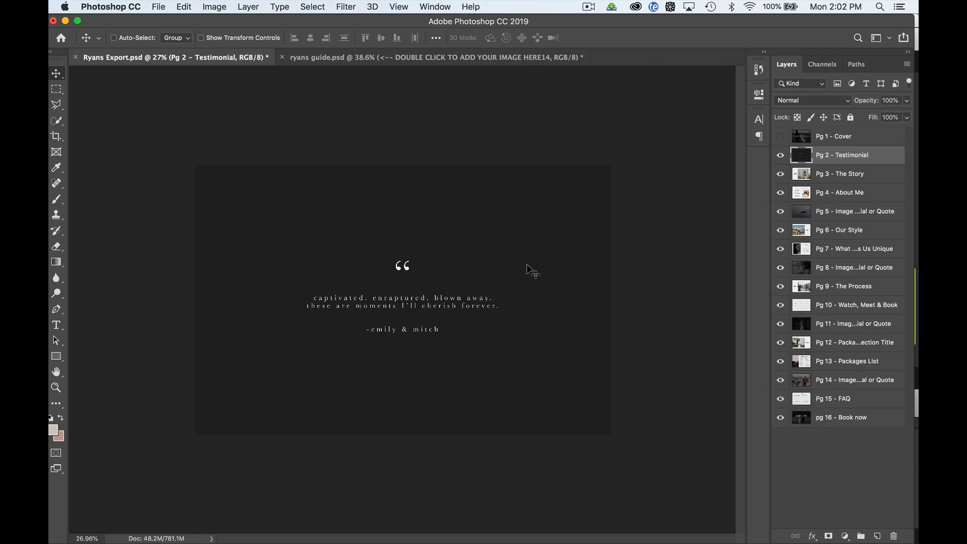
Switch to Finder and open "ryans guide!.pdf" from the Desktop folder.
{"action": "left_click", "coordinate": [63, 147]}
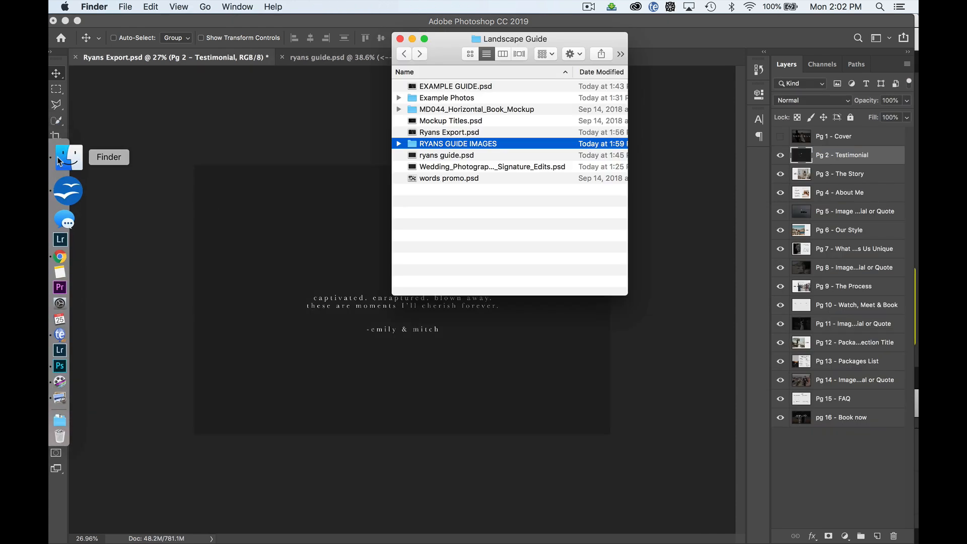
{"action": "left_click", "coordinate": [405, 54]}
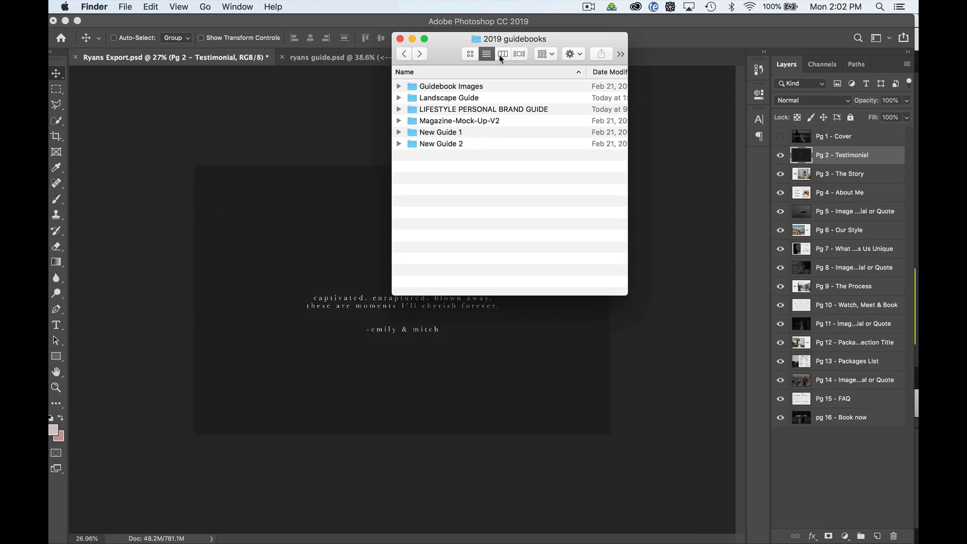
{"action": "key", "text": "super+n"}
{"action": "left_click", "coordinate": [315, 151]}
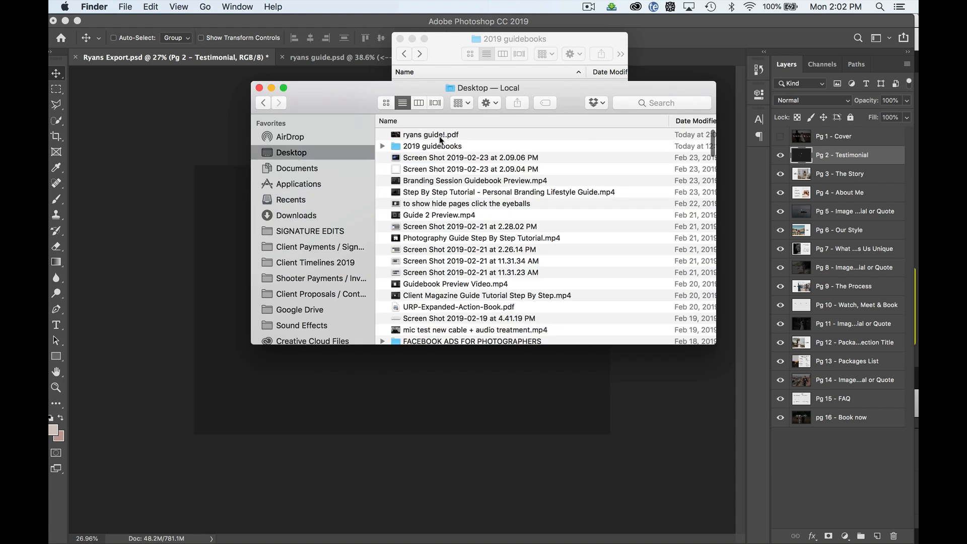
{"action": "double_click", "coordinate": [443, 135]}
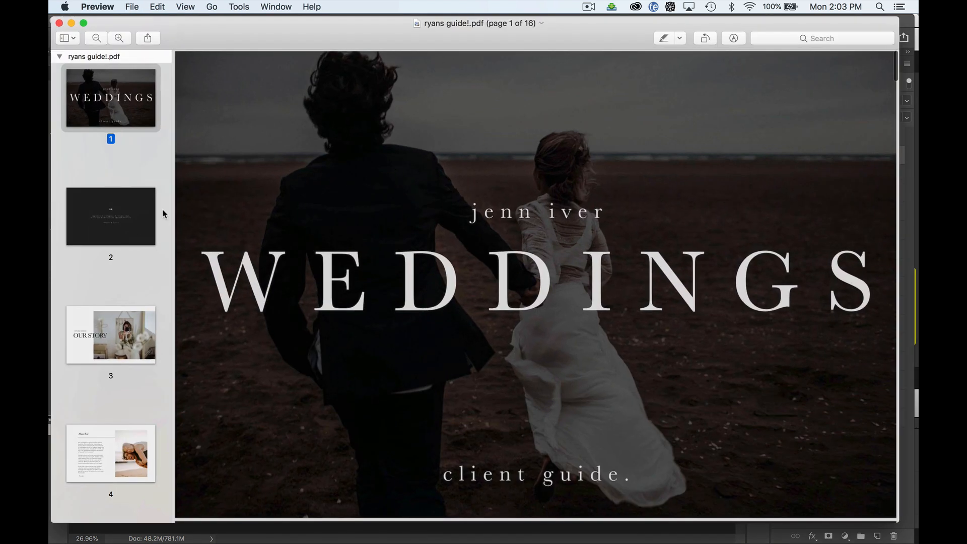
Page through the exported guide PDF in a full-screen slideshow to check the image quality, and exit the slideshow.
{"action": "key", "text": "super+shift+f"}
{"action": "key", "text": "Right"}
{"action": "key", "text": "Right"}
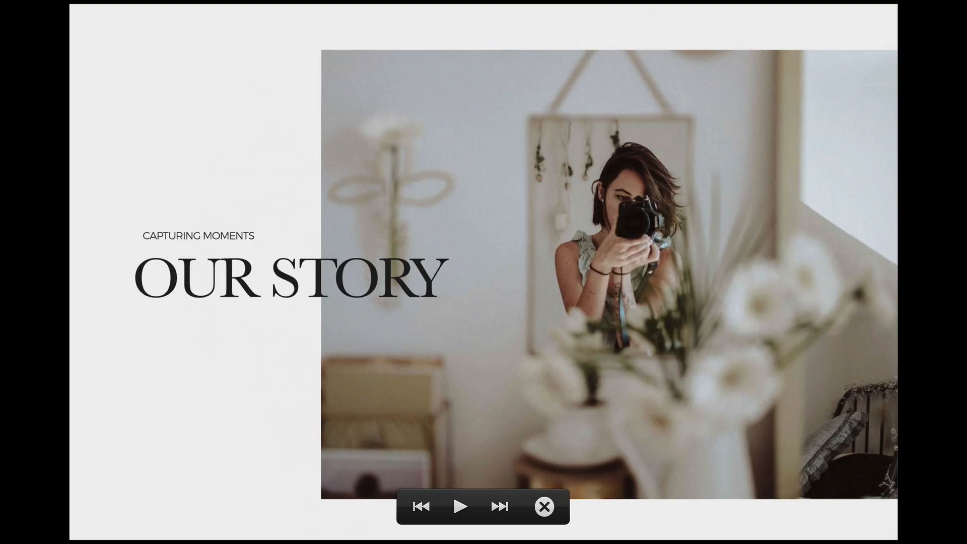
{"action": "key", "text": "Right"}
{"action": "key", "text": "Right"}
{"action": "key", "text": "Right"}
{"action": "key", "text": "Right"}
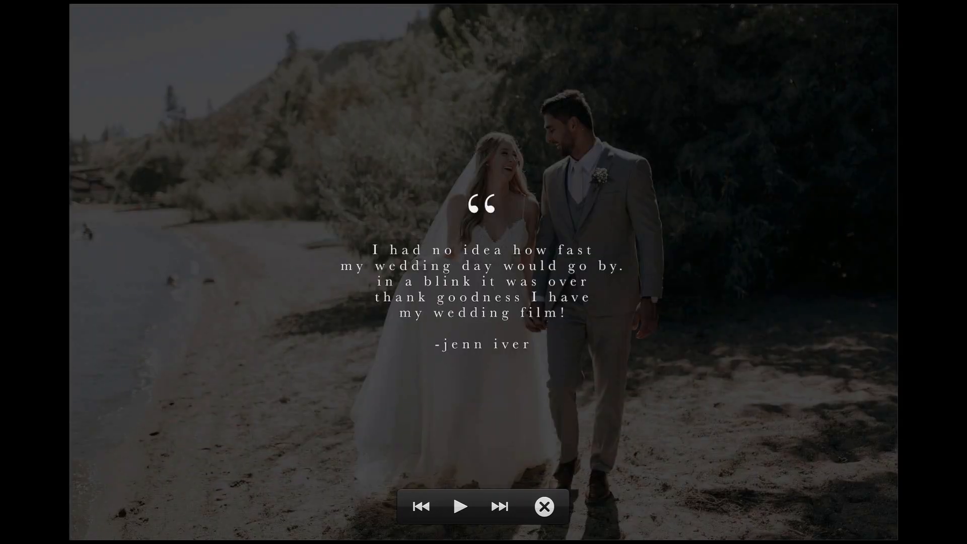
{"action": "key", "text": "Right"}
{"action": "key", "text": "Right"}
{"action": "key", "text": "Right"}
{"action": "key", "text": "Right"}
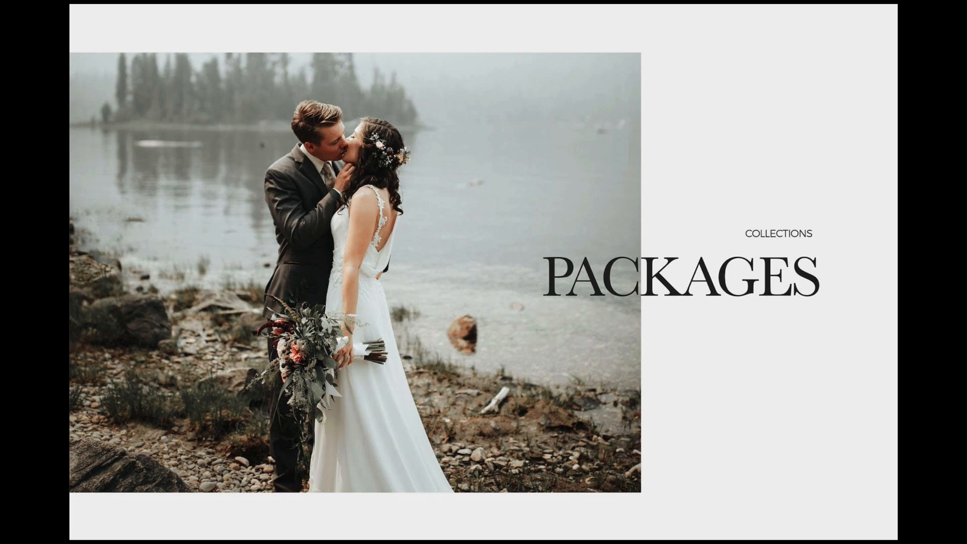
{"action": "key", "text": "Right"}
{"action": "key", "text": "Right"}
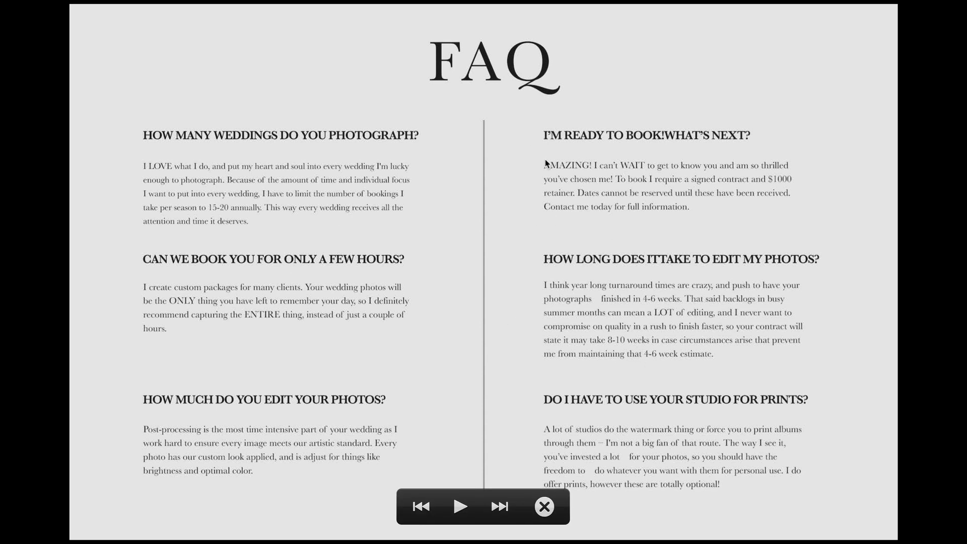
{"action": "key", "text": "Escape"}
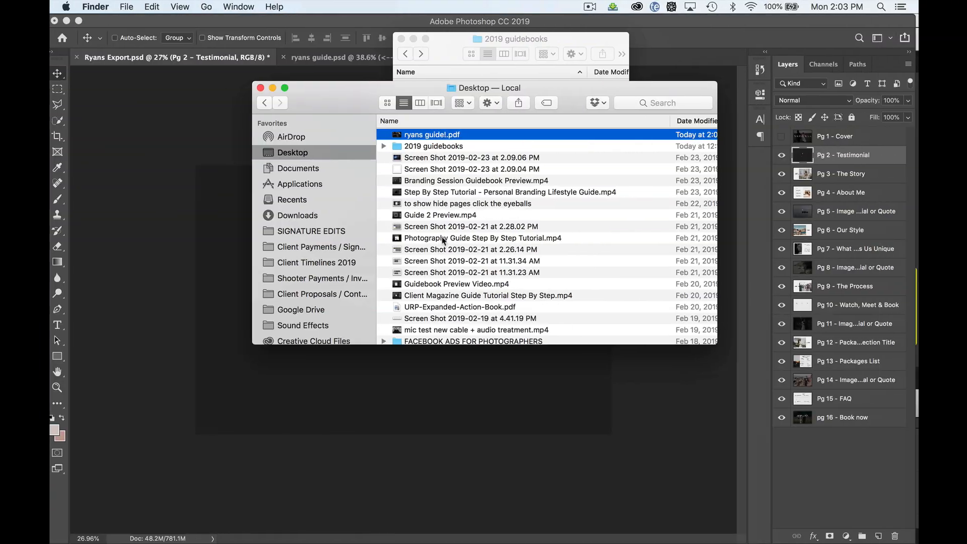
Switch to Photoshop and load all compressed JPEGs from the imagecompressor (1) folder into a new PDF Presentation.
{"action": "left_click", "coordinate": [182, 239]}
{"action": "left_click", "coordinate": [158, 6]}
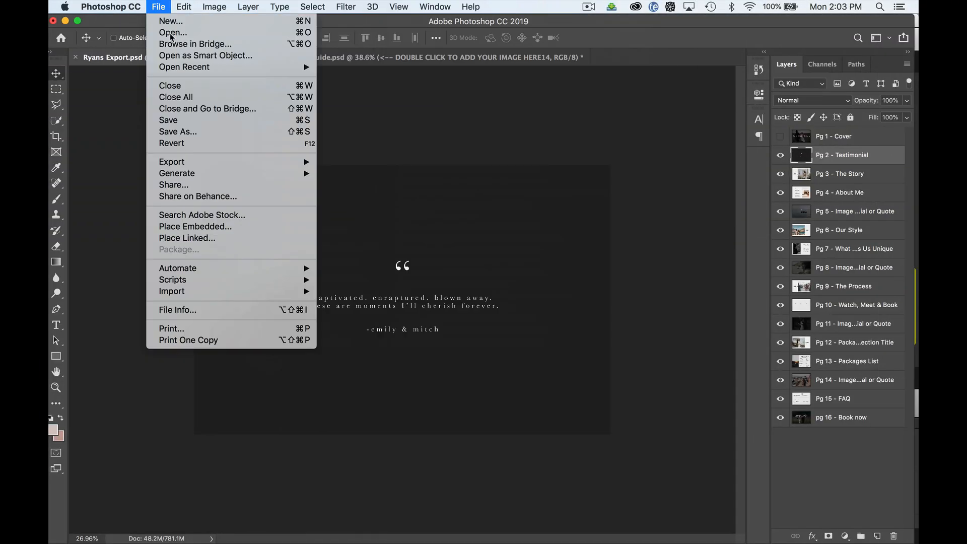
{"action": "mouse_move", "coordinate": [230, 268]}
{"action": "left_click", "coordinate": [395, 280]}
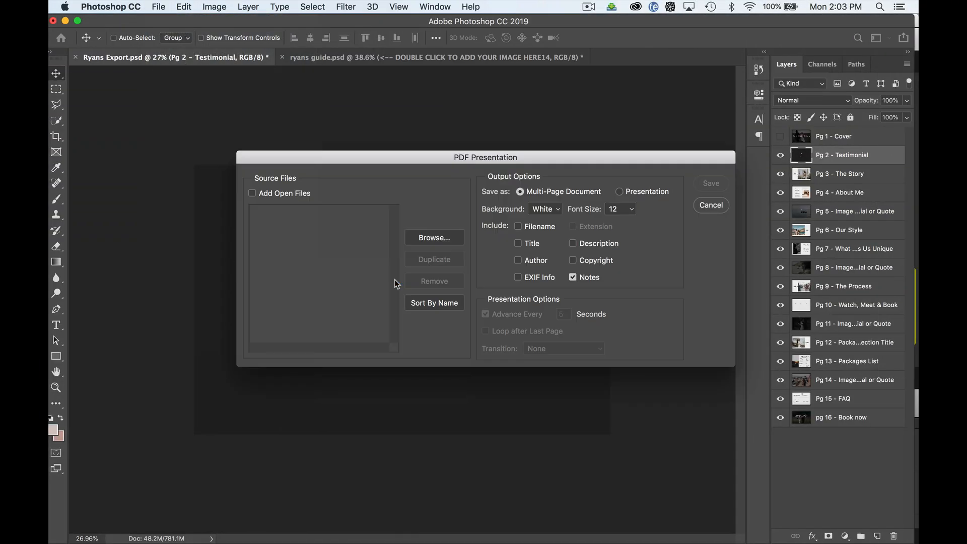
{"action": "left_click", "coordinate": [436, 238]}
{"action": "key", "text": "super+a"}
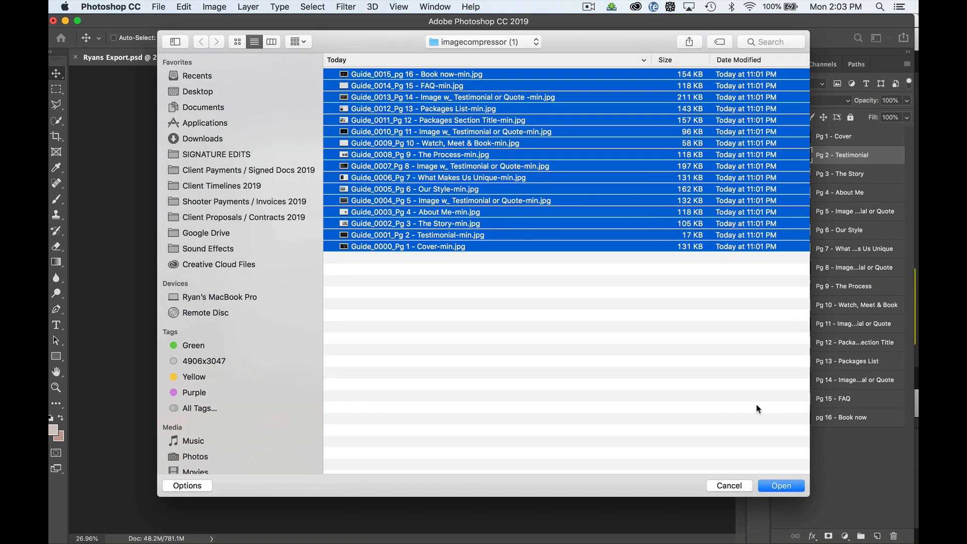
{"action": "left_click", "coordinate": [386, 61]}
{"action": "left_click", "coordinate": [781, 487]}
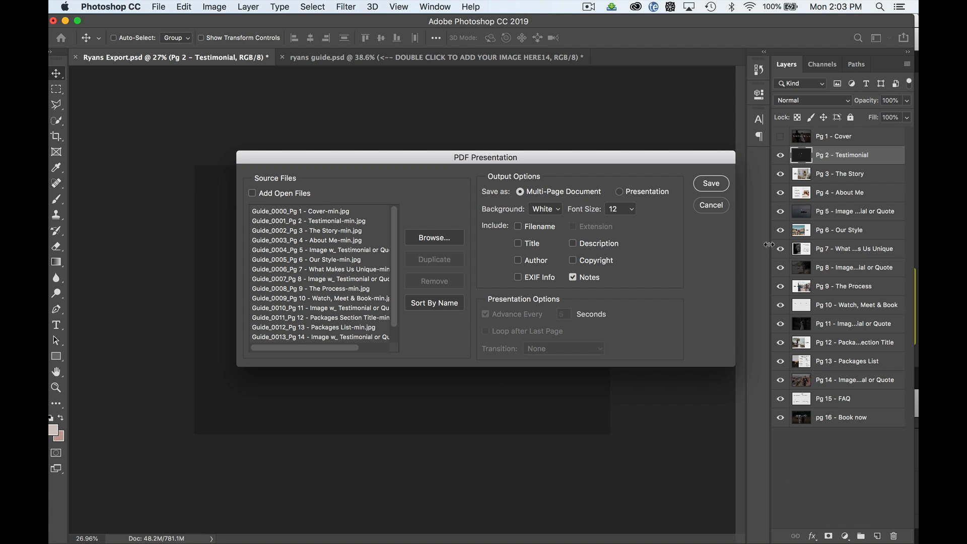
Save the multi-page PDF document to the Desktop under the name "ryans guide high qual".
{"action": "left_click", "coordinate": [708, 186]}
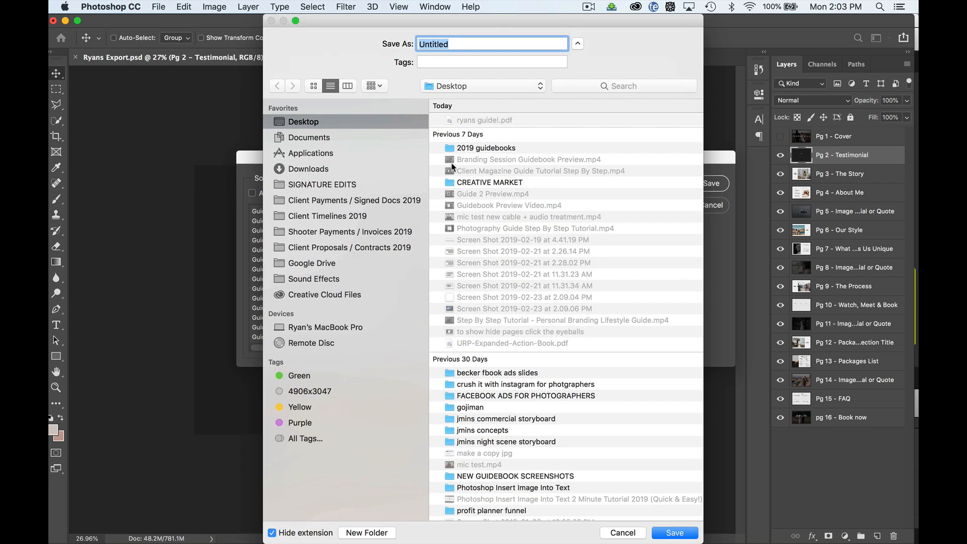
{"action": "type", "text": "ryans guide high qual"}
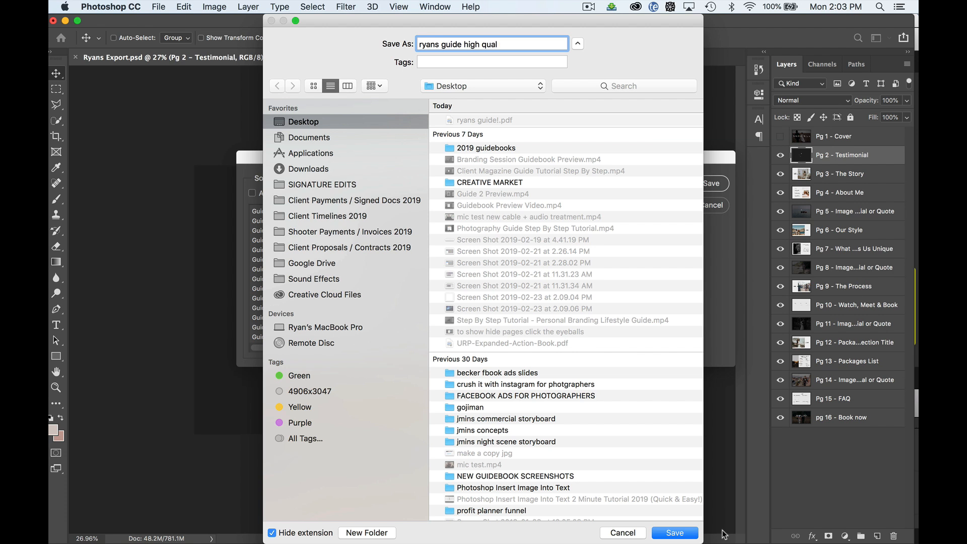
{"action": "left_click", "coordinate": [678, 533]}
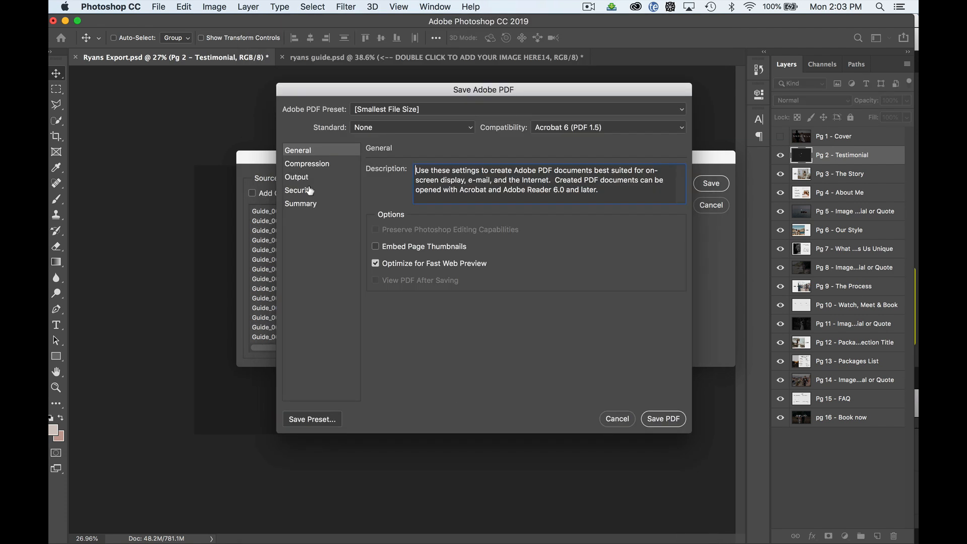
Set the PDF compression image quality to High and save the PDF.
{"action": "left_click", "coordinate": [322, 169]}
{"action": "left_click", "coordinate": [485, 252]}
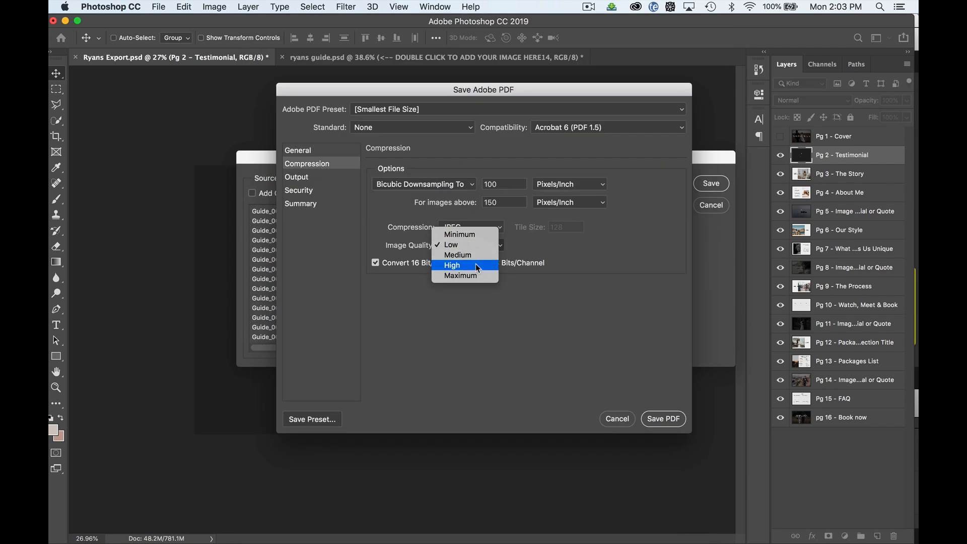
{"action": "left_click", "coordinate": [459, 267]}
{"action": "left_click", "coordinate": [673, 421]}
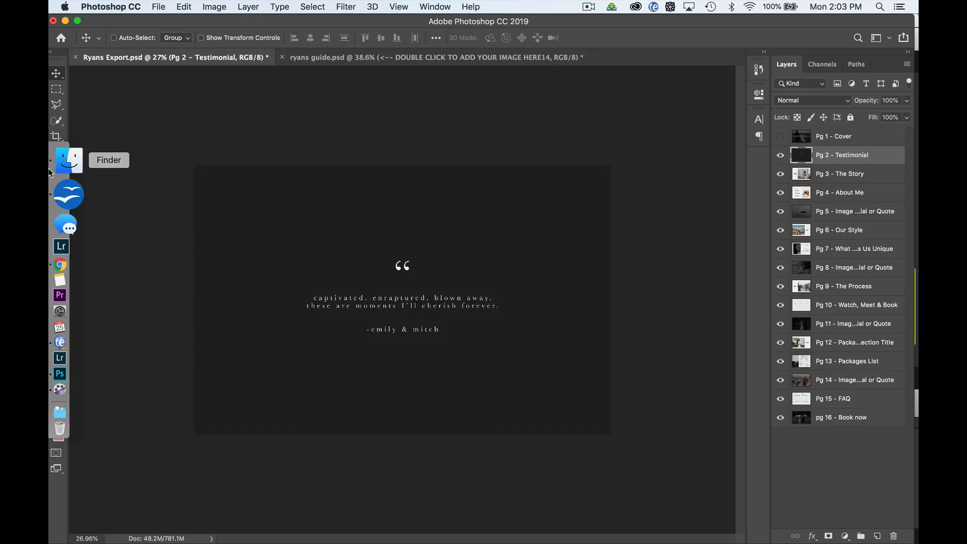
Switch to Finder, compare the file sizes of the two guide PDFs on the Desktop, and open "ryans guide high qual.pdf".
{"action": "left_click", "coordinate": [70, 167]}
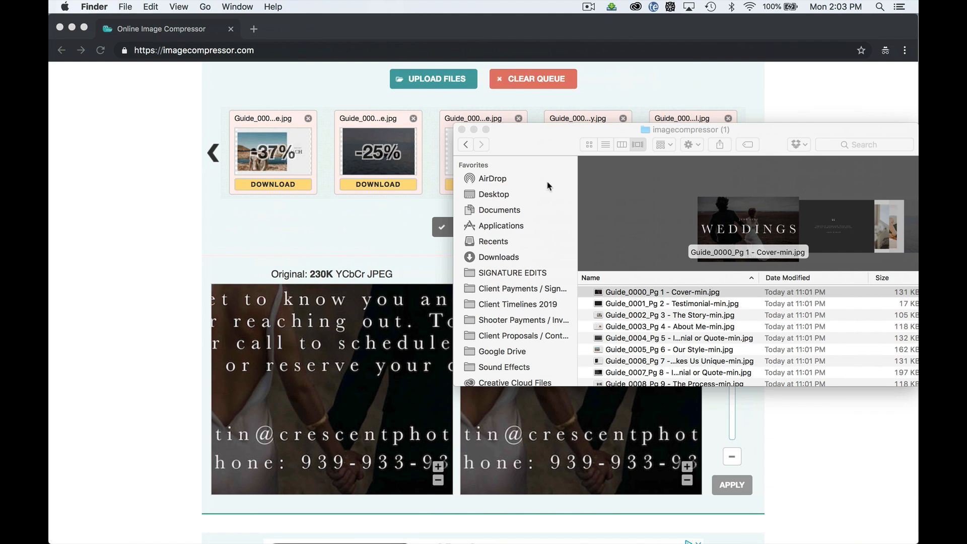
{"action": "left_click", "coordinate": [495, 195]}
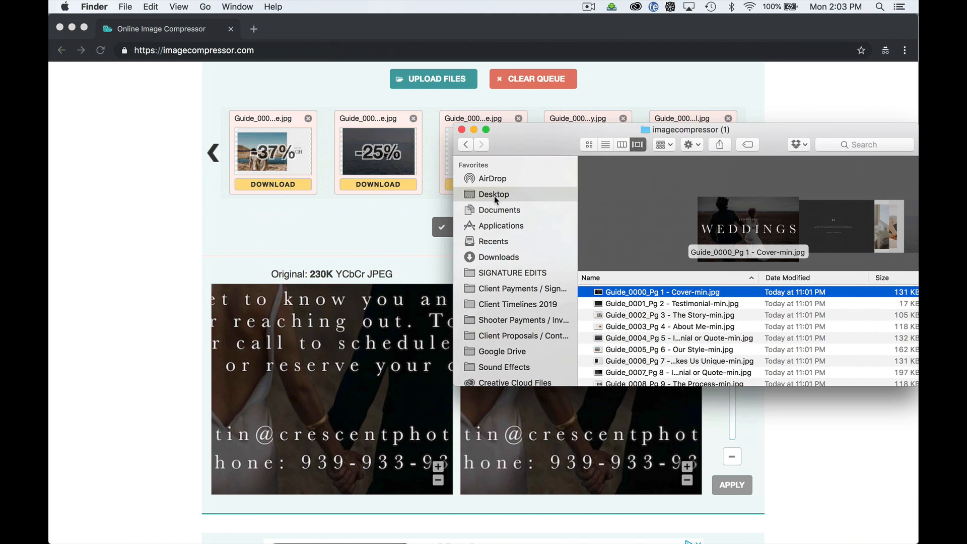
{"action": "left_click", "coordinate": [639, 177]}
{"action": "scroll", "coordinate": [756, 201], "scroll_direction": "right", "scroll_amount": 10}
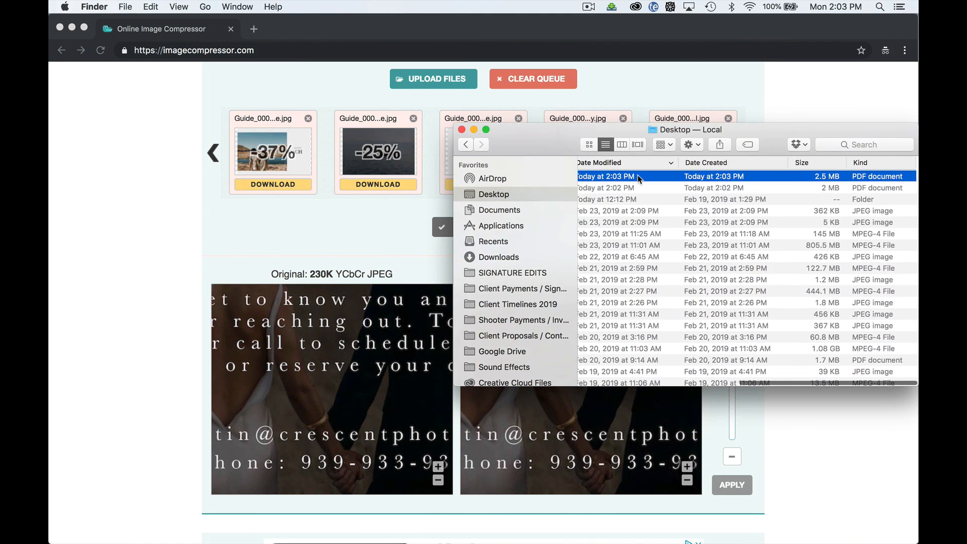
{"action": "scroll", "coordinate": [734, 204], "scroll_direction": "left", "scroll_amount": 10}
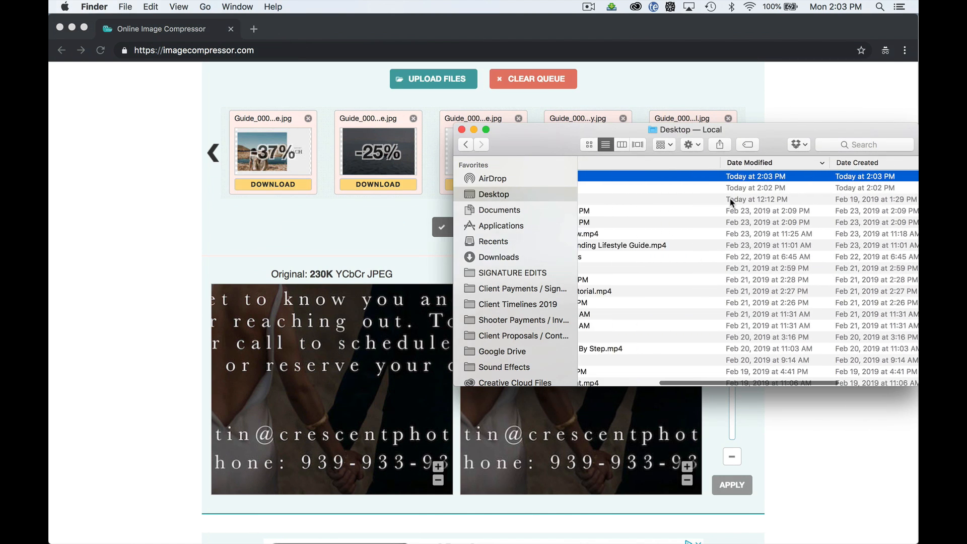
{"action": "double_click", "coordinate": [689, 180]}
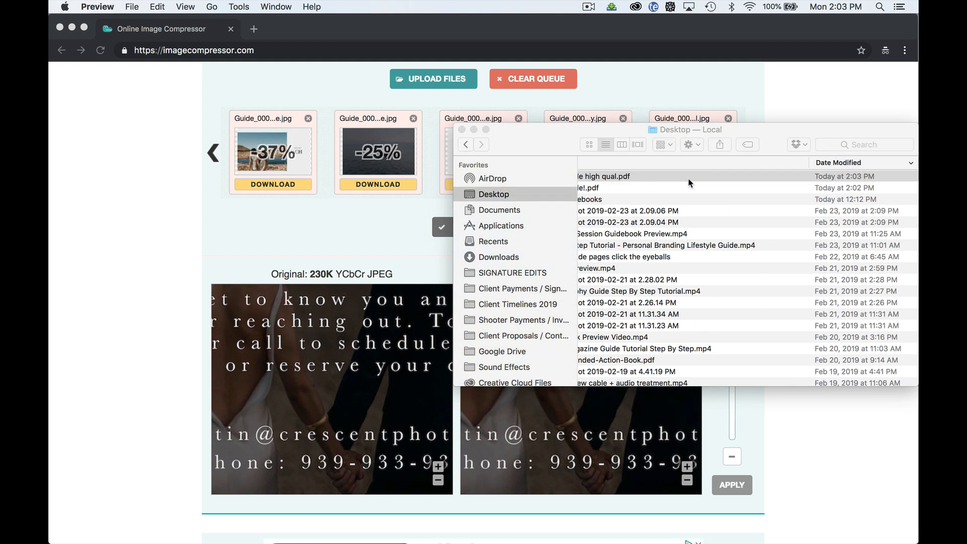